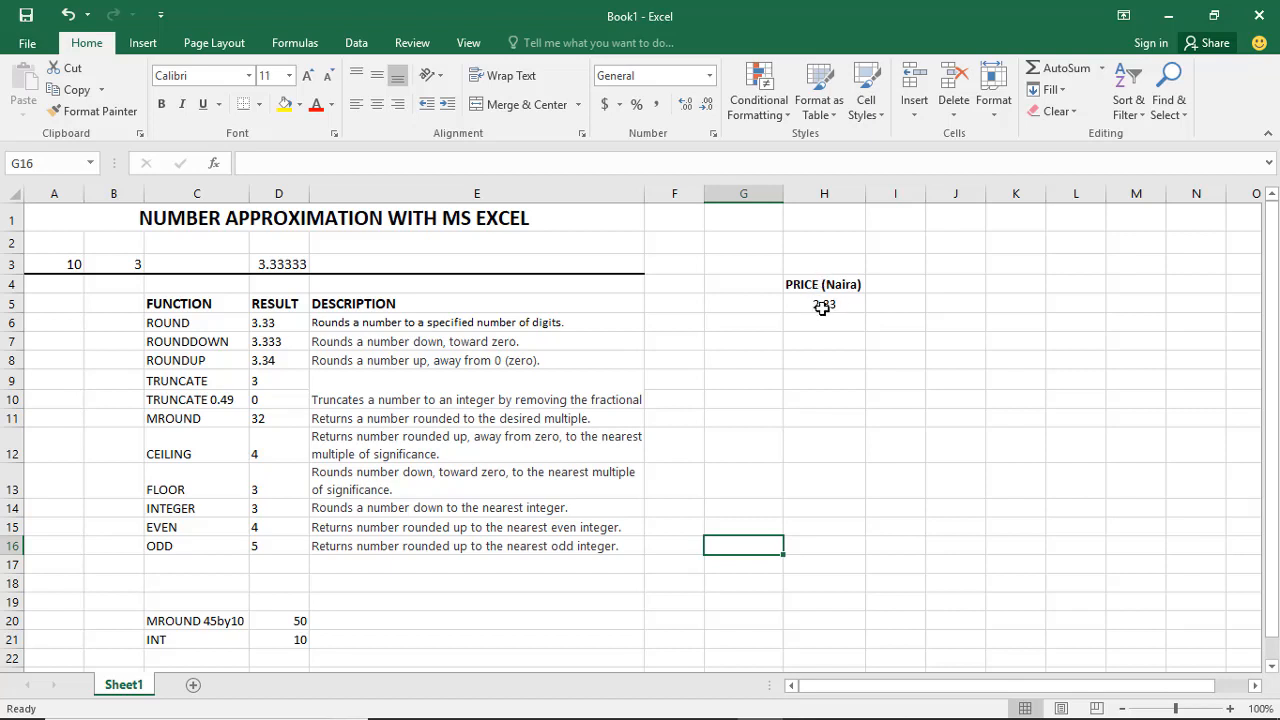
# Open the cell formatting for H5:H11 and choose the Number category with 2 decimal places
pyautogui.click(822, 306)
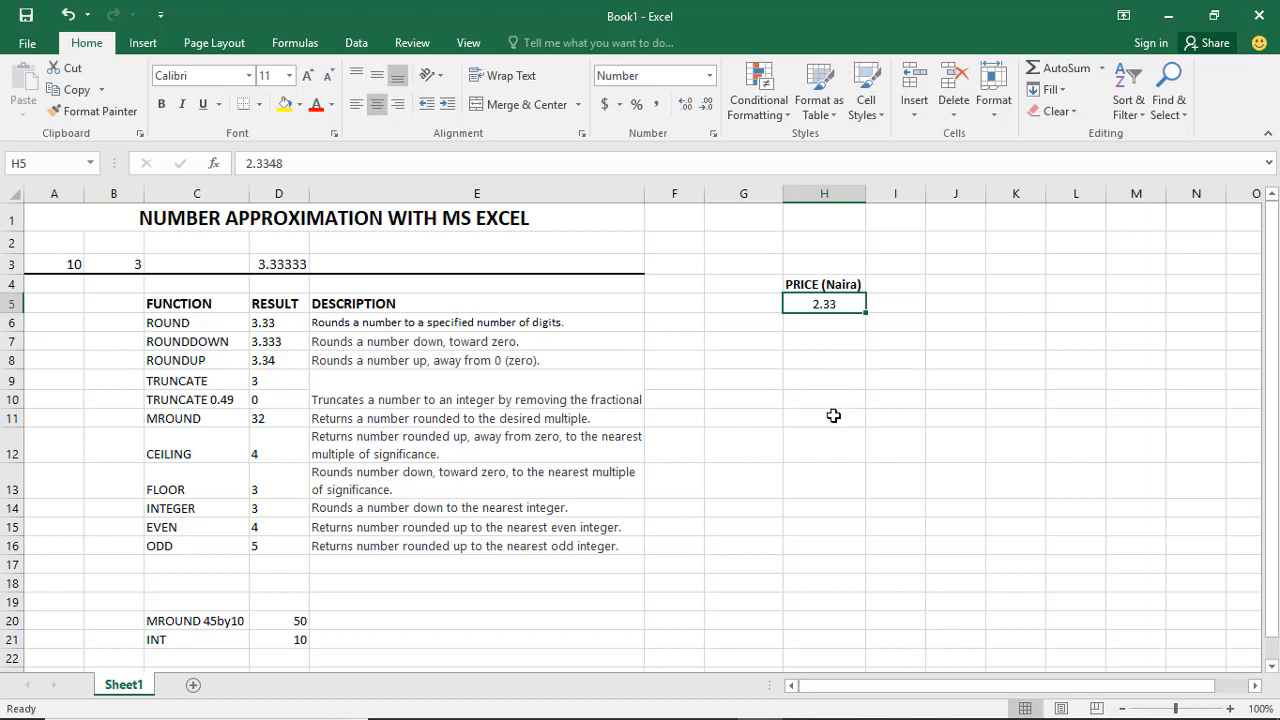
pyautogui.moveTo(830, 418); pyautogui.dragTo(818, 300)
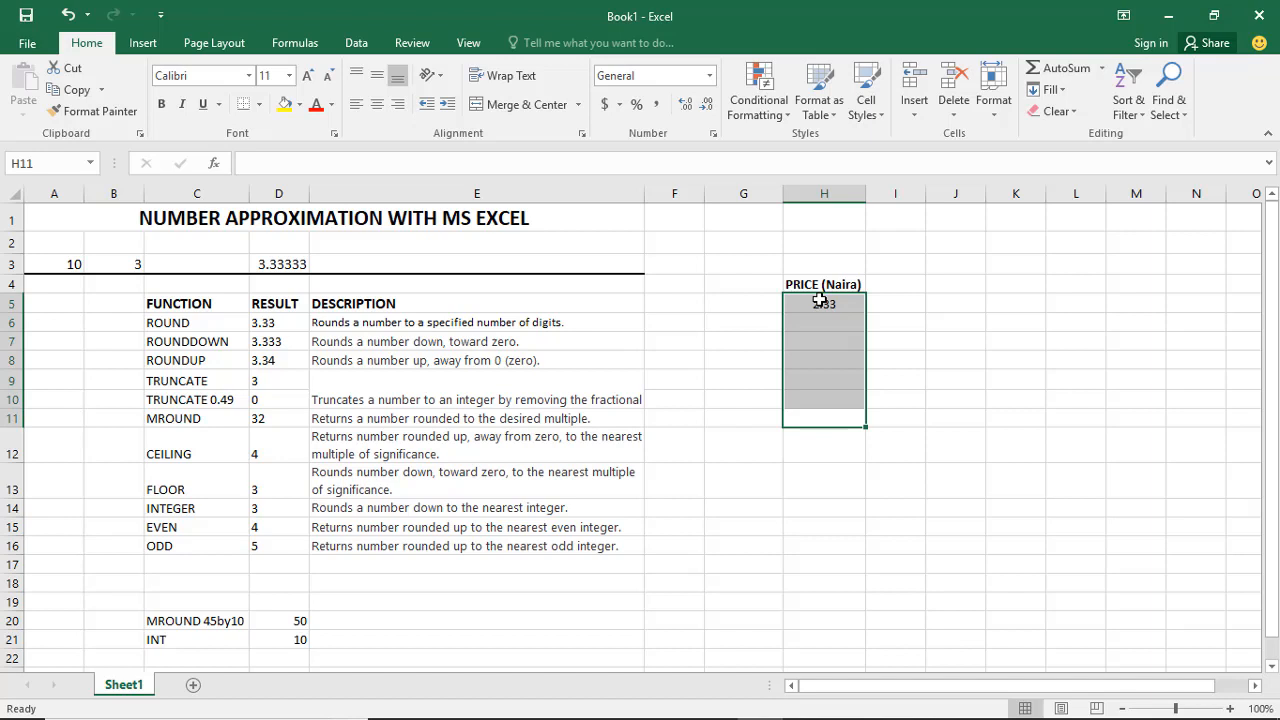
pyautogui.hotkey('ctrl', '1')
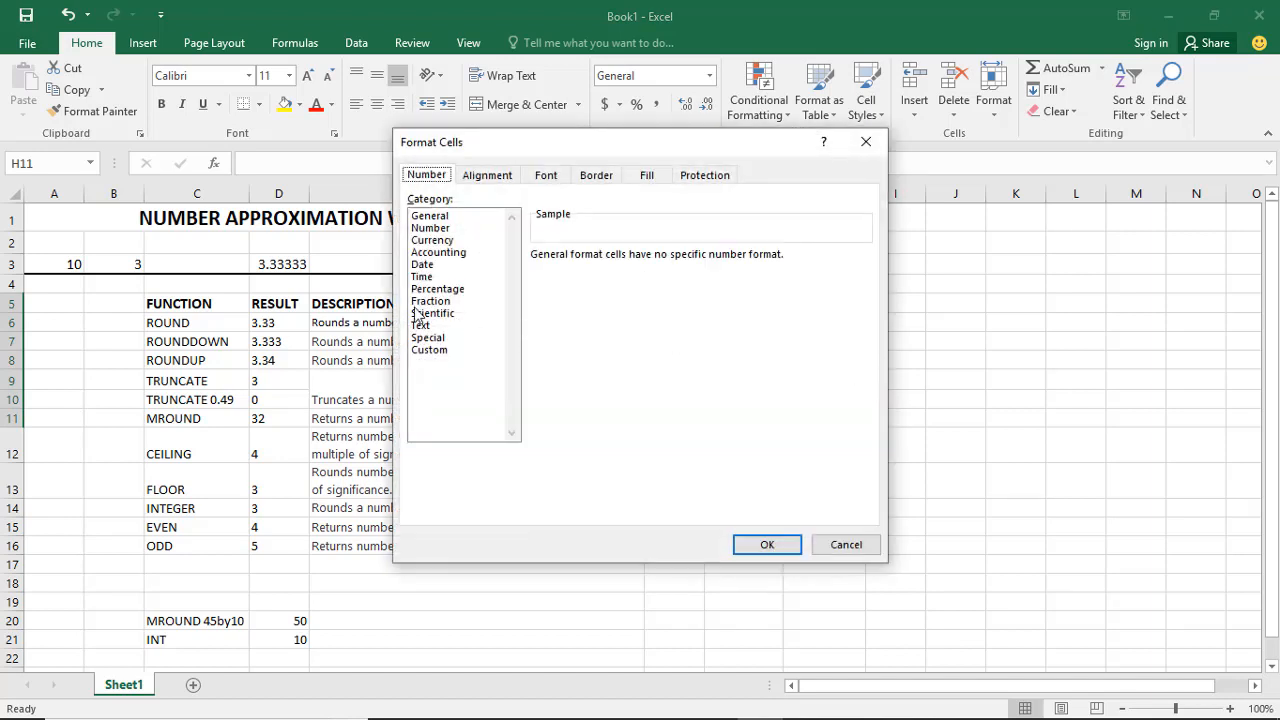
pyautogui.click(444, 228)
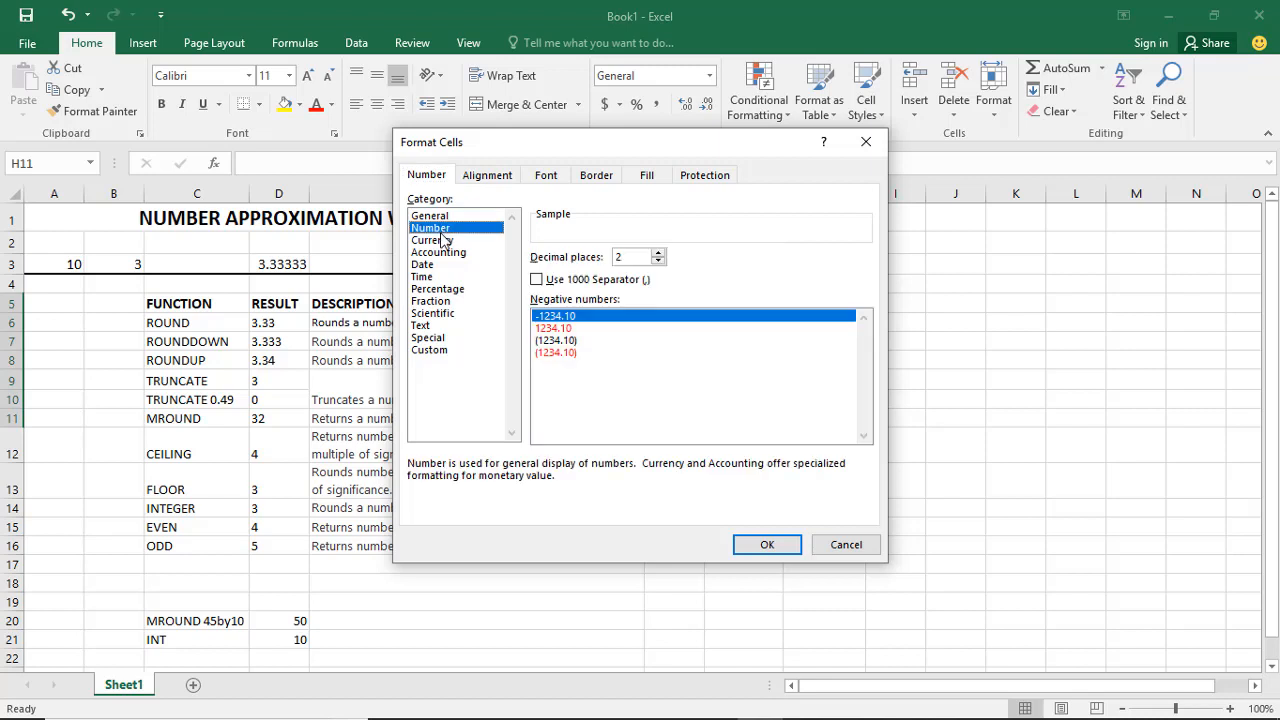
pyautogui.click(658, 253)
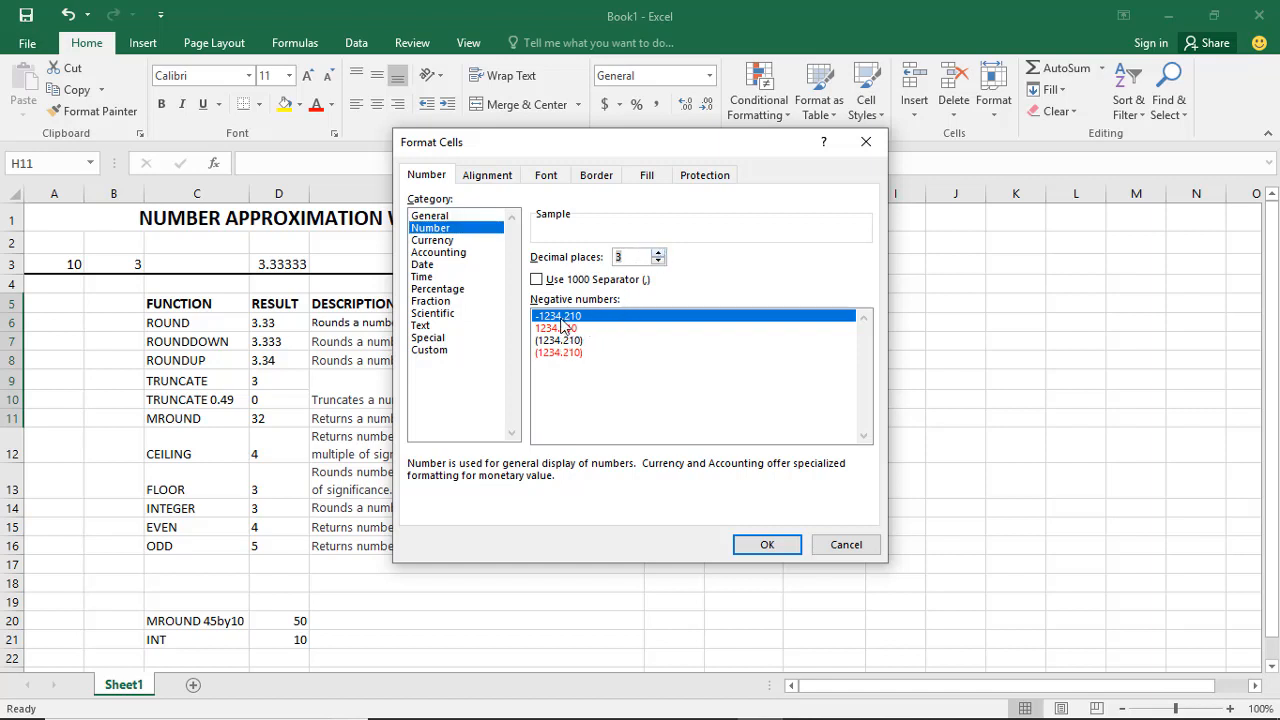
pyautogui.click(658, 255)
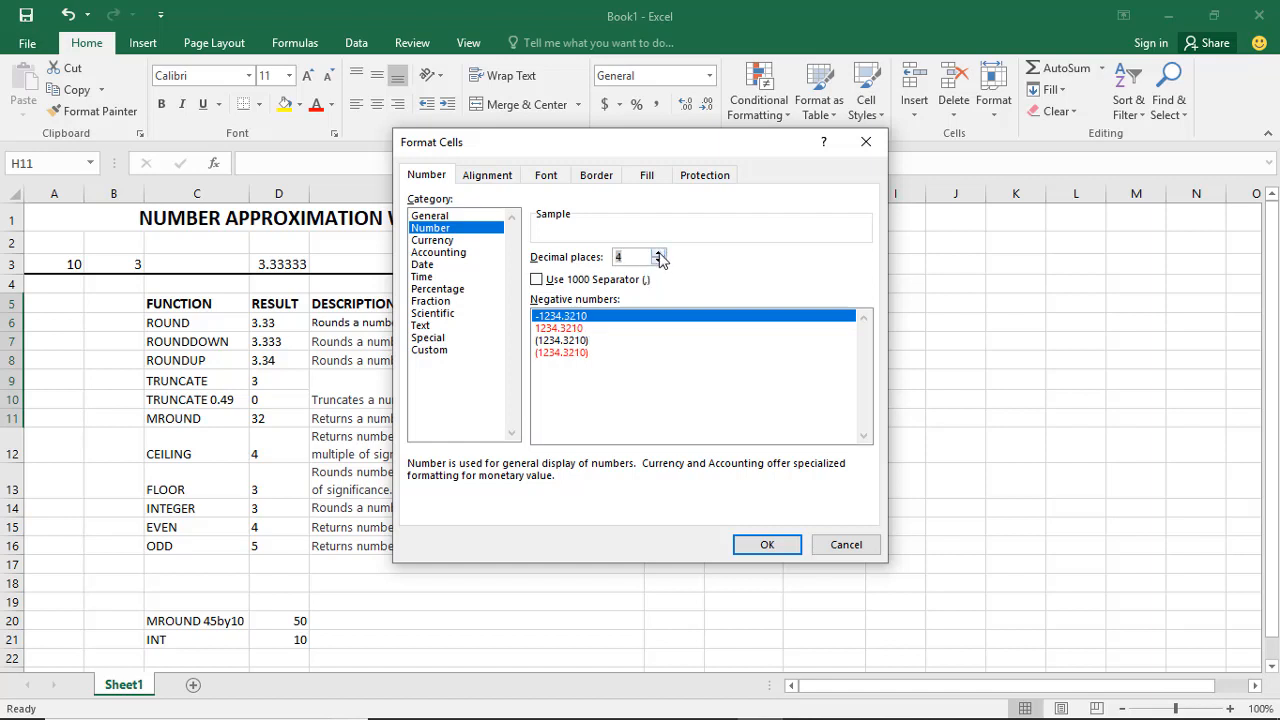
pyautogui.write('2')
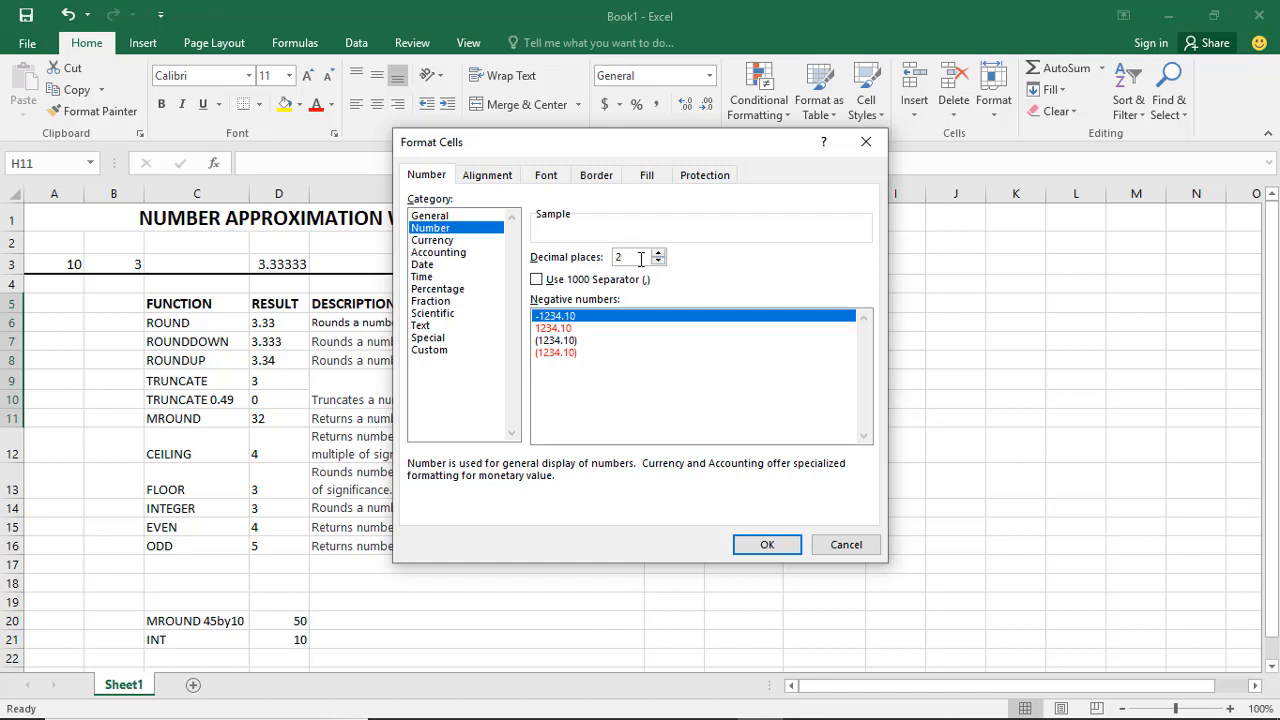
# Format H5:H11 as Currency with the ₦ Hausa symbol and apply it
pyautogui.click(436, 243)
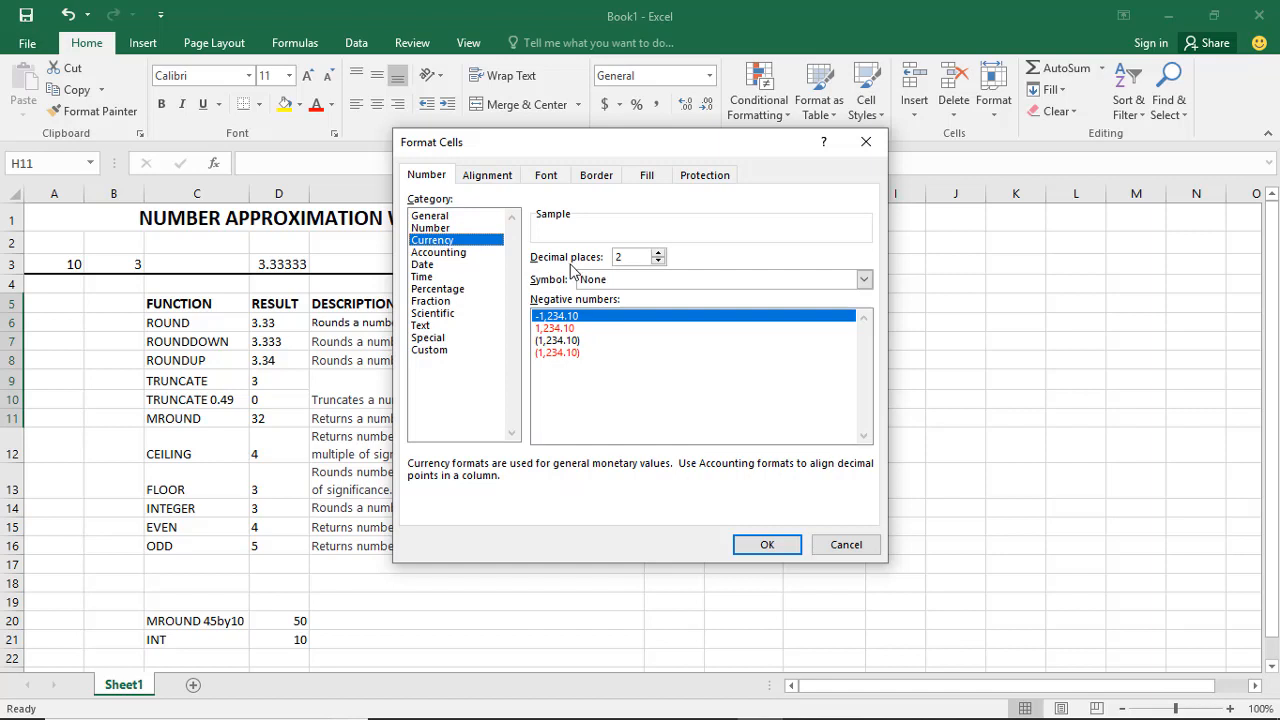
pyautogui.click(660, 278)
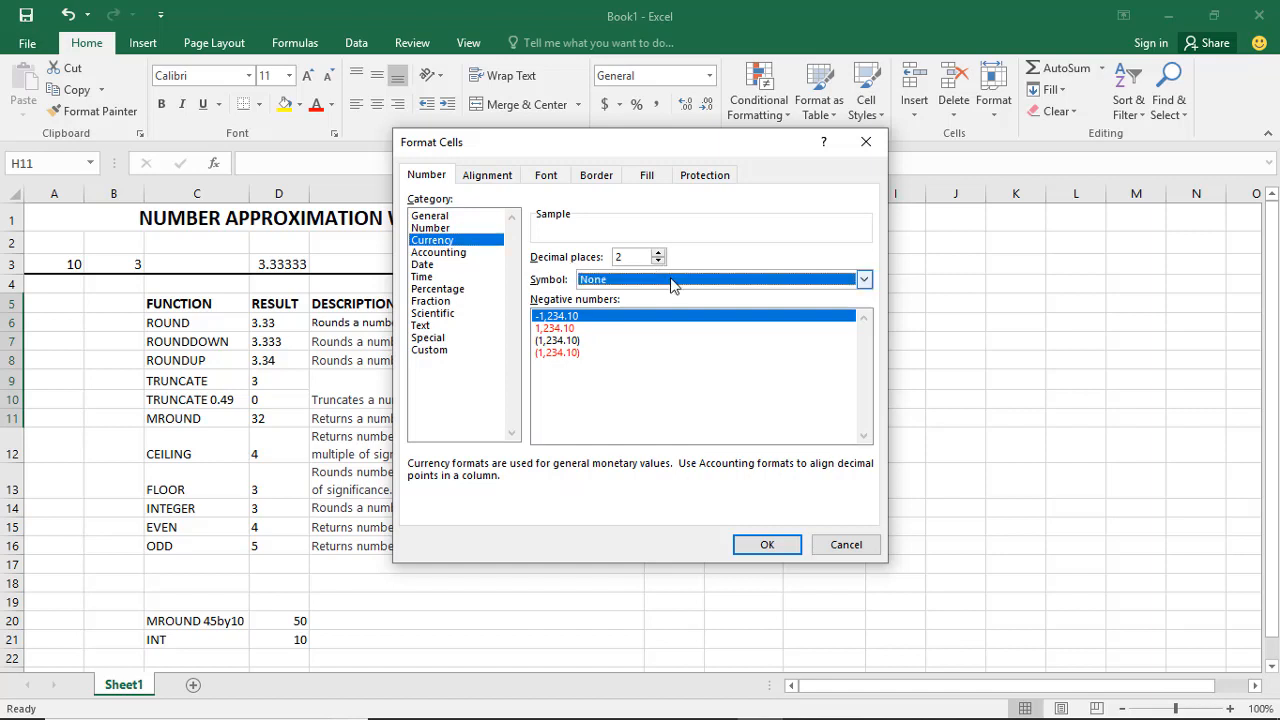
pyautogui.moveTo(865, 314); pyautogui.dragTo(865, 318)
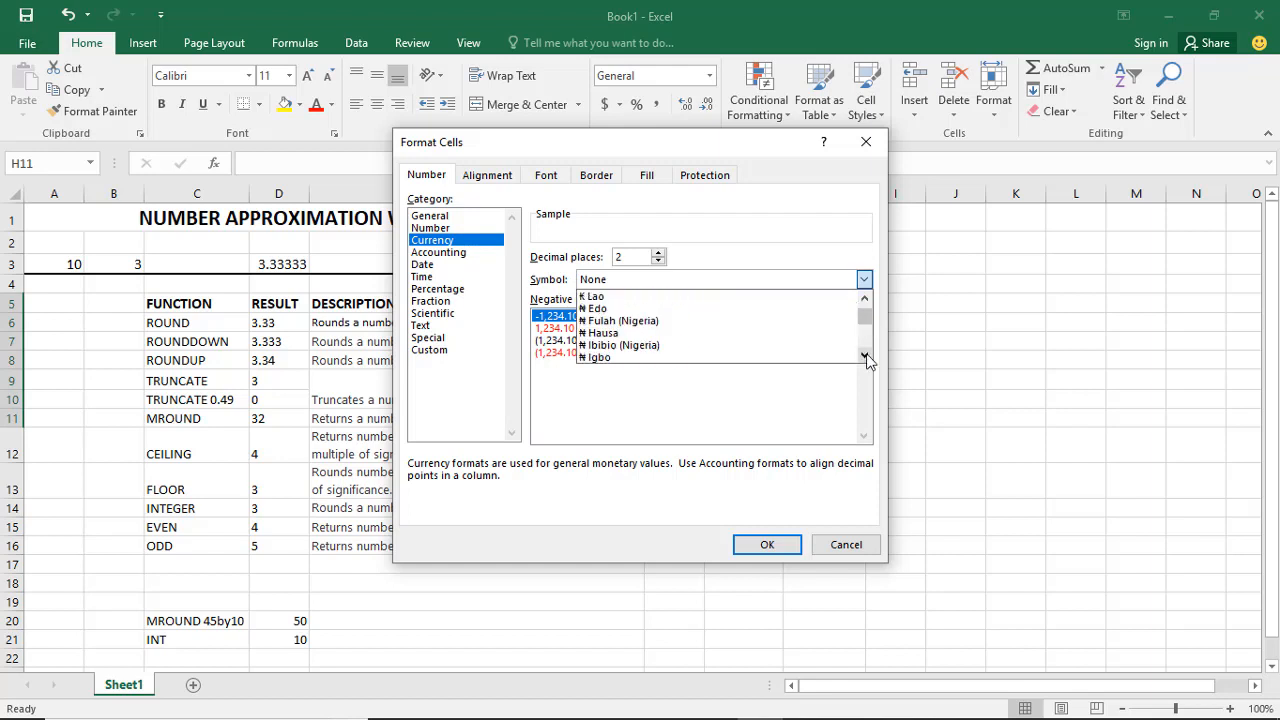
pyautogui.click(865, 354)
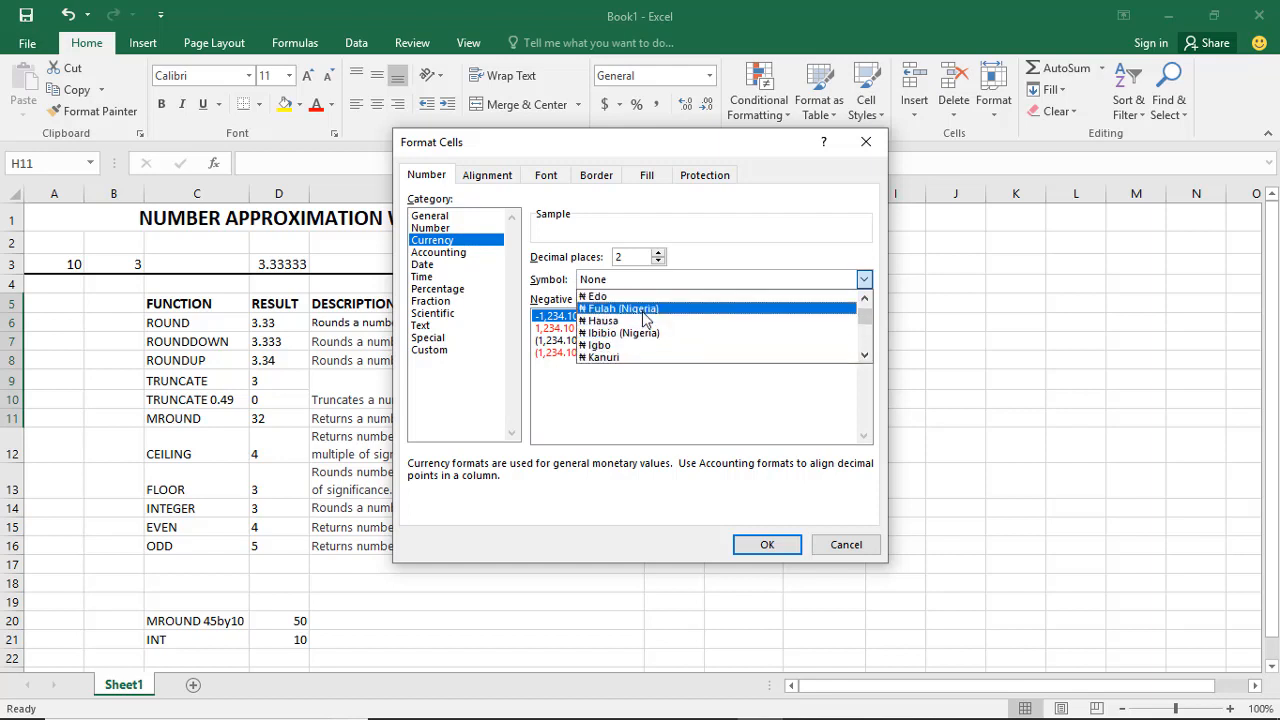
pyautogui.click(641, 321)
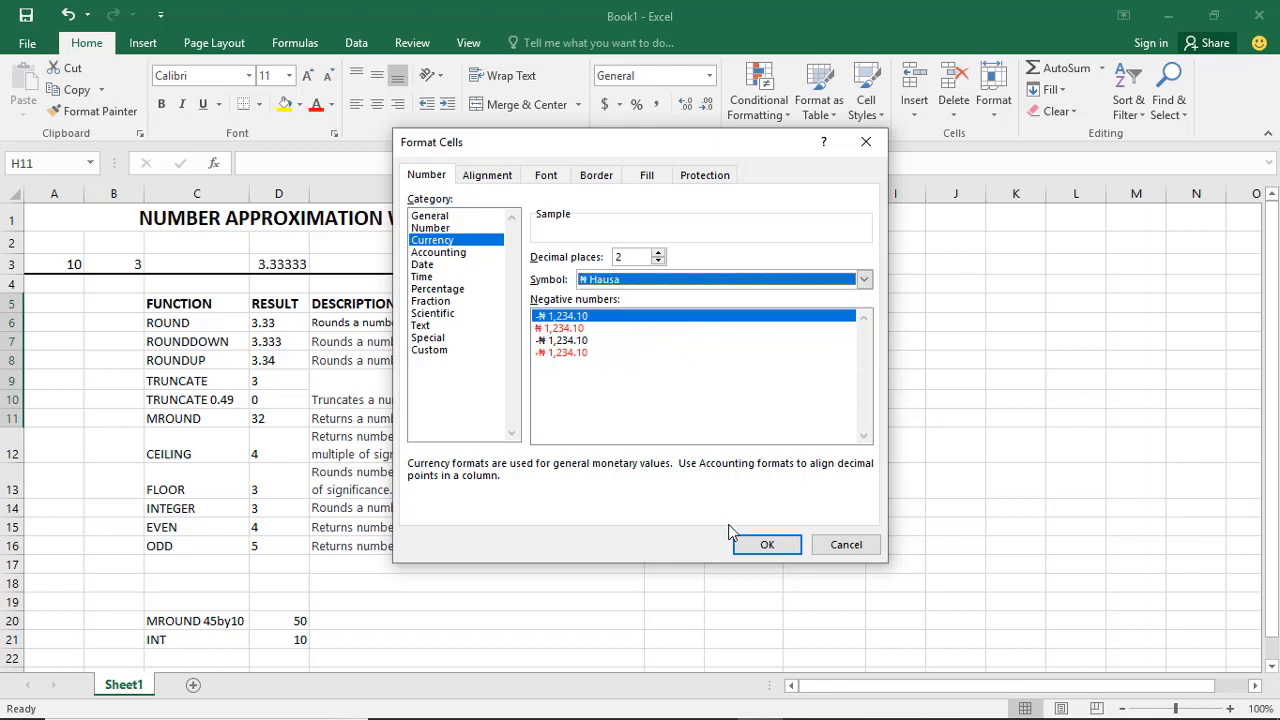
pyautogui.click(755, 542)
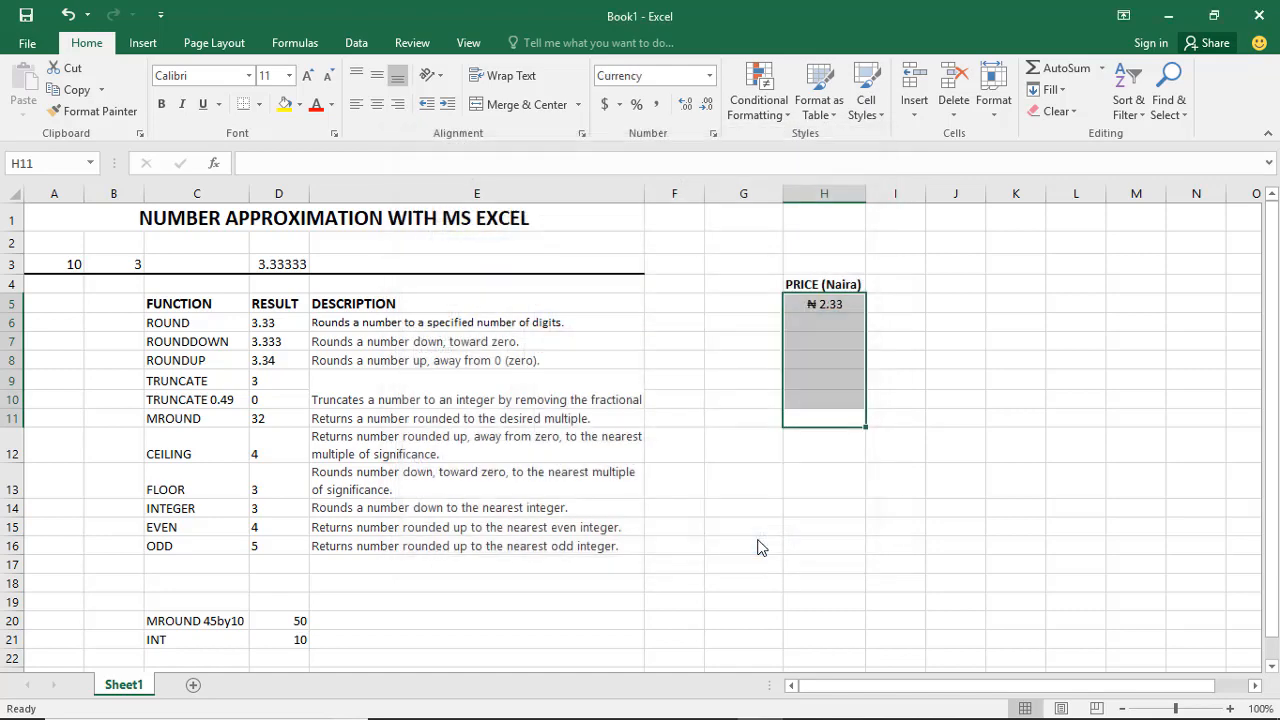
# Enter the price 200.9999 in cell H9 and check its stored value against the displayed one
pyautogui.click(832, 385)
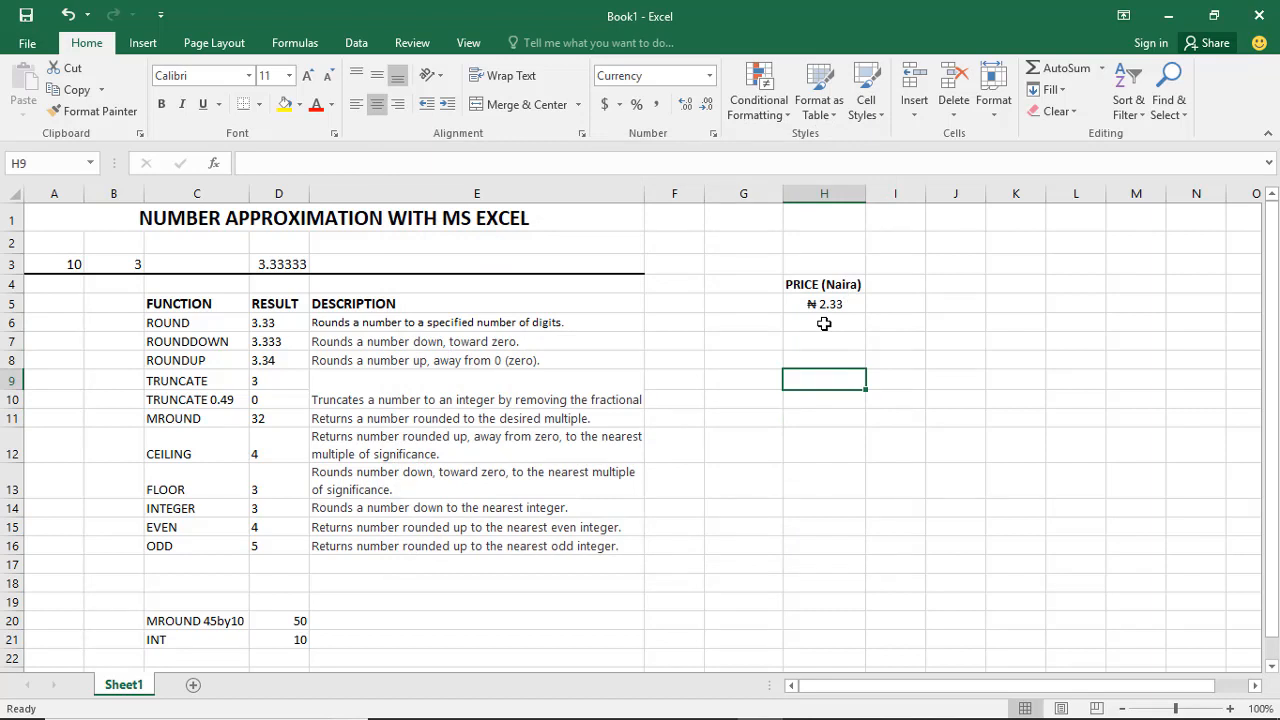
pyautogui.write('20')
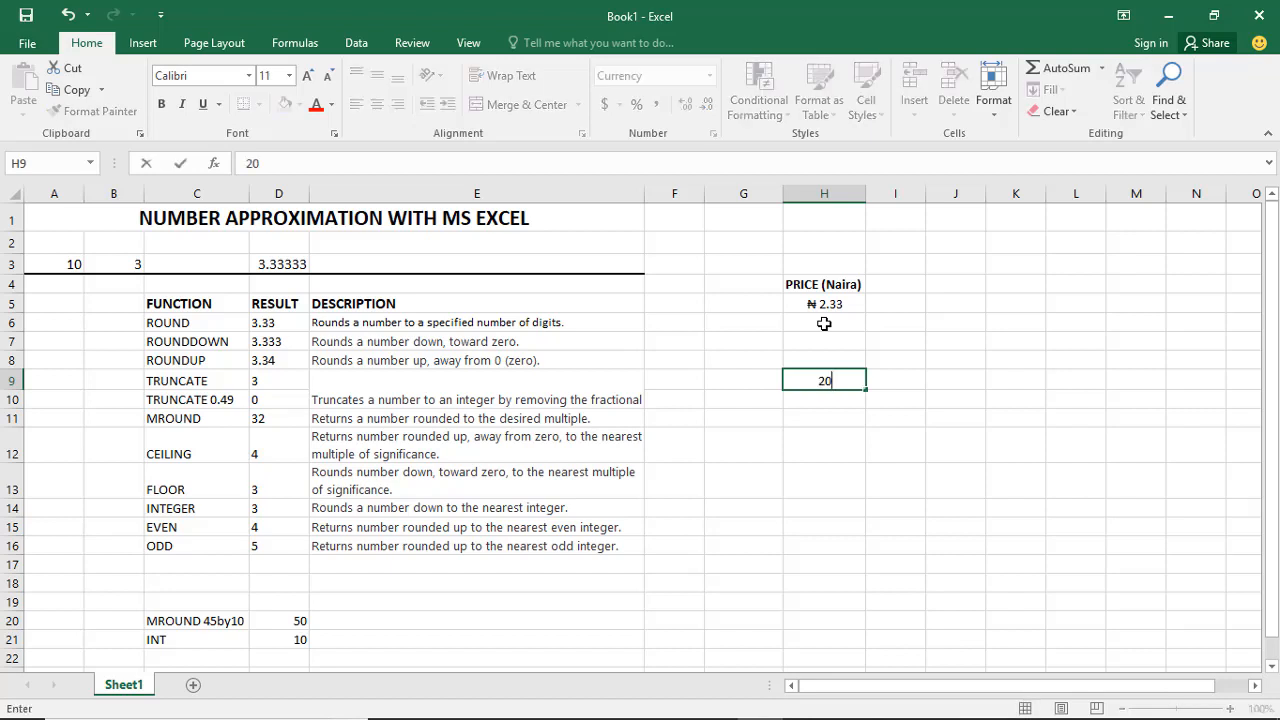
pyautogui.write('0.9999')
pyautogui.click(895, 320)
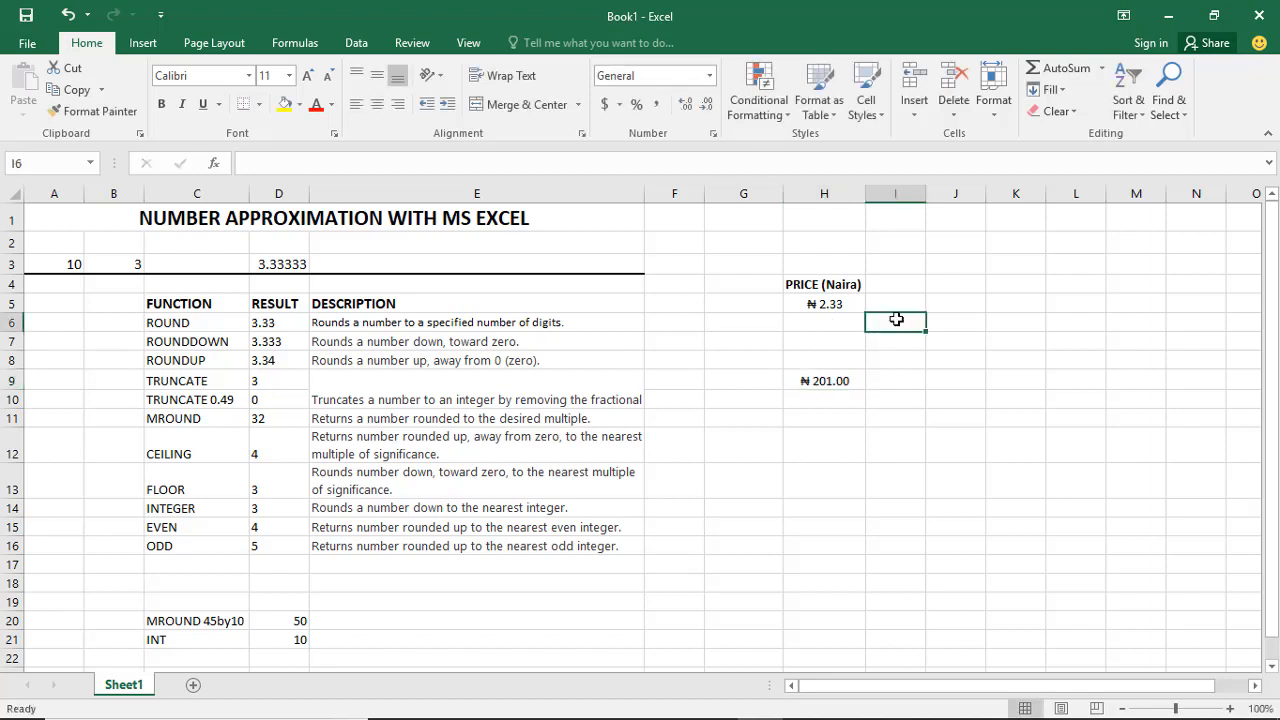
pyautogui.click(841, 381)
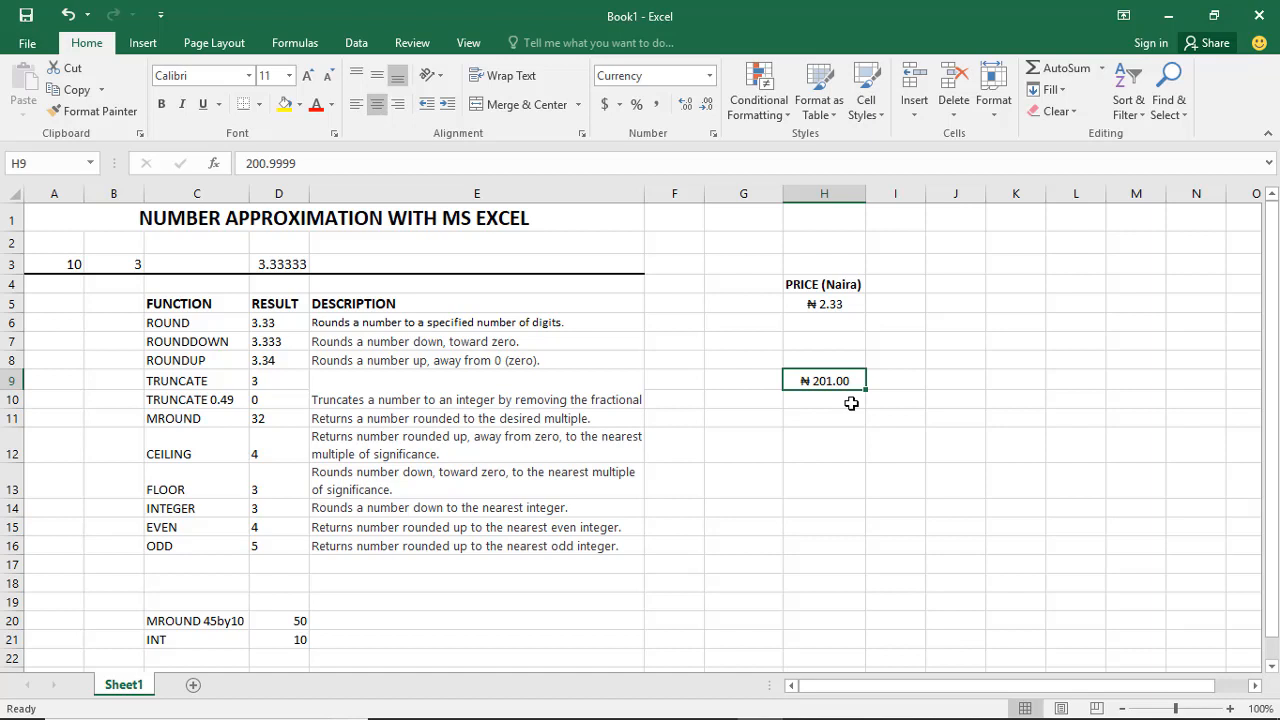
# Examine the ROUND row of the function table, including its description and the formula behind its result
pyautogui.click(198, 320)
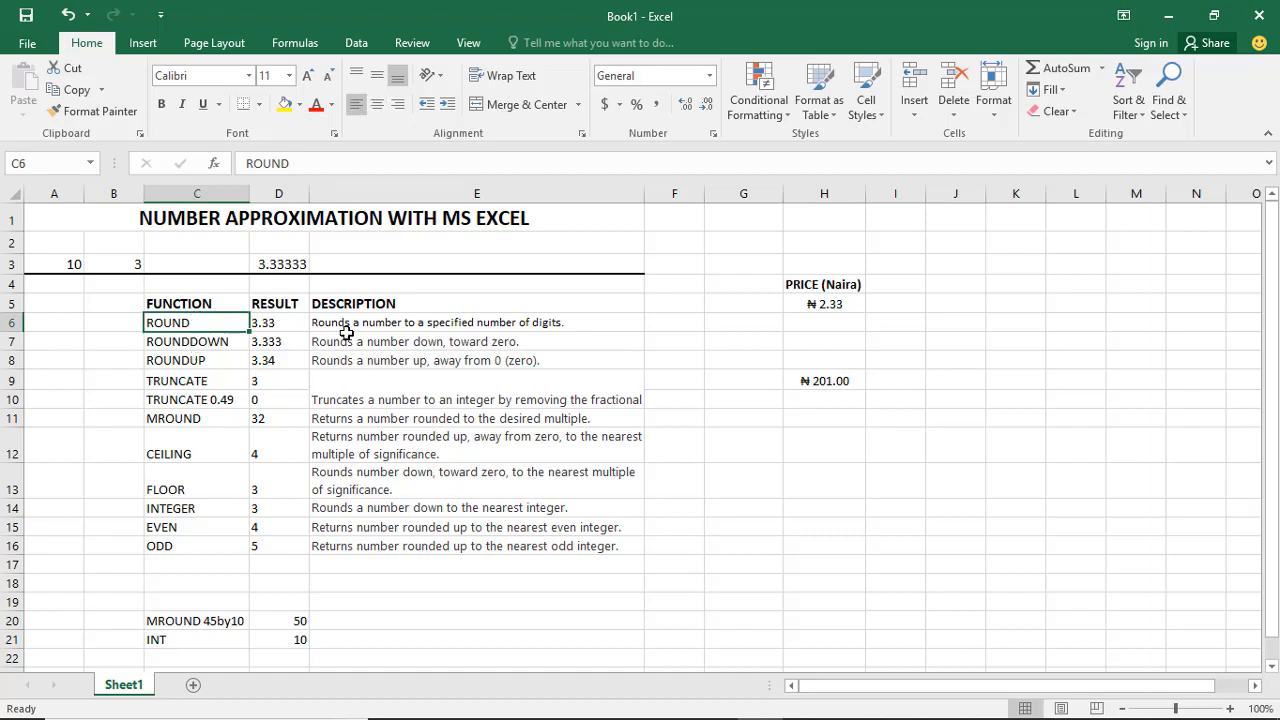
pyautogui.click(220, 356)
pyautogui.click(189, 321)
pyautogui.click(365, 322)
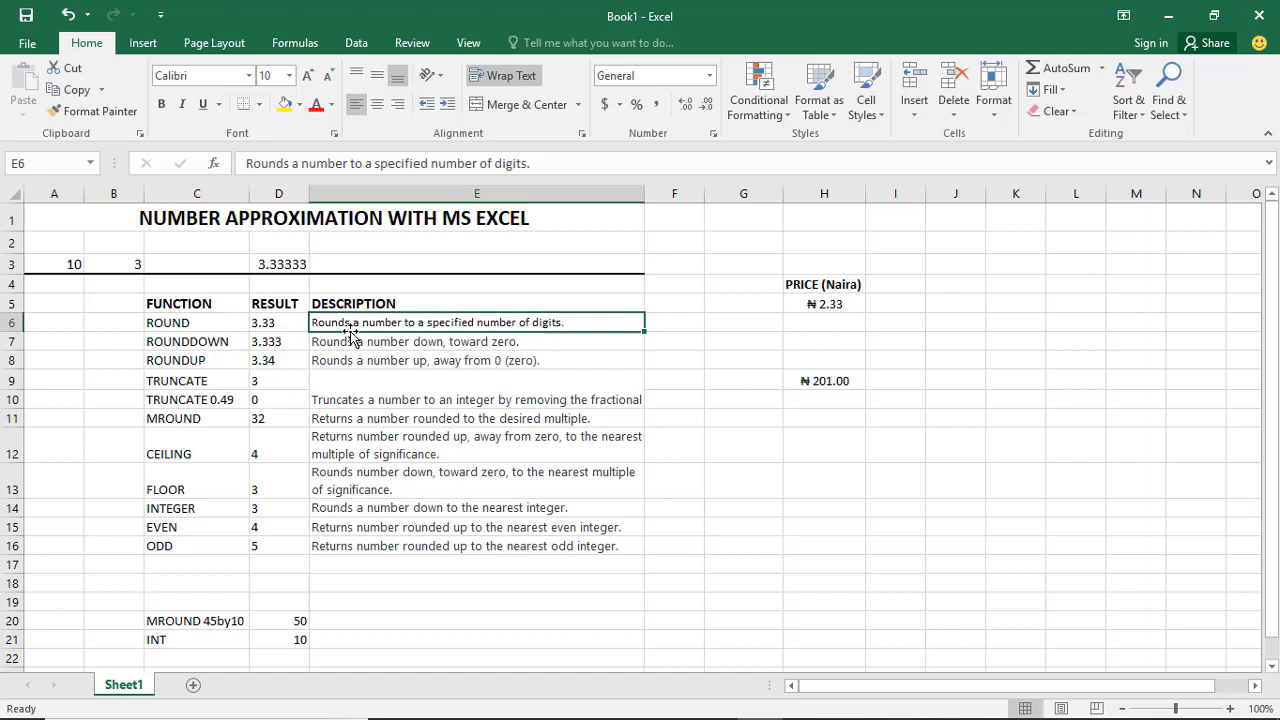
pyautogui.click(272, 328)
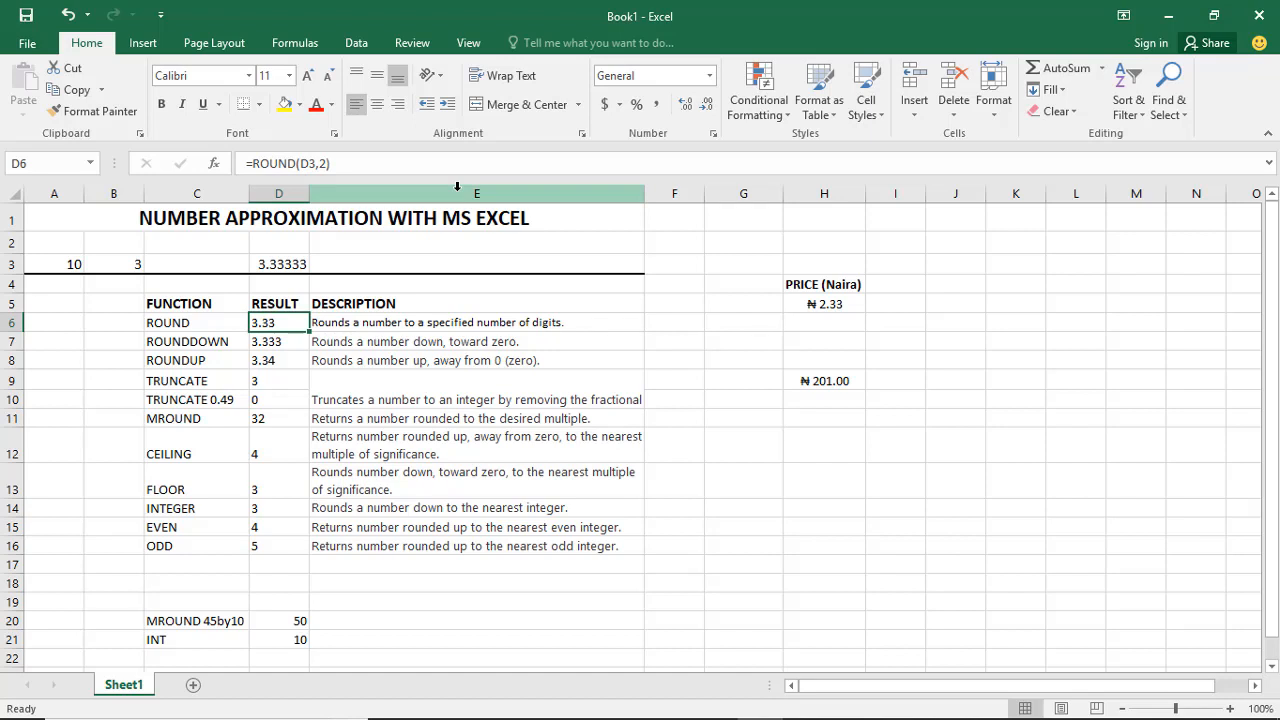
# Enter the formula =ROUND(H5,2) in cell I5 to round the first price to two digits
pyautogui.click(905, 304)
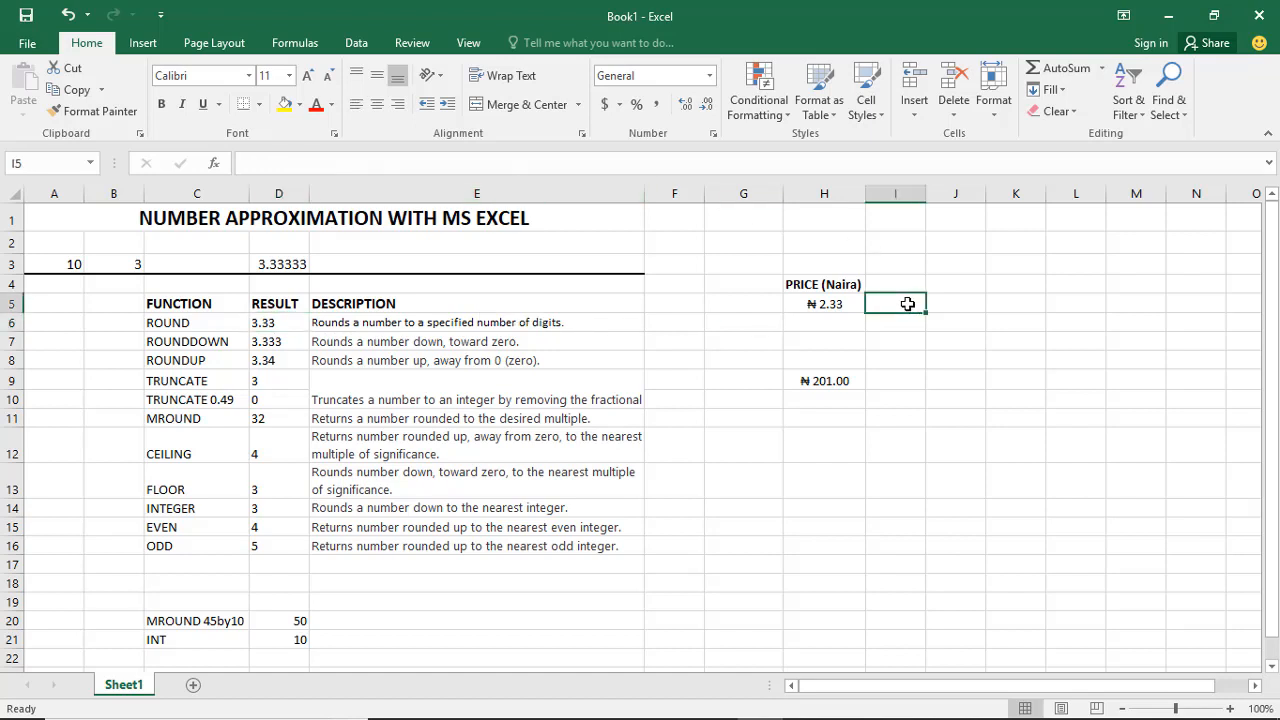
pyautogui.write('-')
pyautogui.press('BackSpace')
pyautogui.write('=')
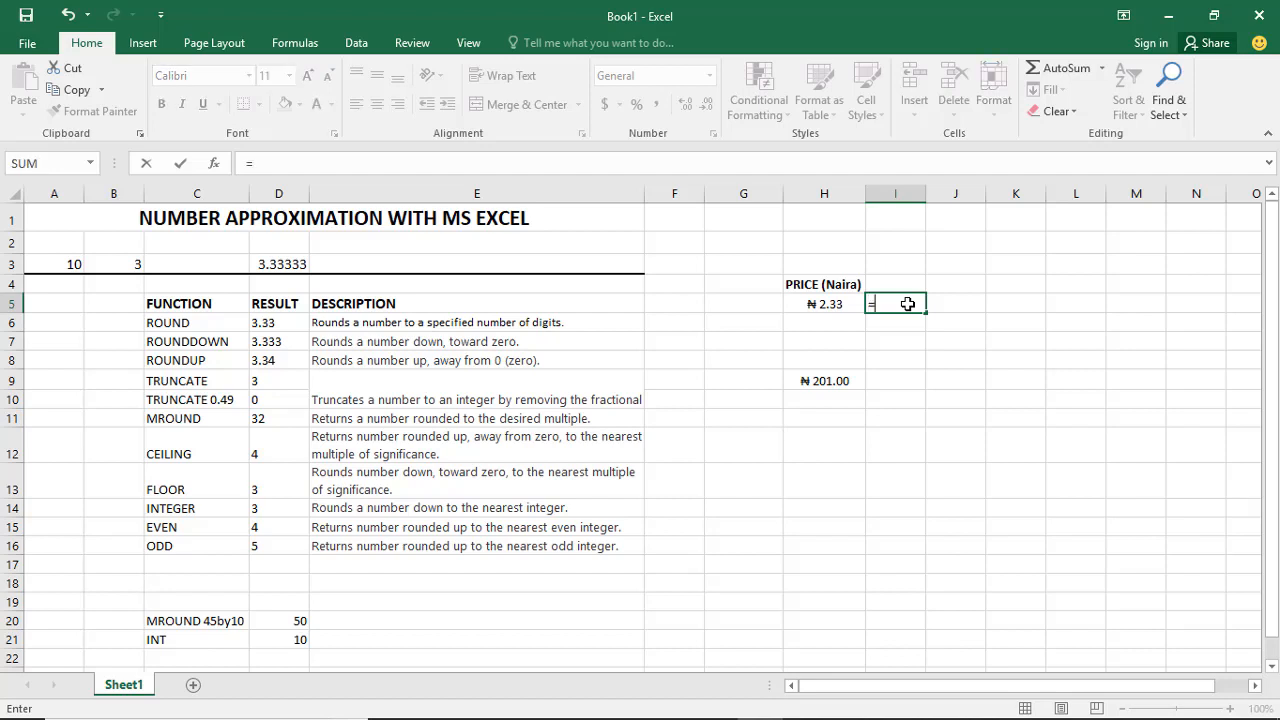
pyautogui.write('roun')
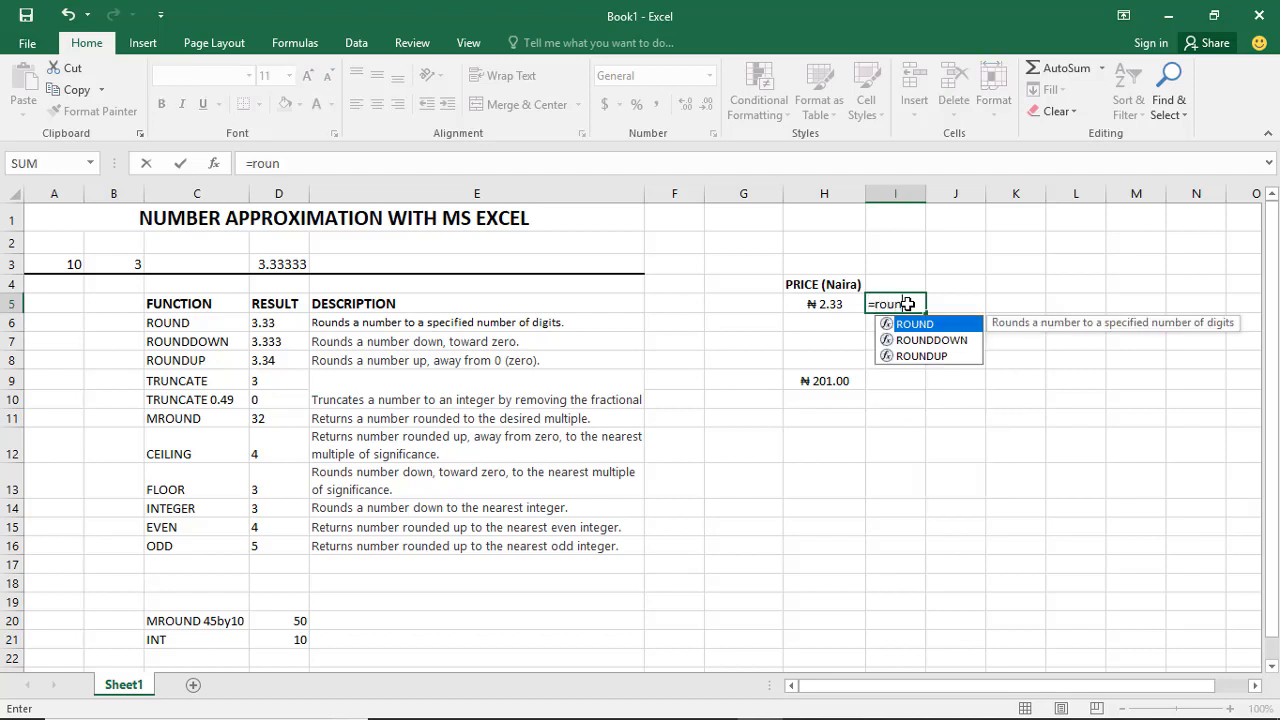
pyautogui.press('Tab')
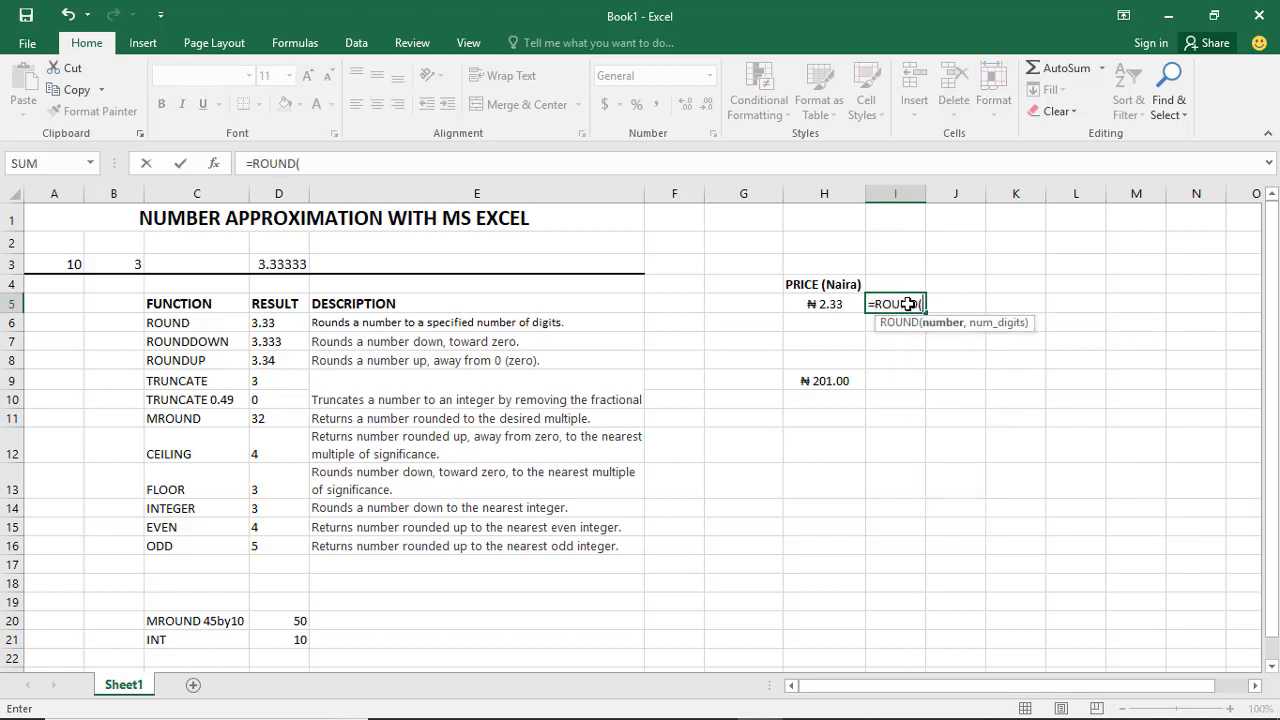
pyautogui.click(842, 304)
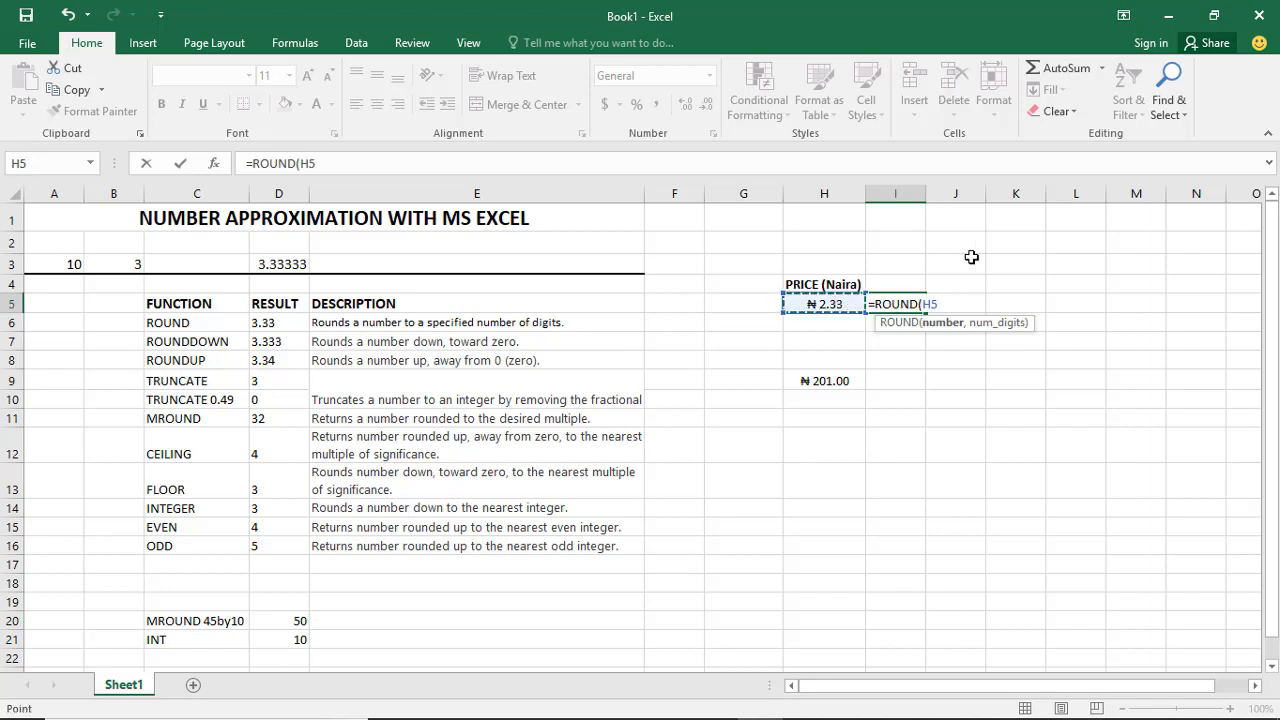
pyautogui.write(',')
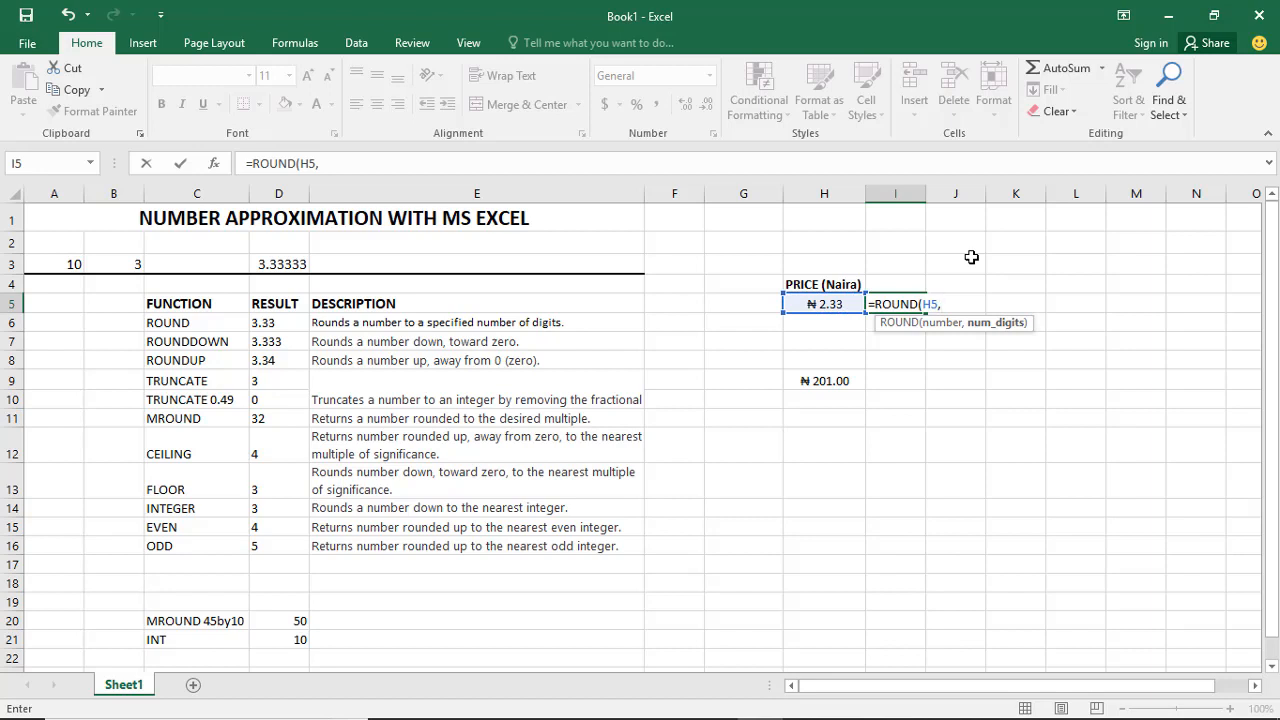
pyautogui.write('2')
pyautogui.click(971, 257)
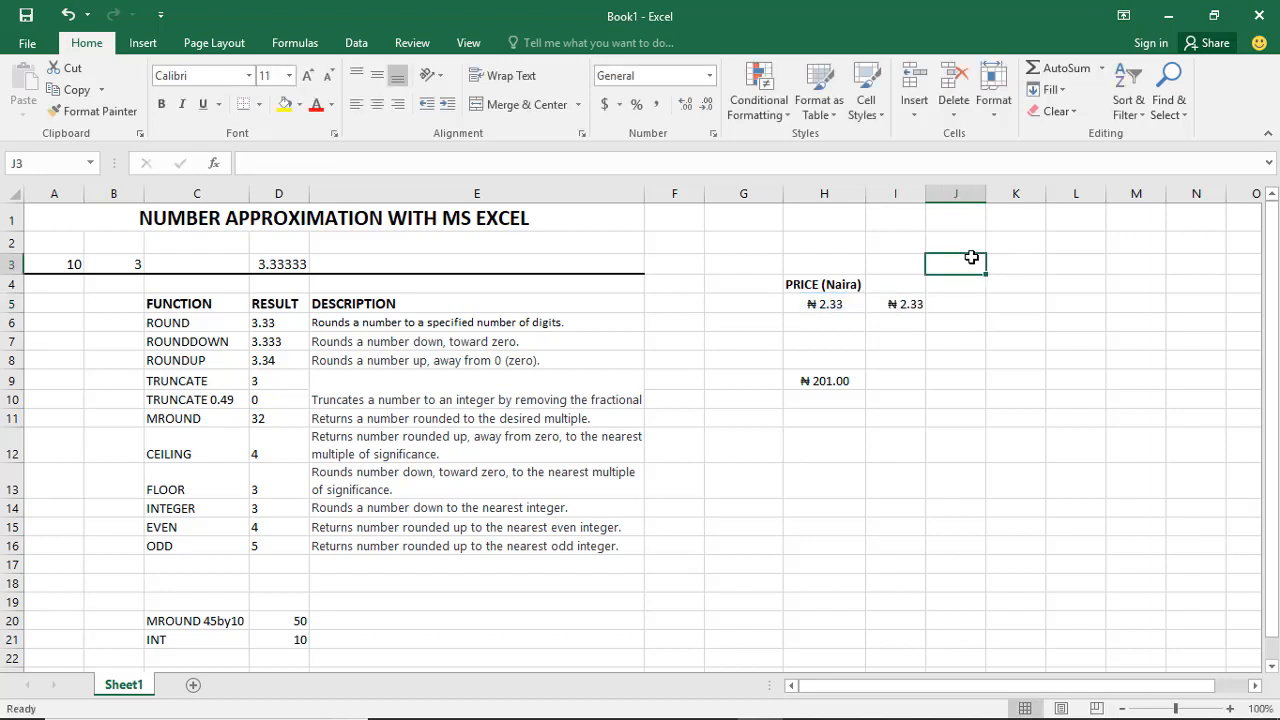
# Change the number of digits in the I5 ROUND formula to 1
pyautogui.click(908, 302)
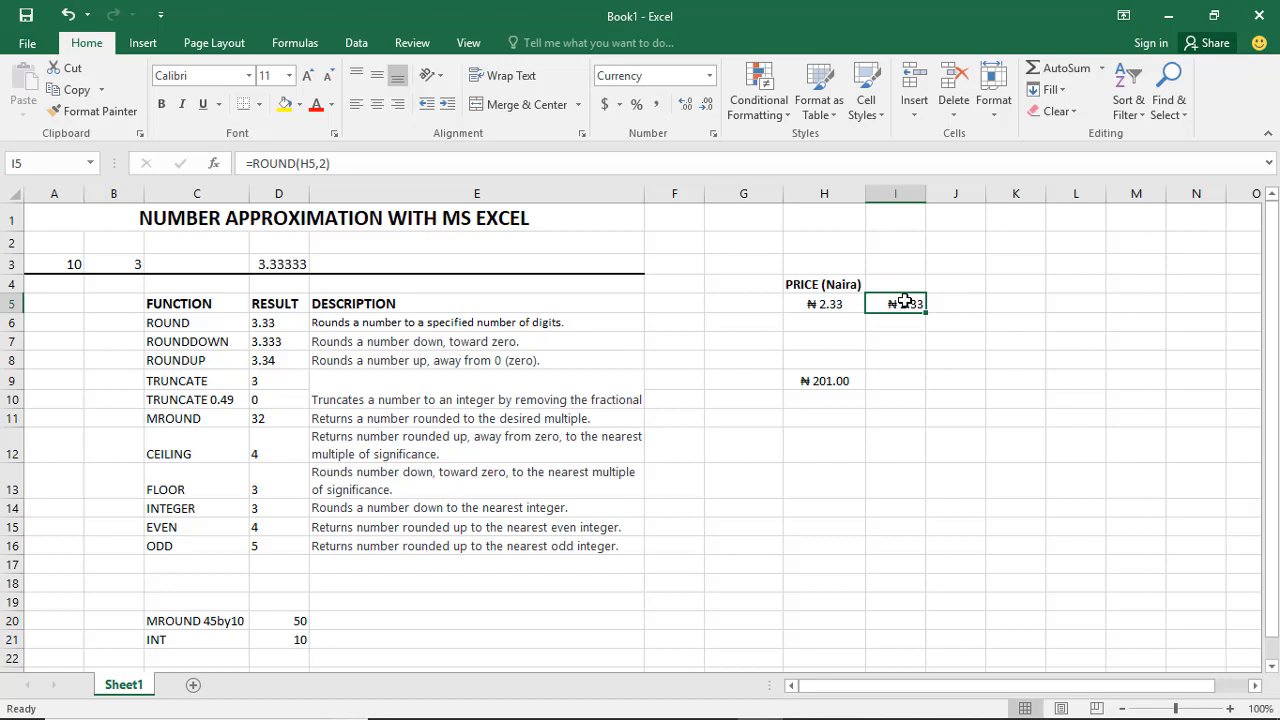
pyautogui.click(325, 163)
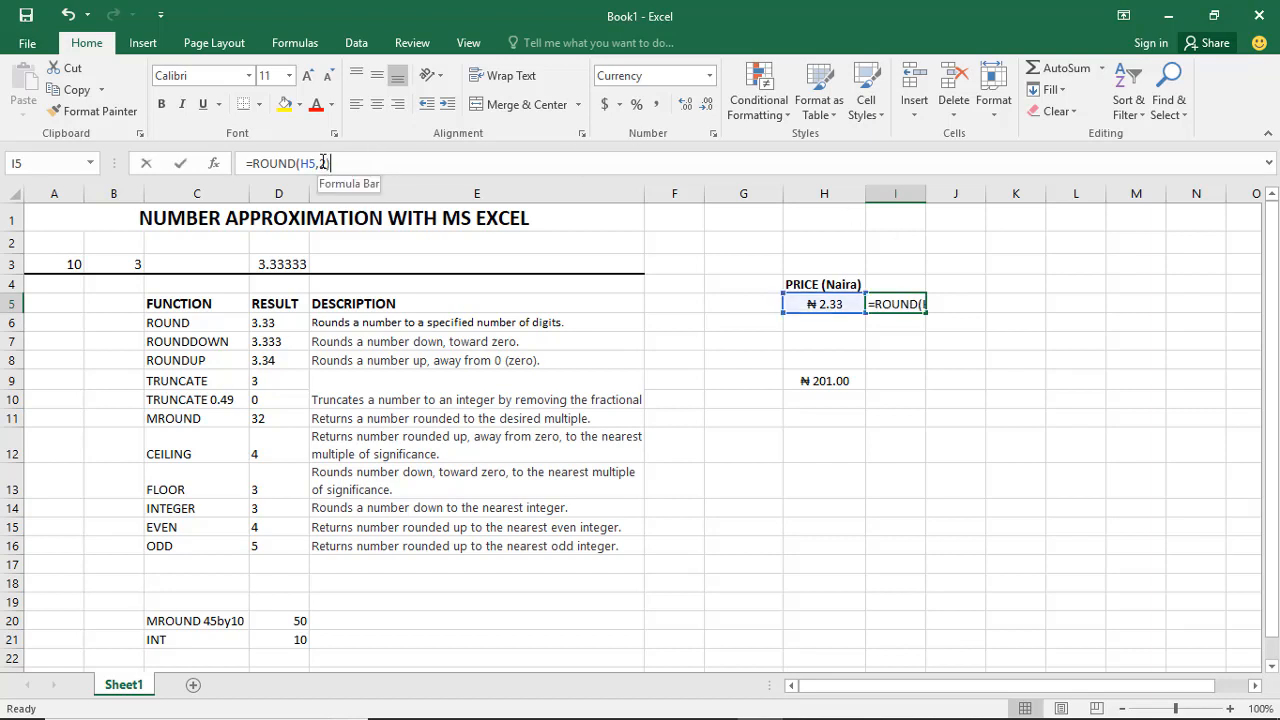
pyautogui.write(')')
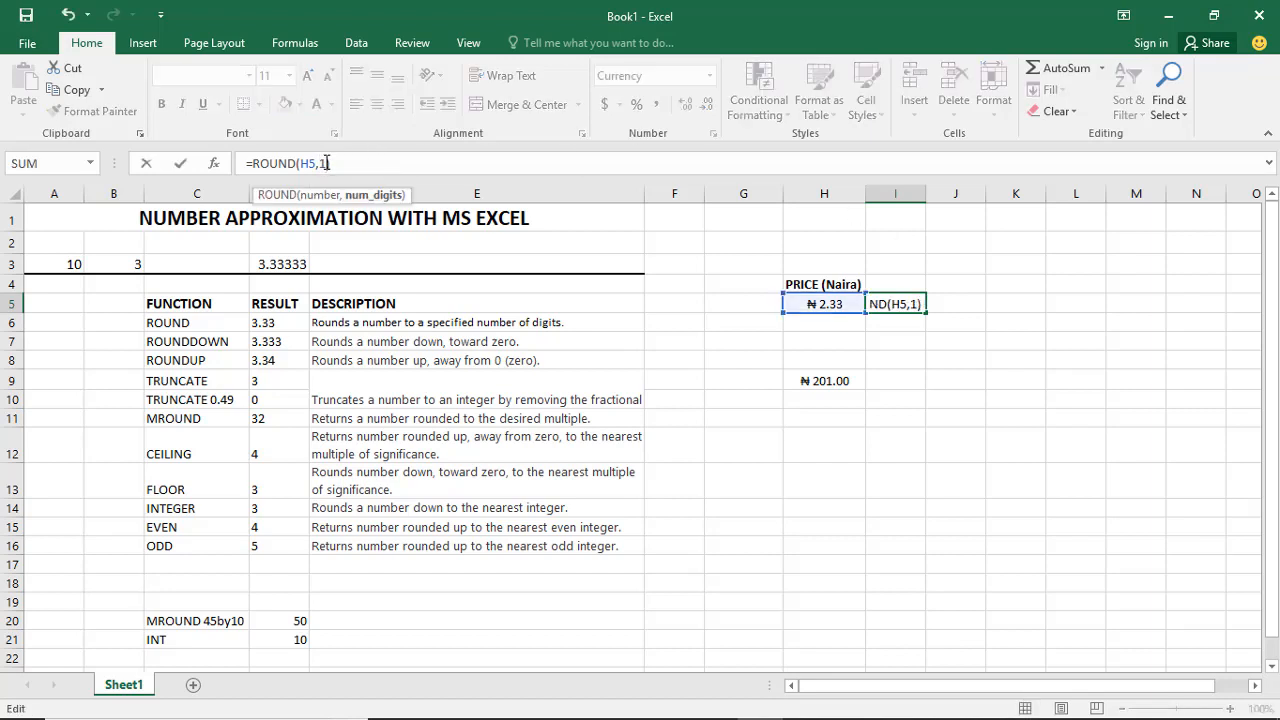
pyautogui.press('Return')
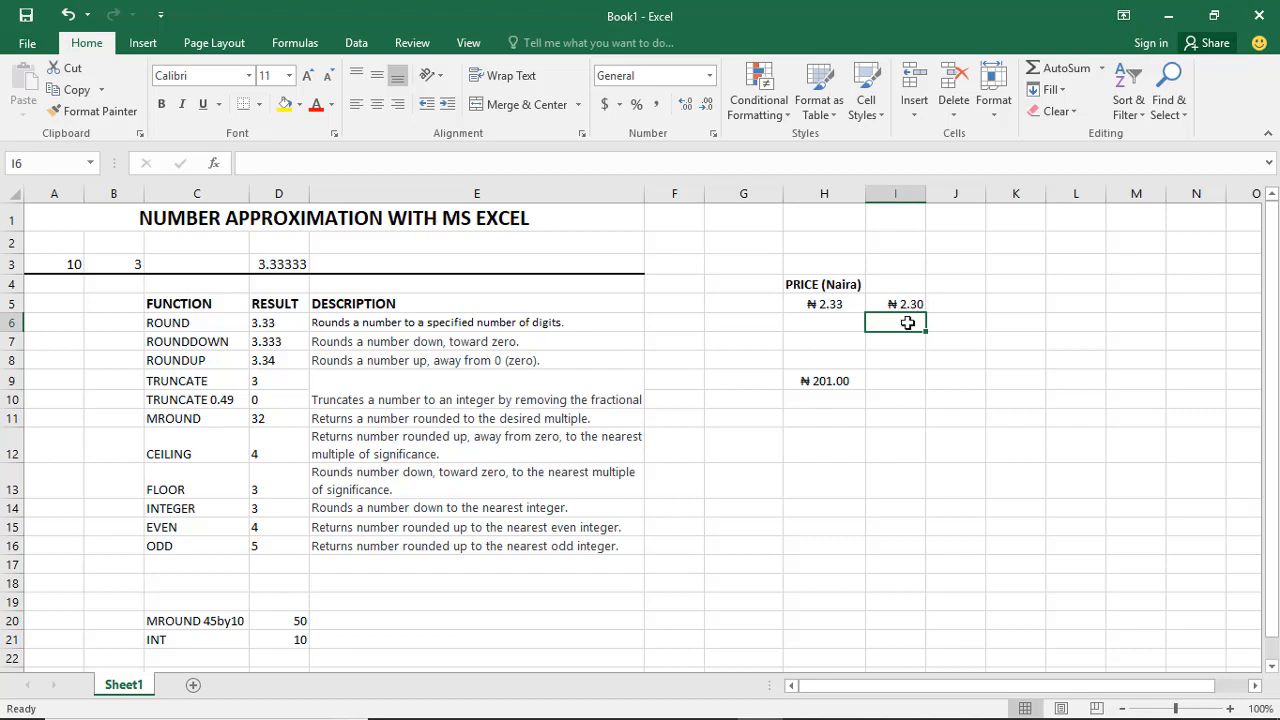
# Set the number of digits in the ROUND result formula in D6 to 4
pyautogui.click(287, 323)
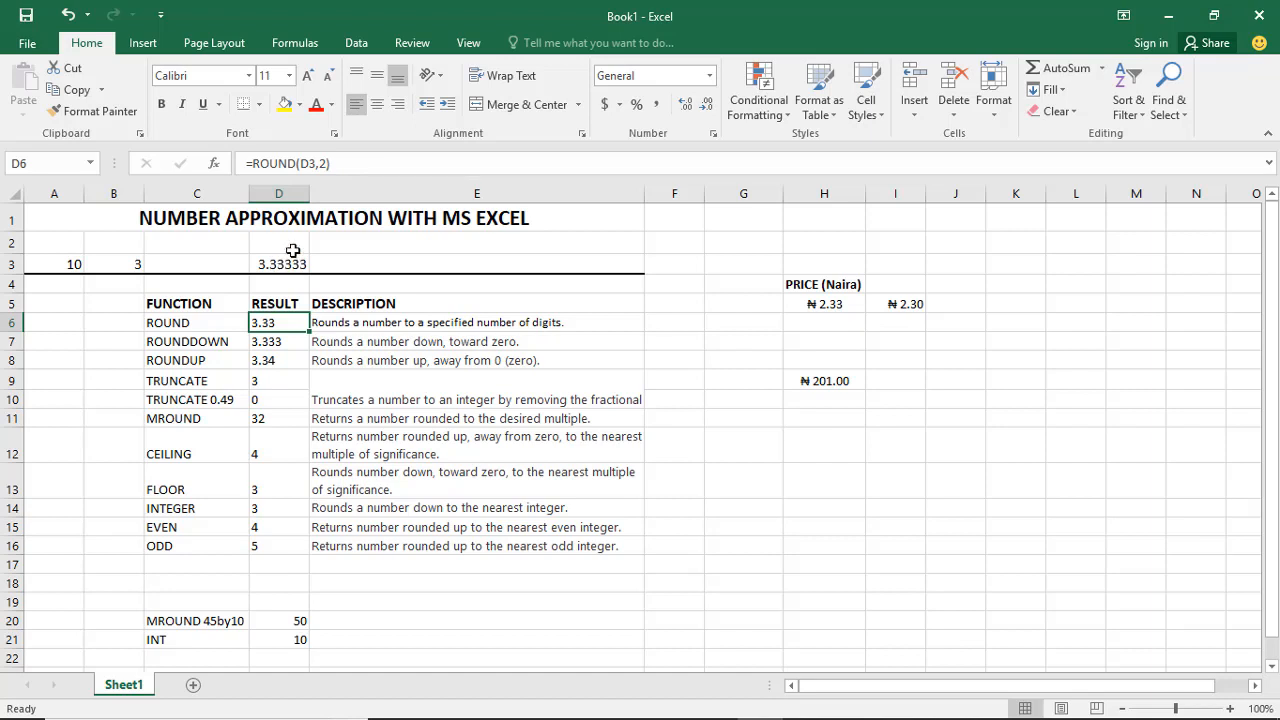
pyautogui.click(315, 165)
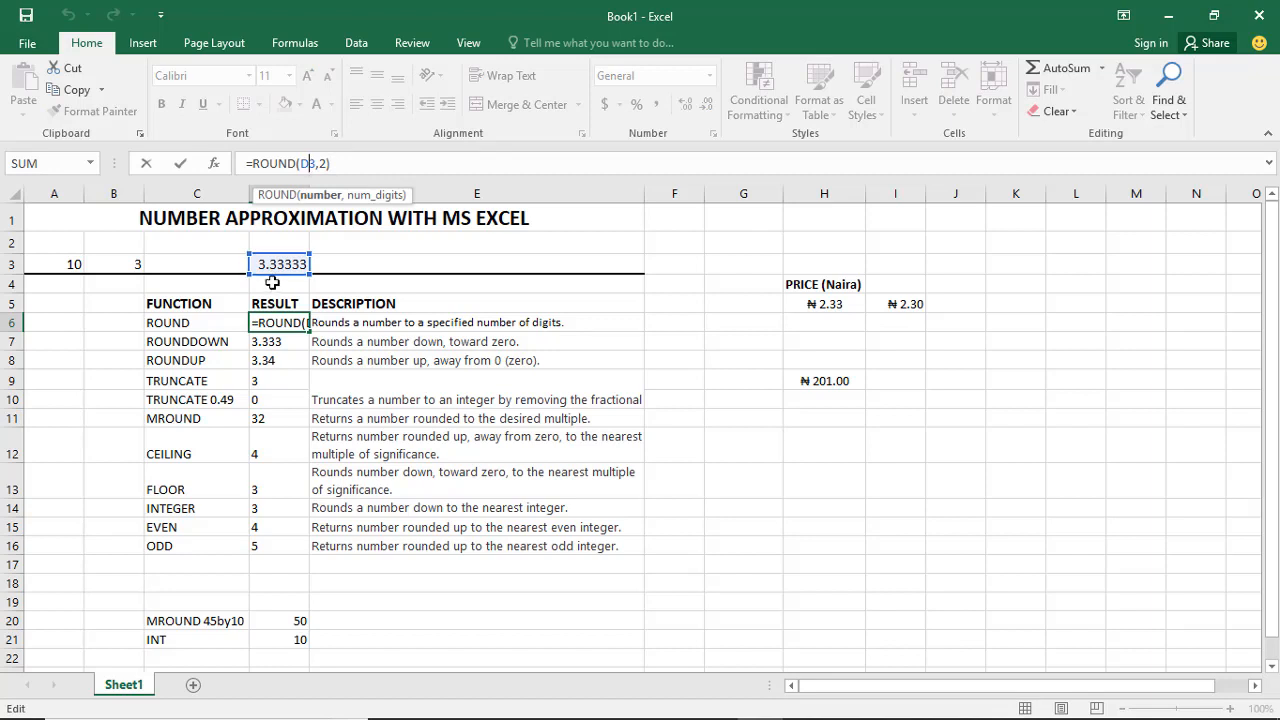
pyautogui.click(323, 163)
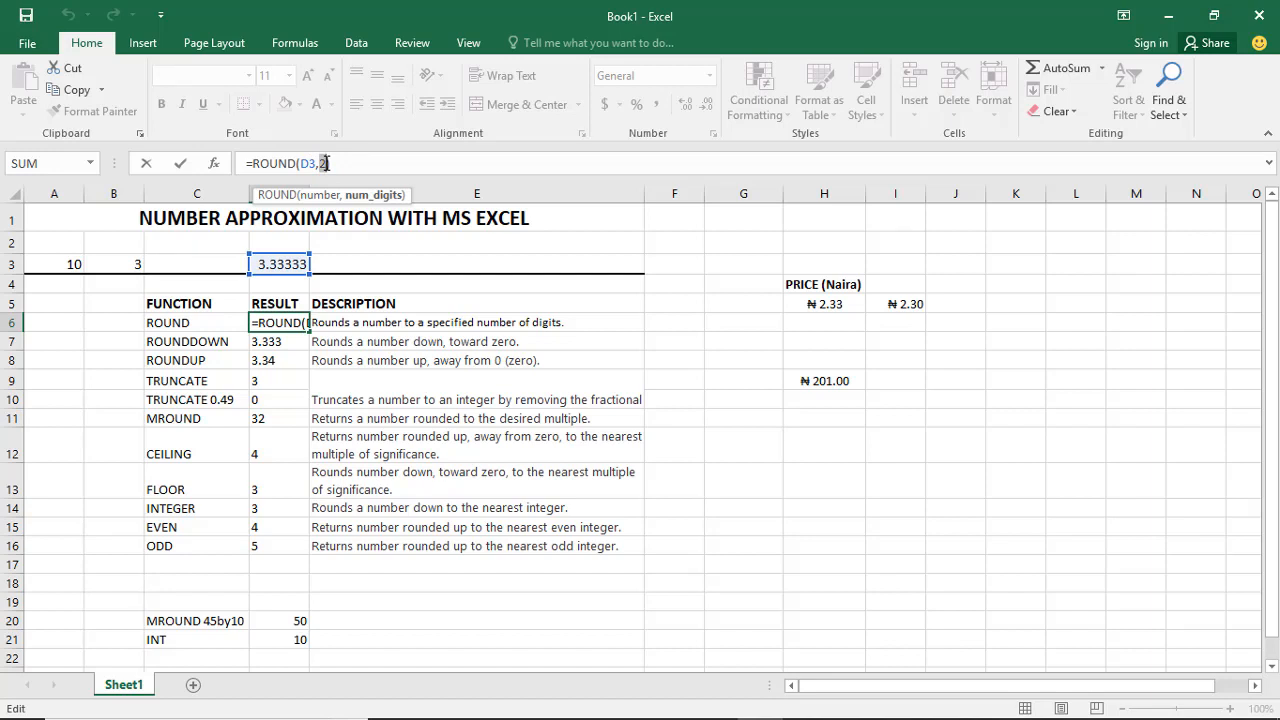
pyautogui.write('4')
pyautogui.press('Return')
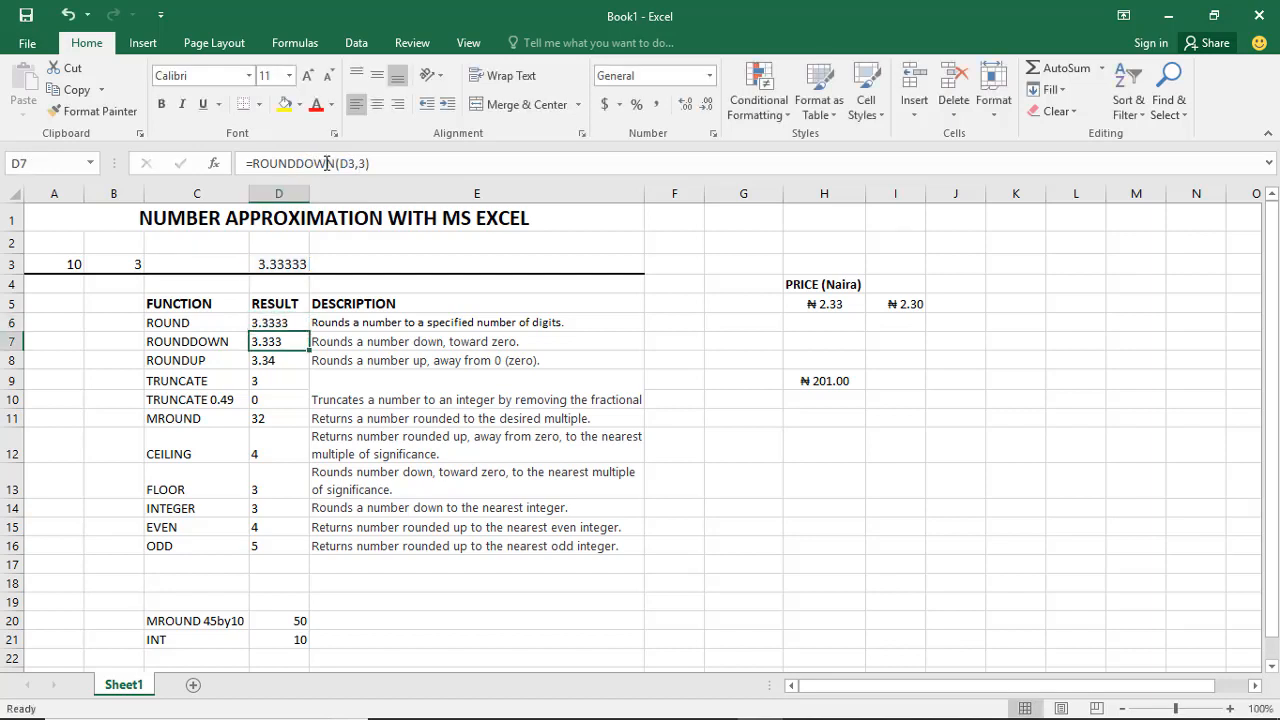
# Set the number of digits in the ROUND result formula in D6 to 1
pyautogui.click(291, 322)
pyautogui.click(326, 163)
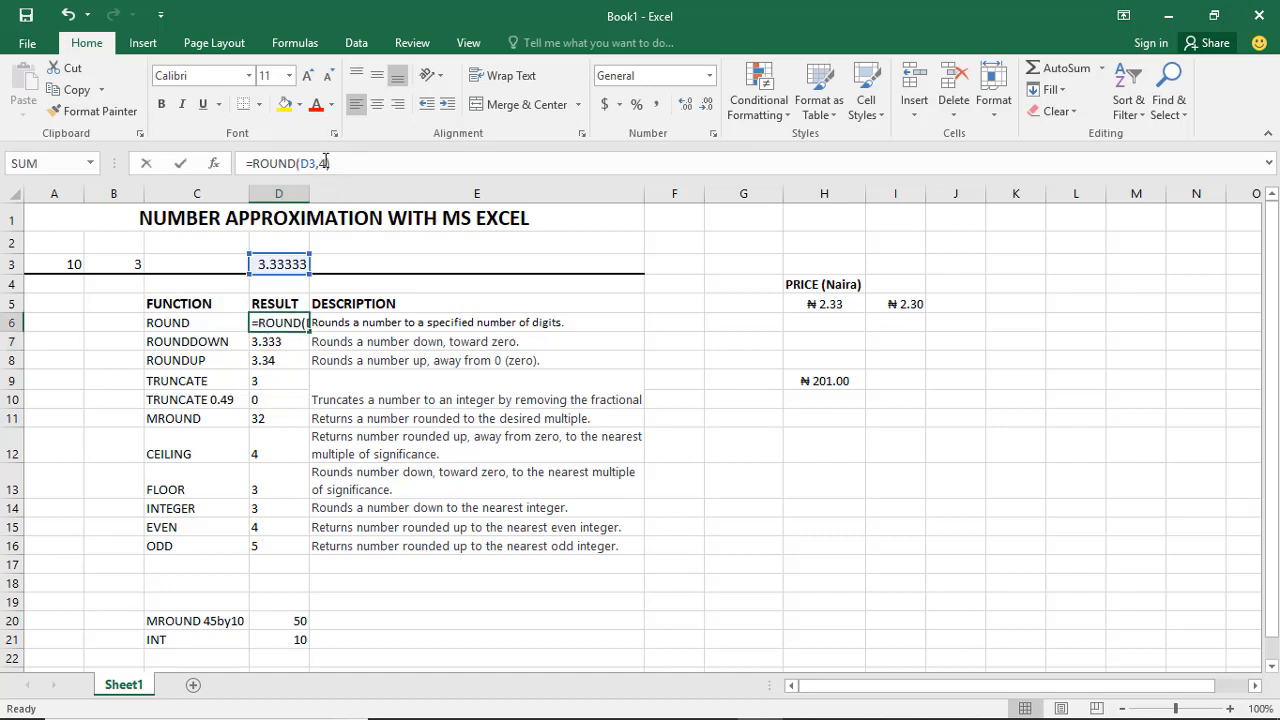
pyautogui.press('BackSpace')
pyautogui.write('1')
pyautogui.press('Return')
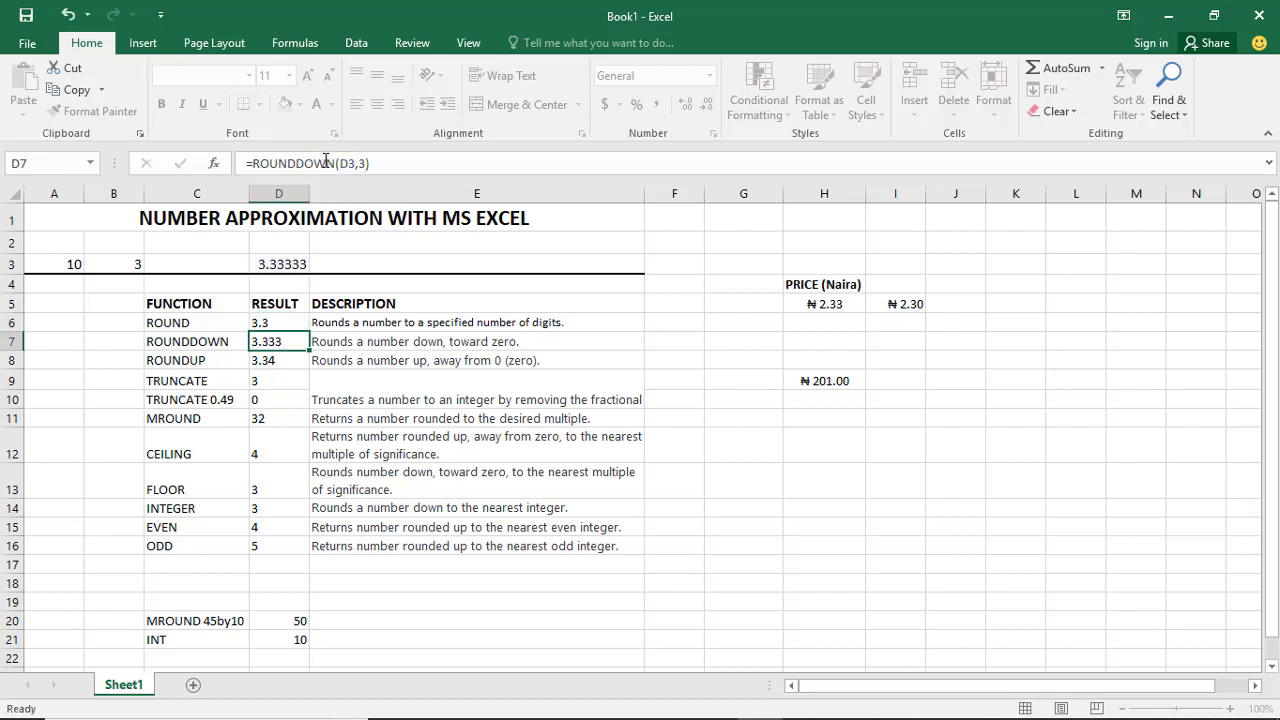
pyautogui.click(272, 323)
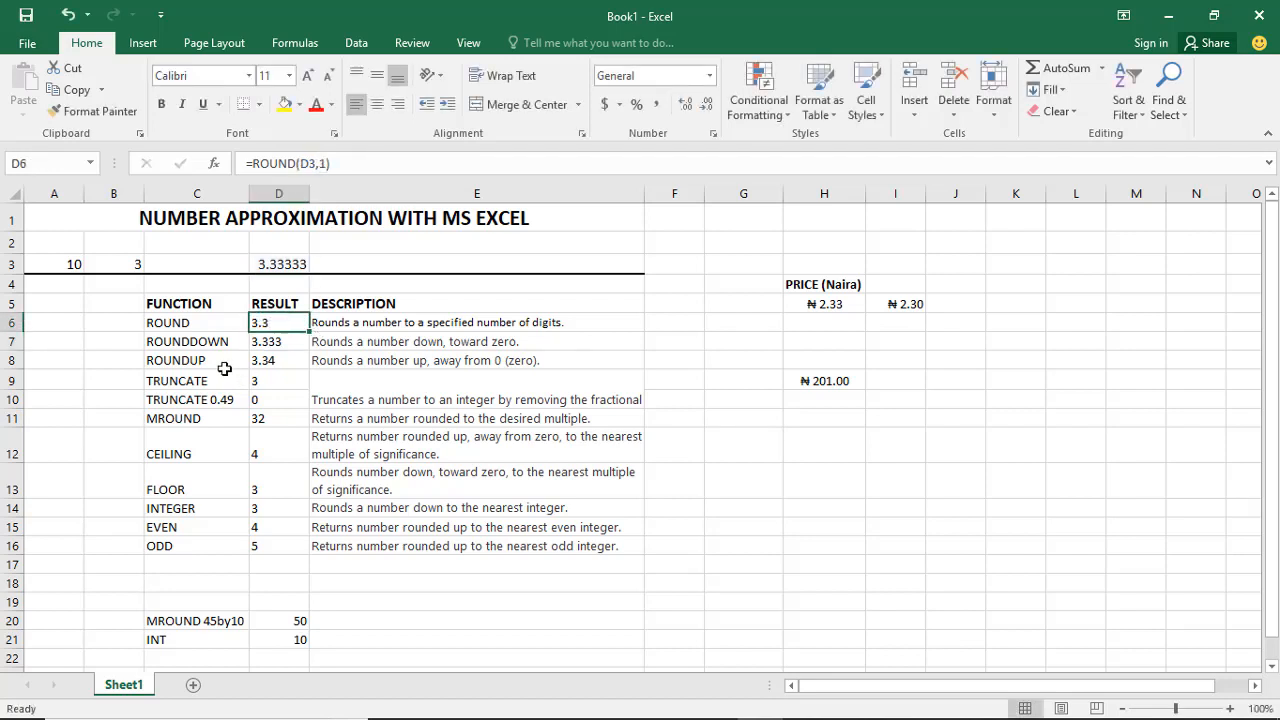
# Examine the ROUNDDOWN row's description, its result formula in D7 and the source number in D3
pyautogui.click(302, 342)
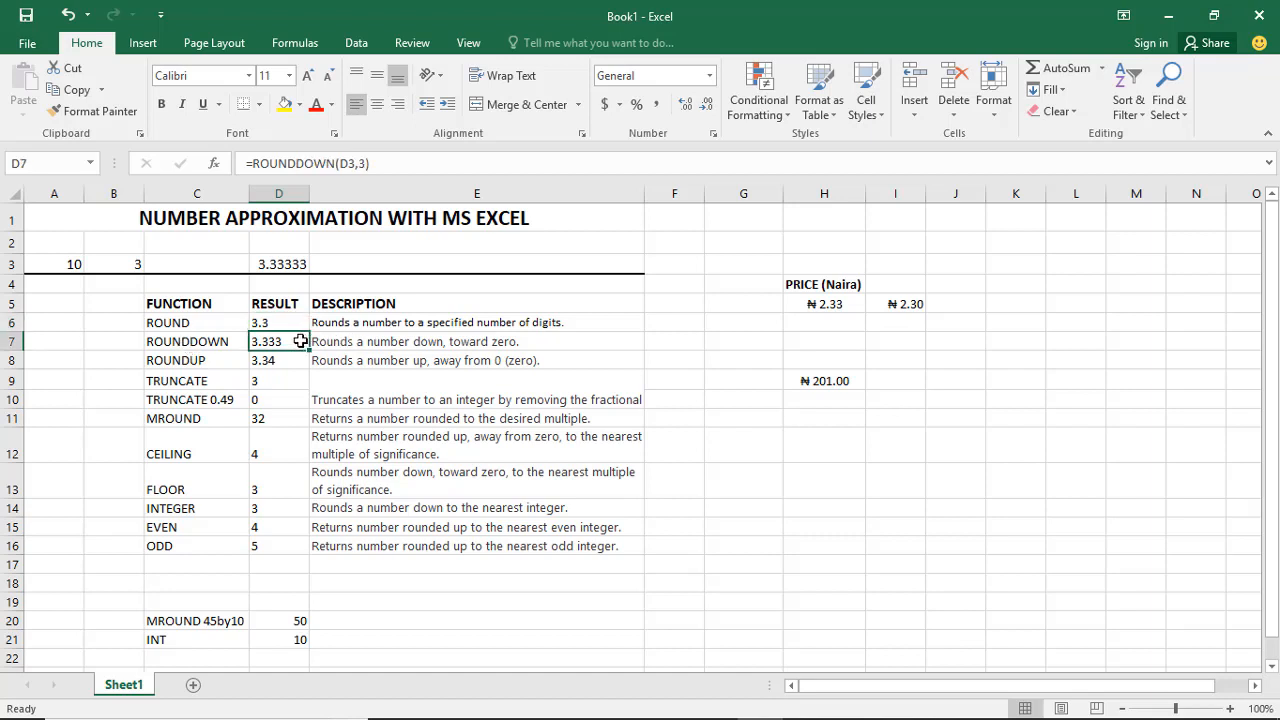
pyautogui.click(178, 362)
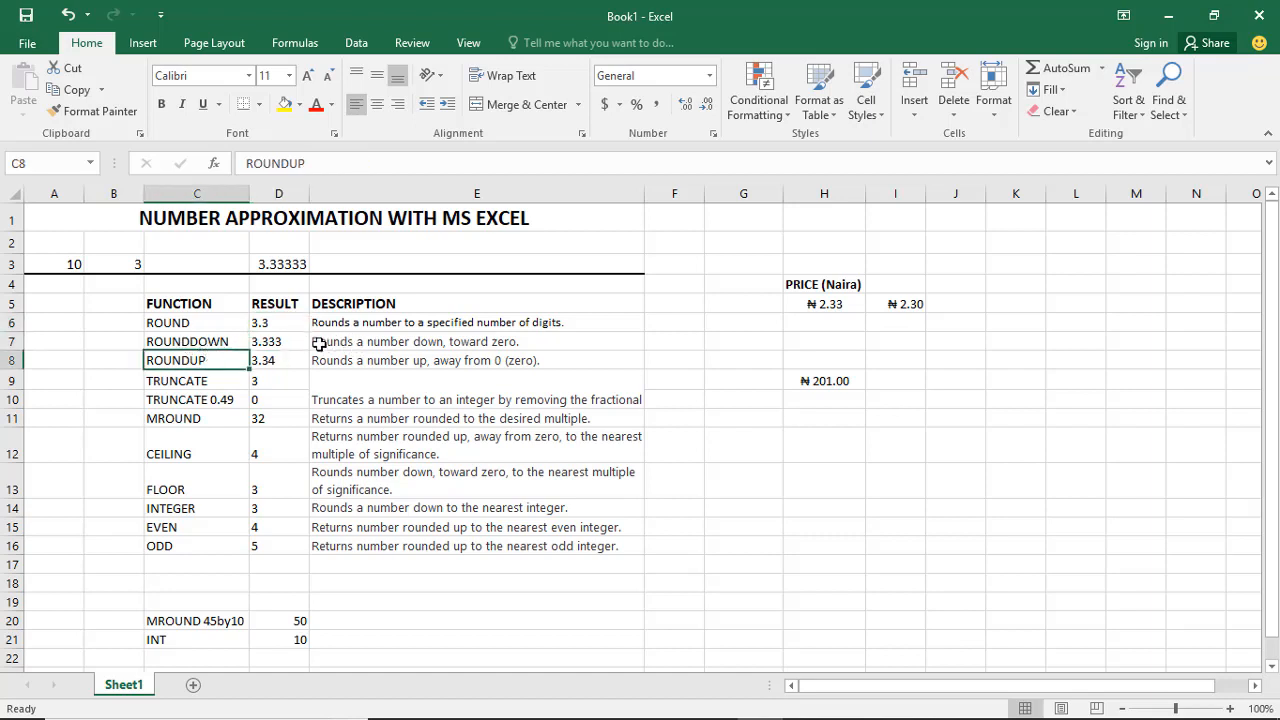
pyautogui.click(322, 342)
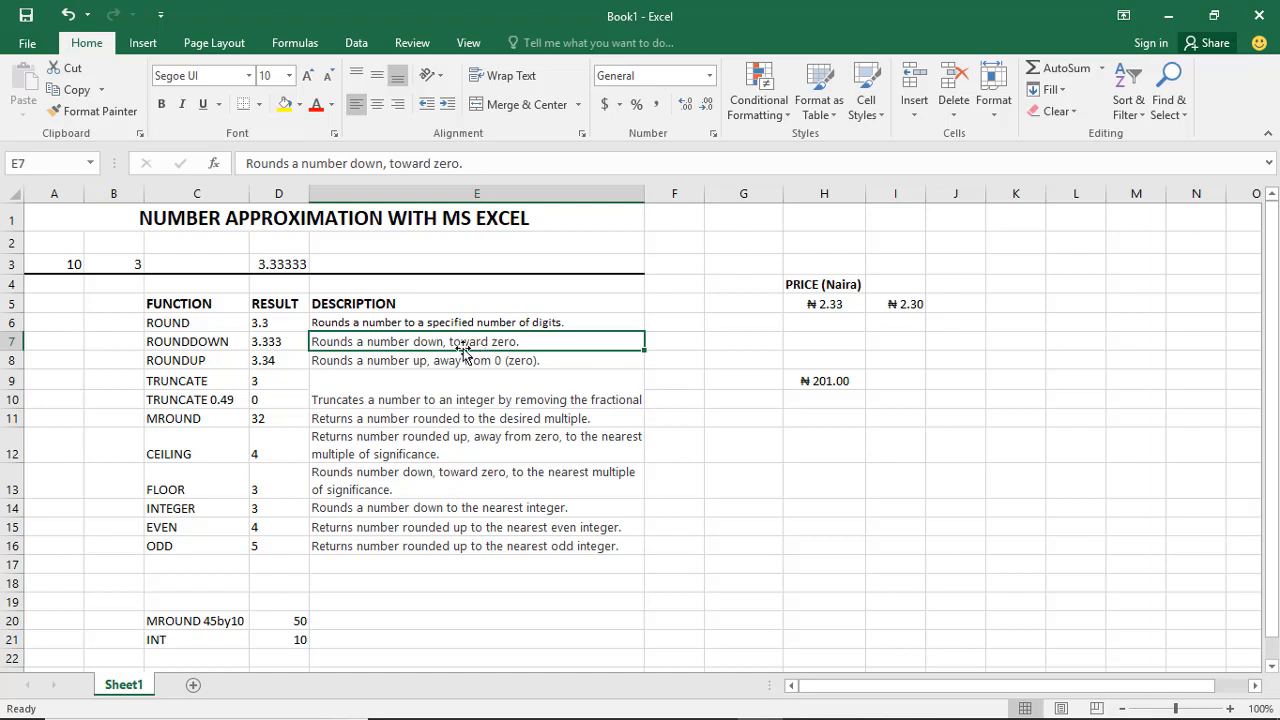
pyautogui.click(277, 342)
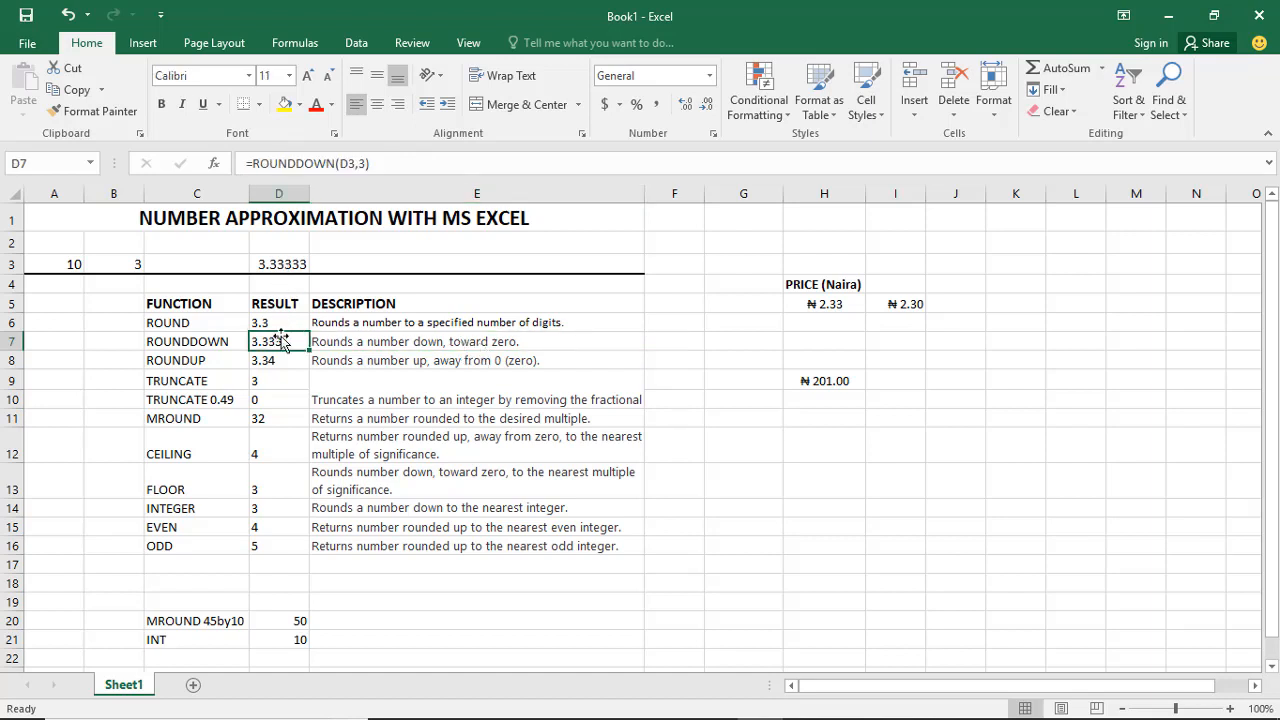
pyautogui.click(285, 266)
pyautogui.click(282, 341)
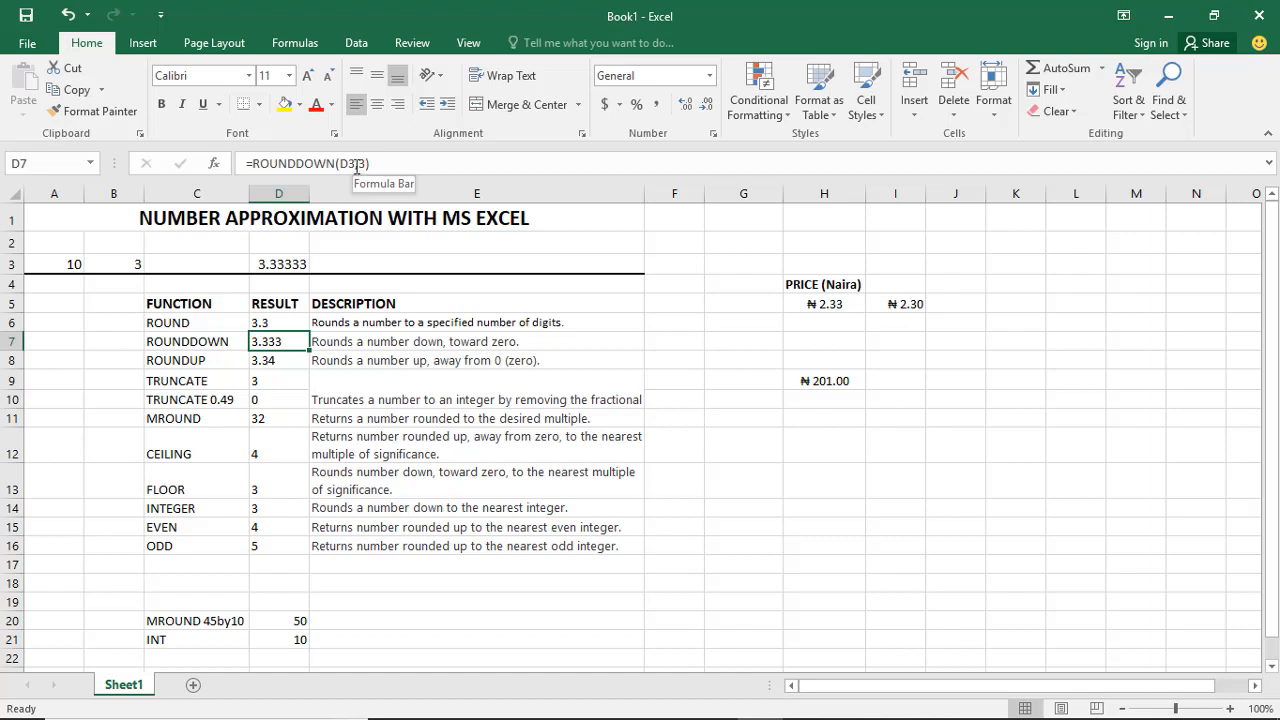
pyautogui.click(327, 163)
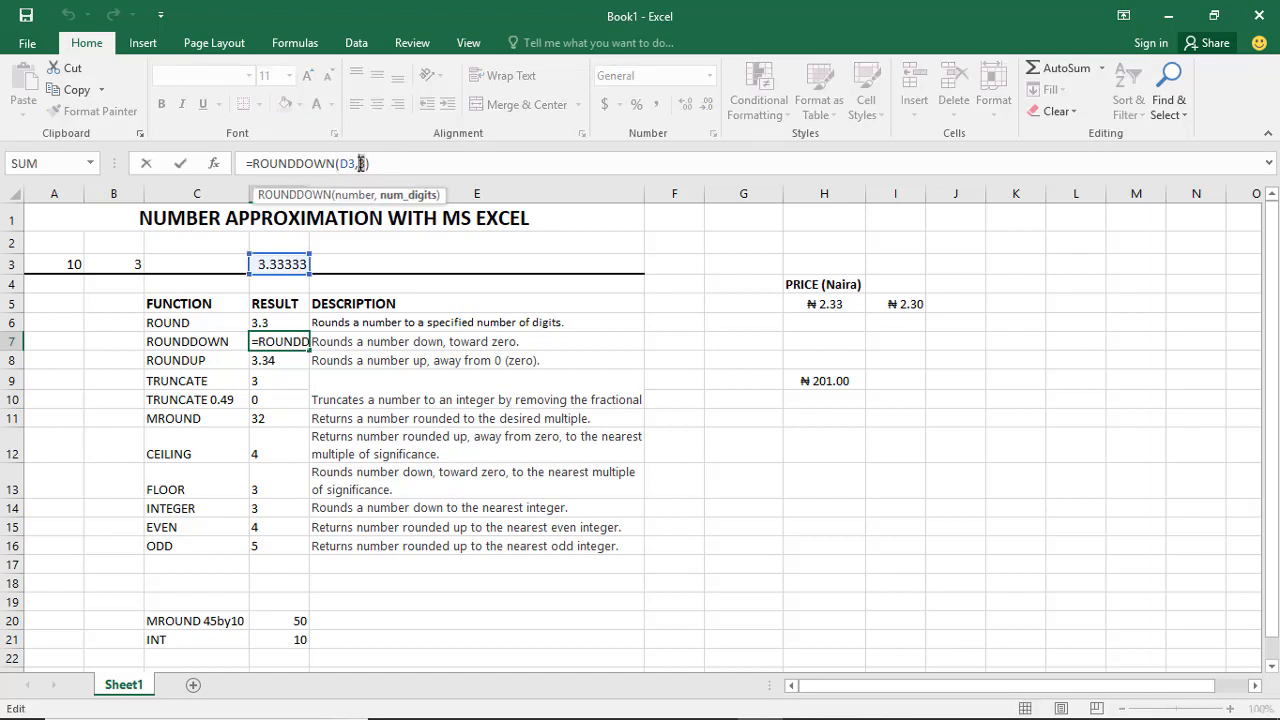
pyautogui.hotkey('ctrl', 'Return')
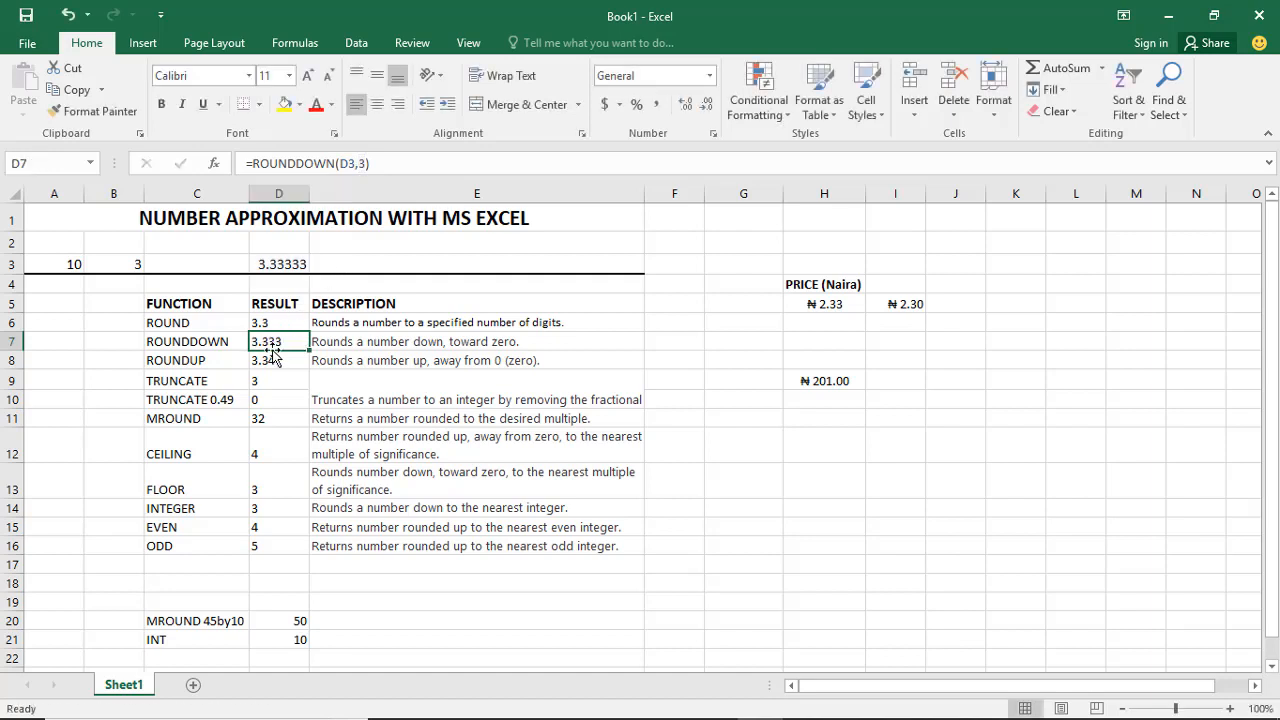
# Set the number of digits in the ROUNDDOWN result formula in D7 to 1
pyautogui.click(264, 376)
pyautogui.click(279, 343)
pyautogui.click(362, 164)
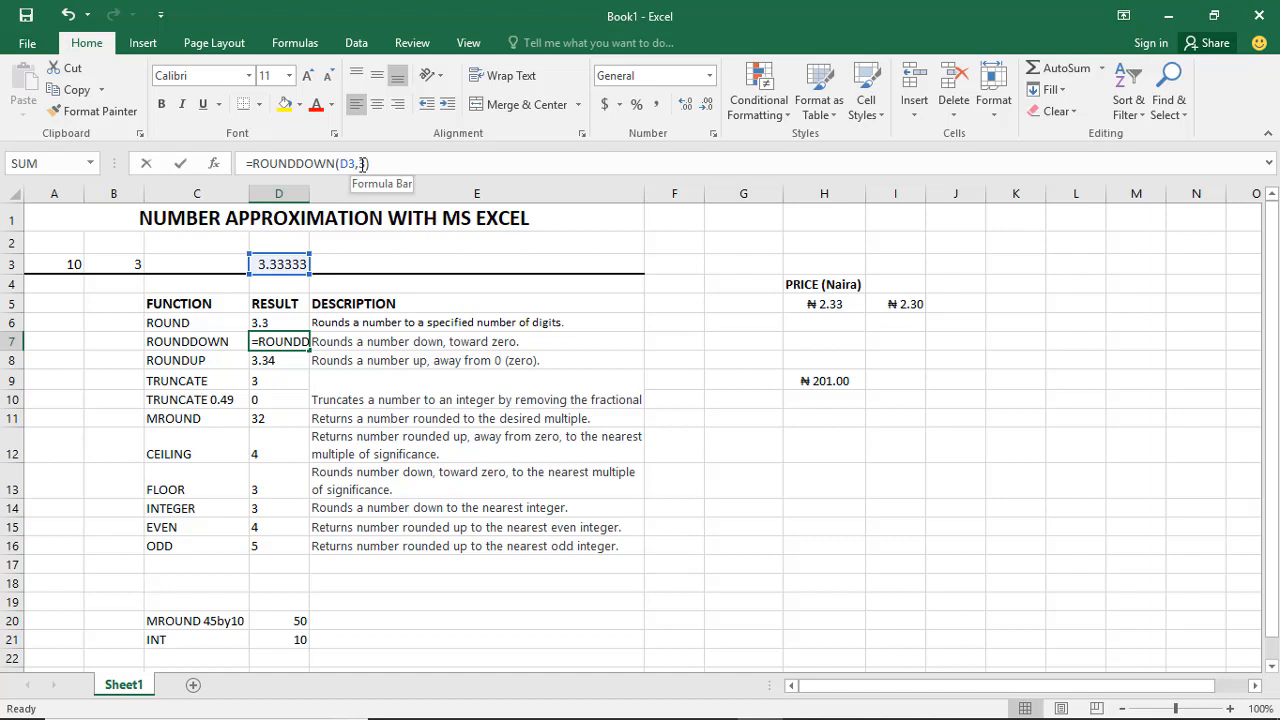
pyautogui.click(360, 164)
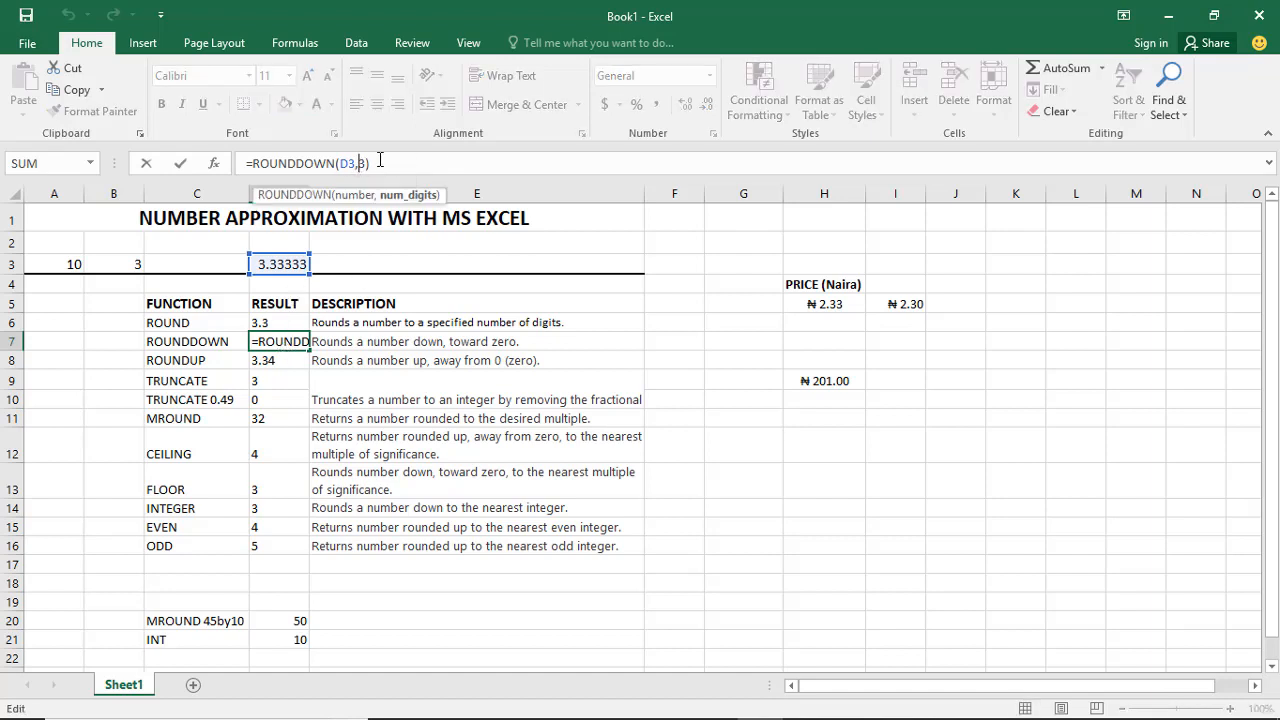
pyautogui.press('Delete')
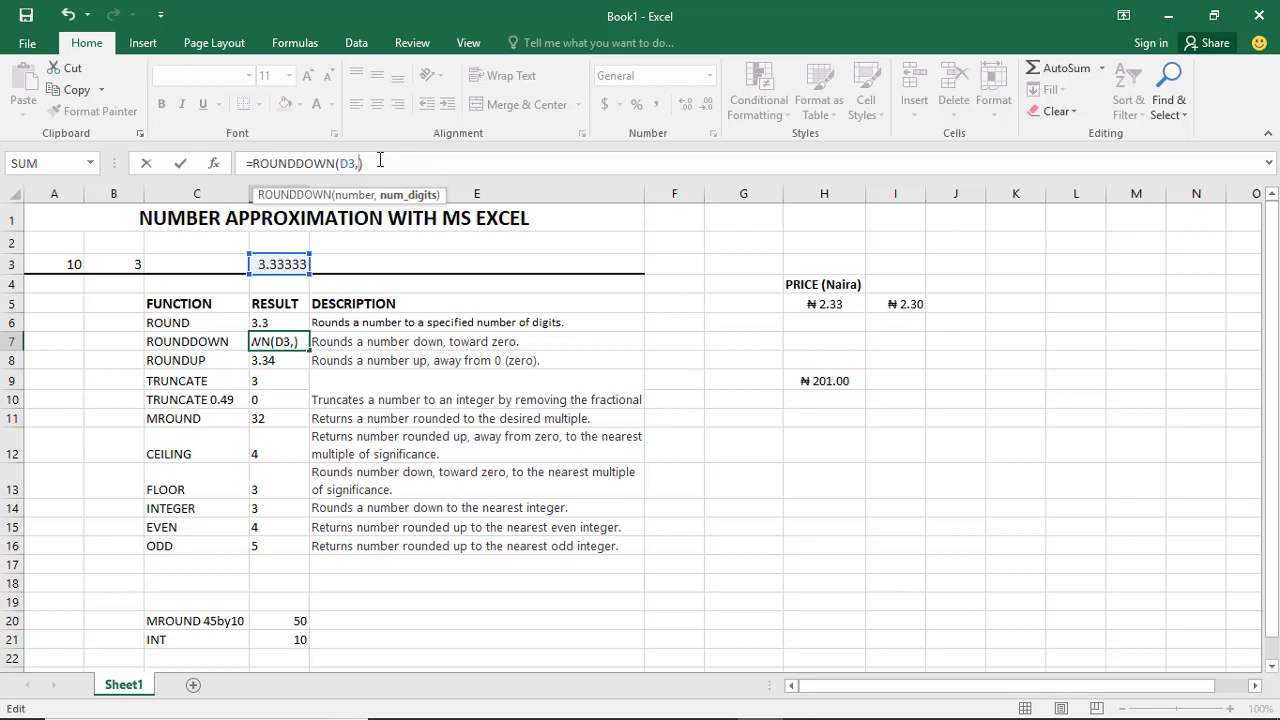
pyautogui.write('1')
pyautogui.press('Return')
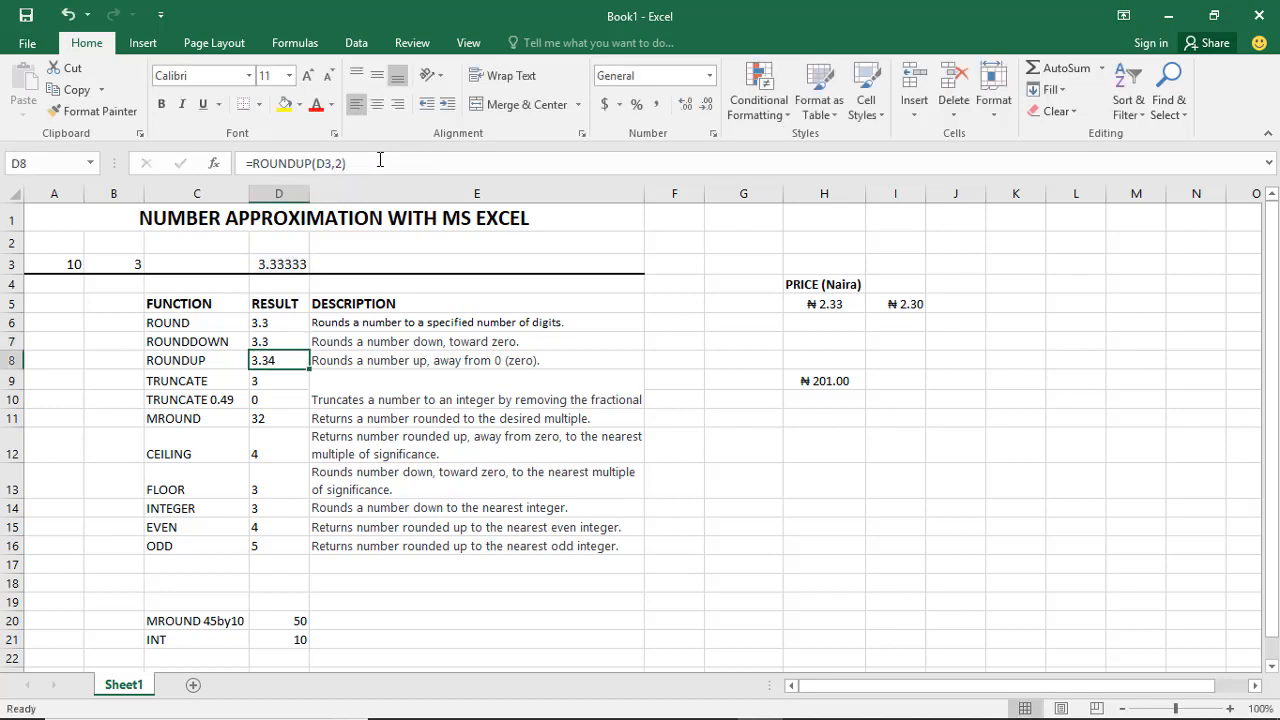
# Change the number of digits in the D7 ROUNDDOWN formula to 5
pyautogui.click(276, 342)
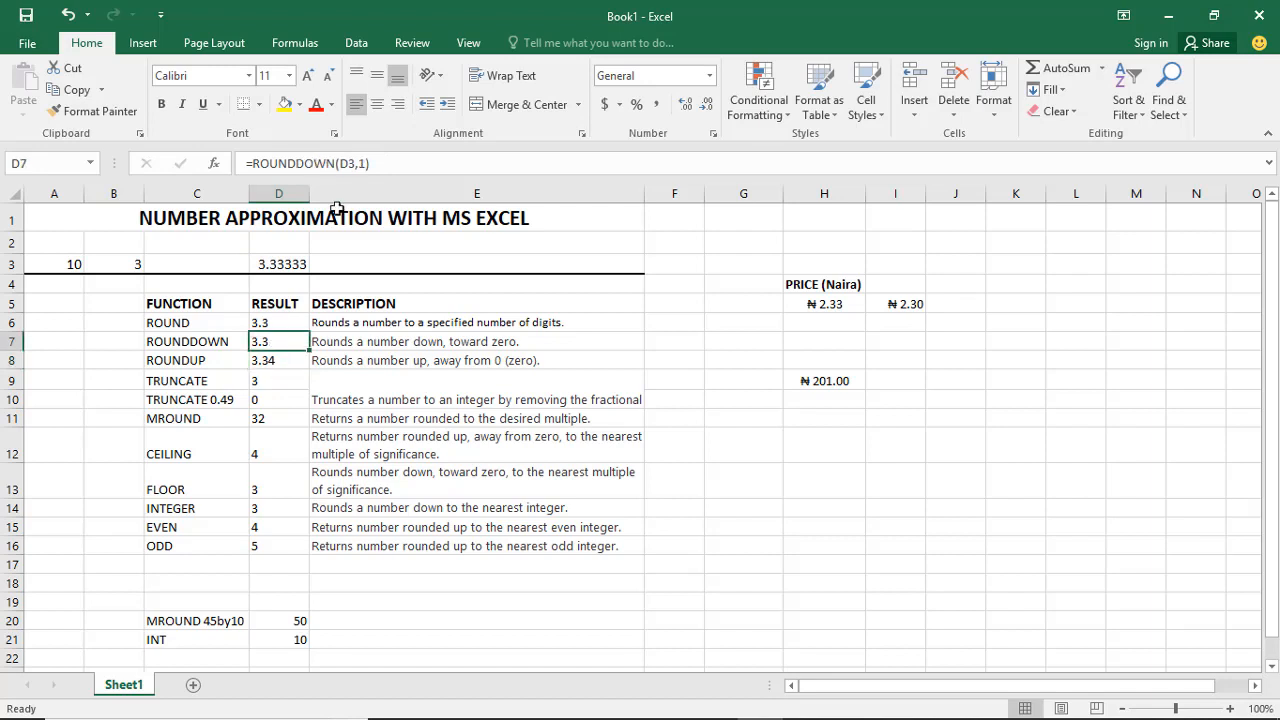
pyautogui.click(364, 163)
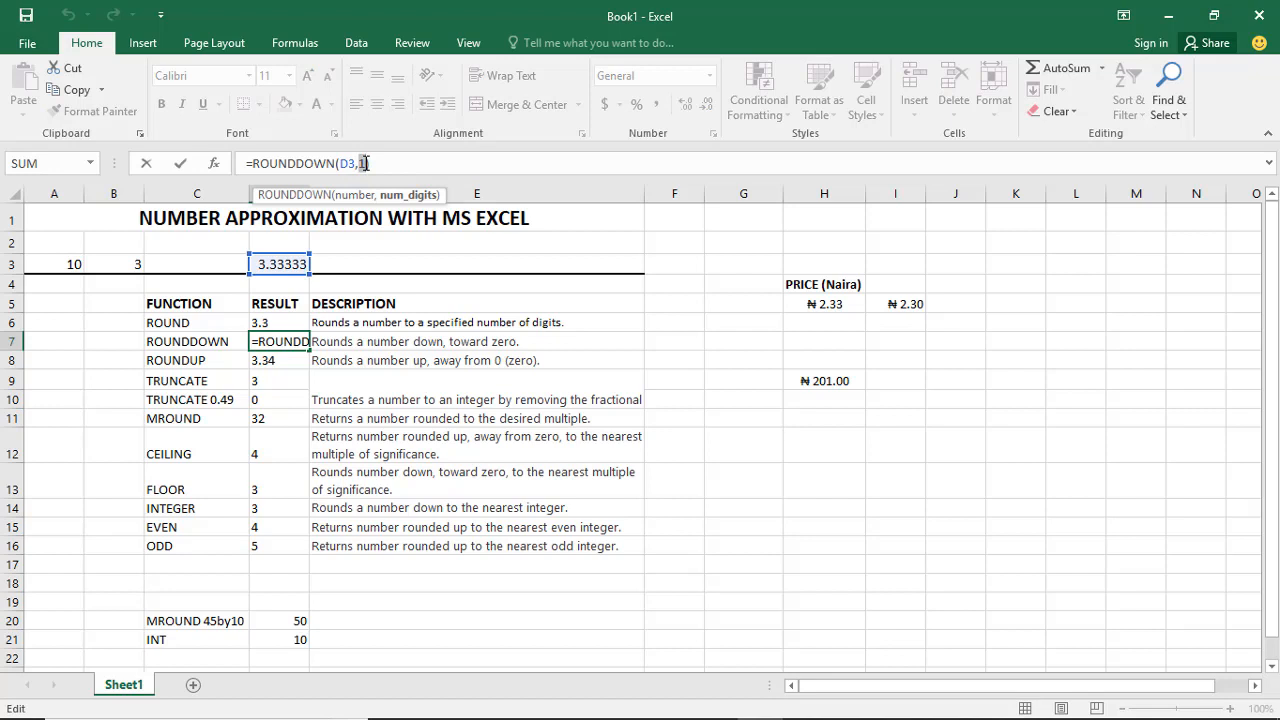
pyautogui.write('5')
pyautogui.press('Return')
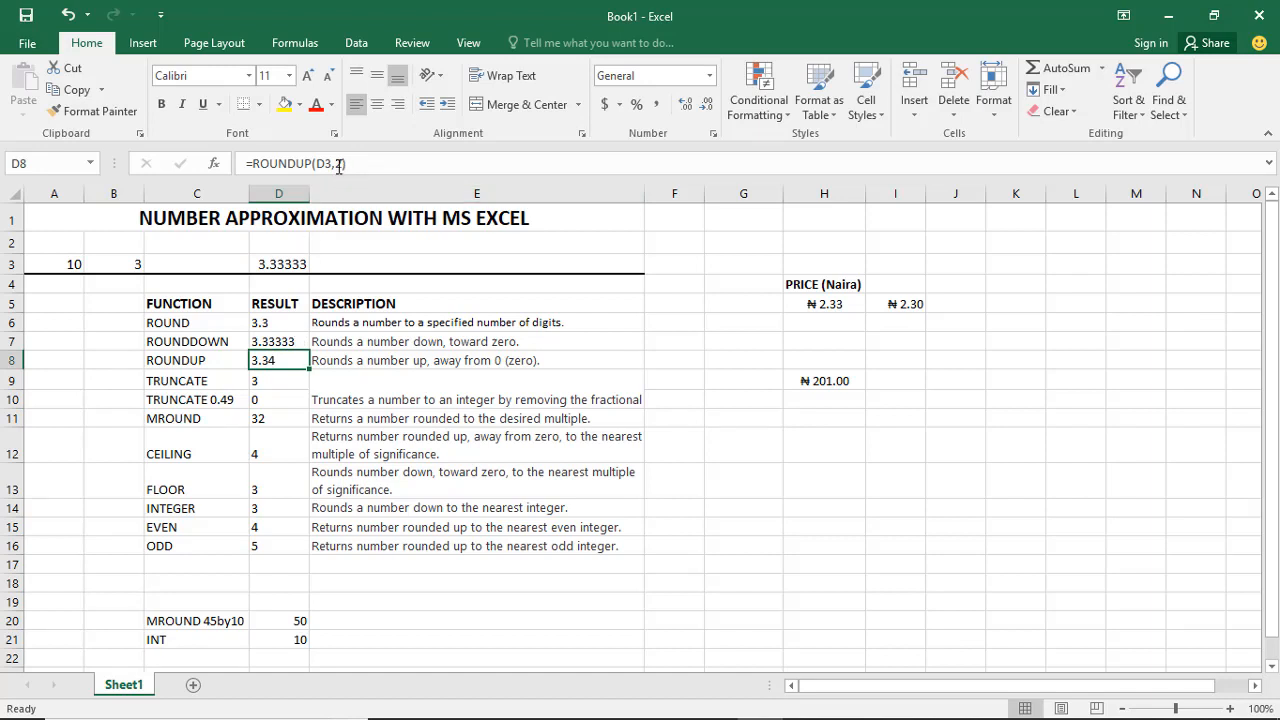
pyautogui.click(288, 338)
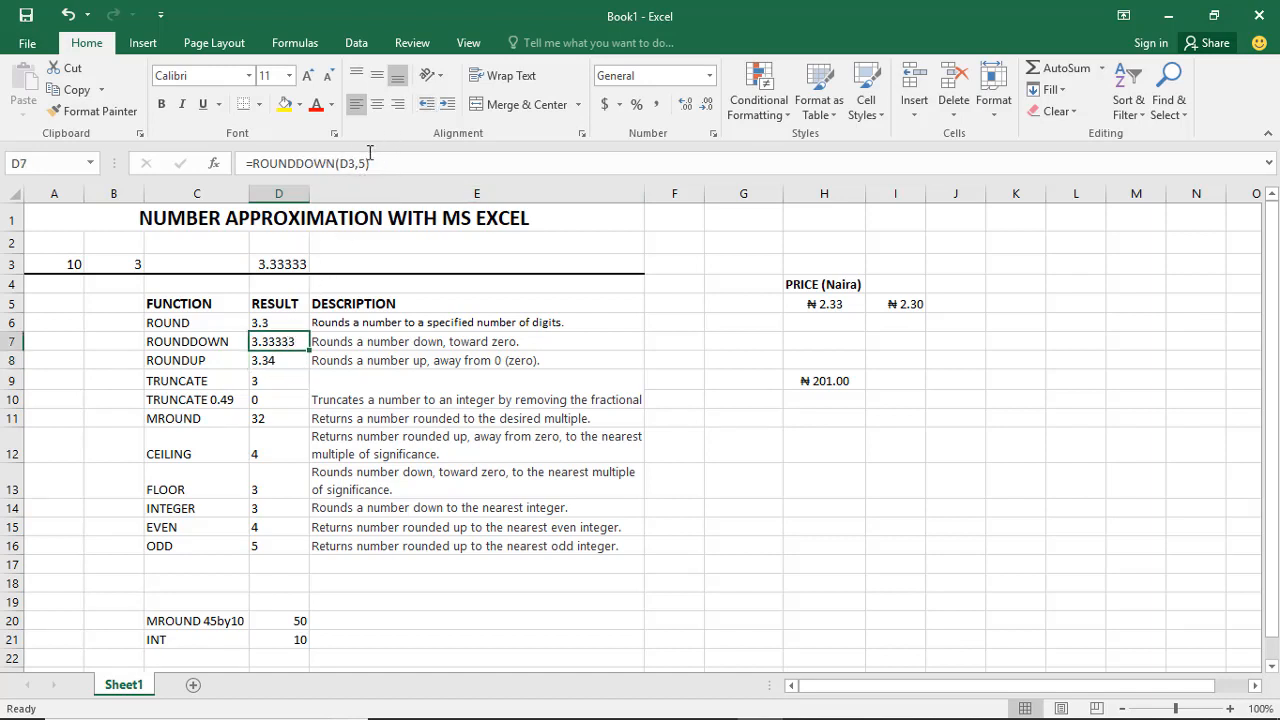
# Set the number of digits in the ROUNDUP result formula in D8 to 3
pyautogui.click(277, 360)
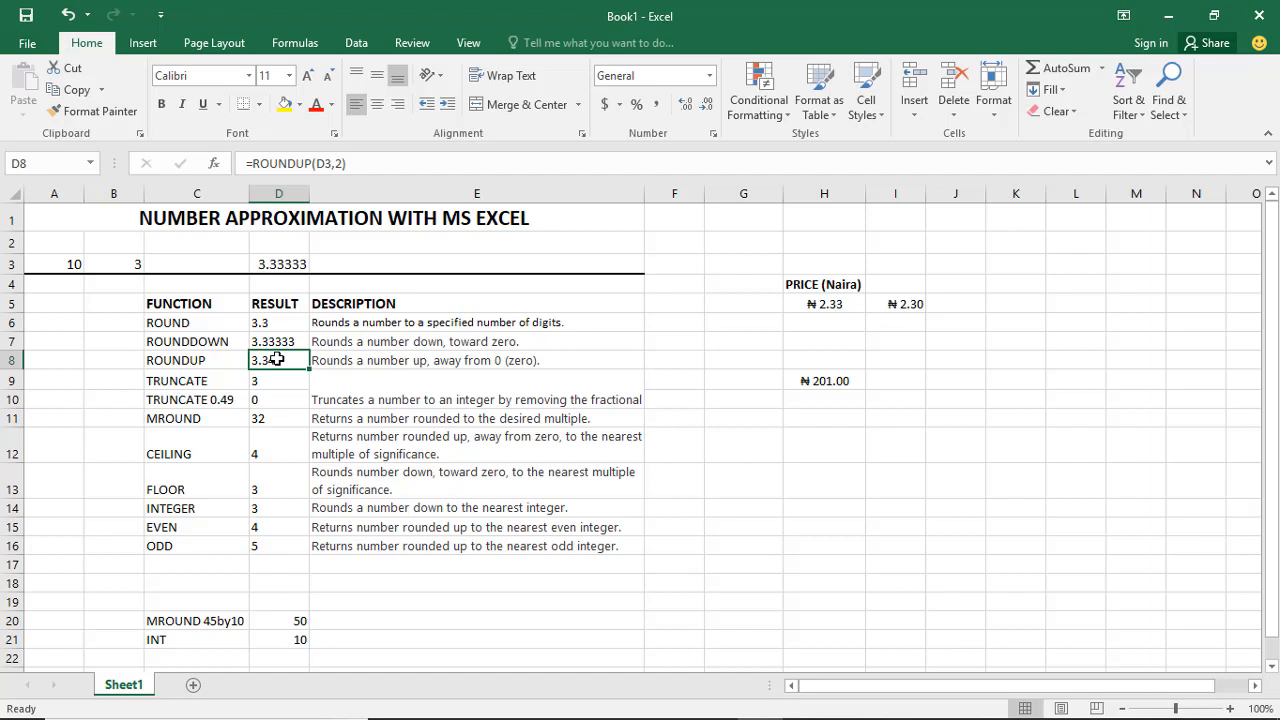
pyautogui.click(265, 381)
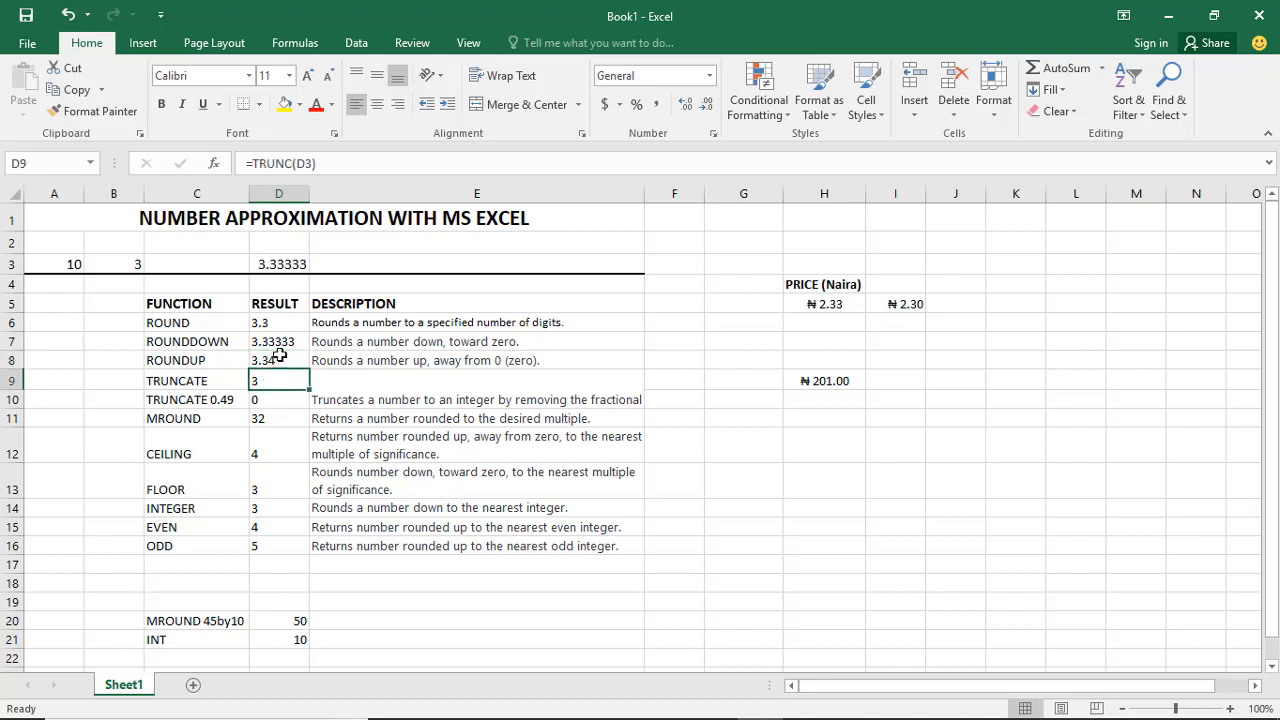
pyautogui.click(280, 355)
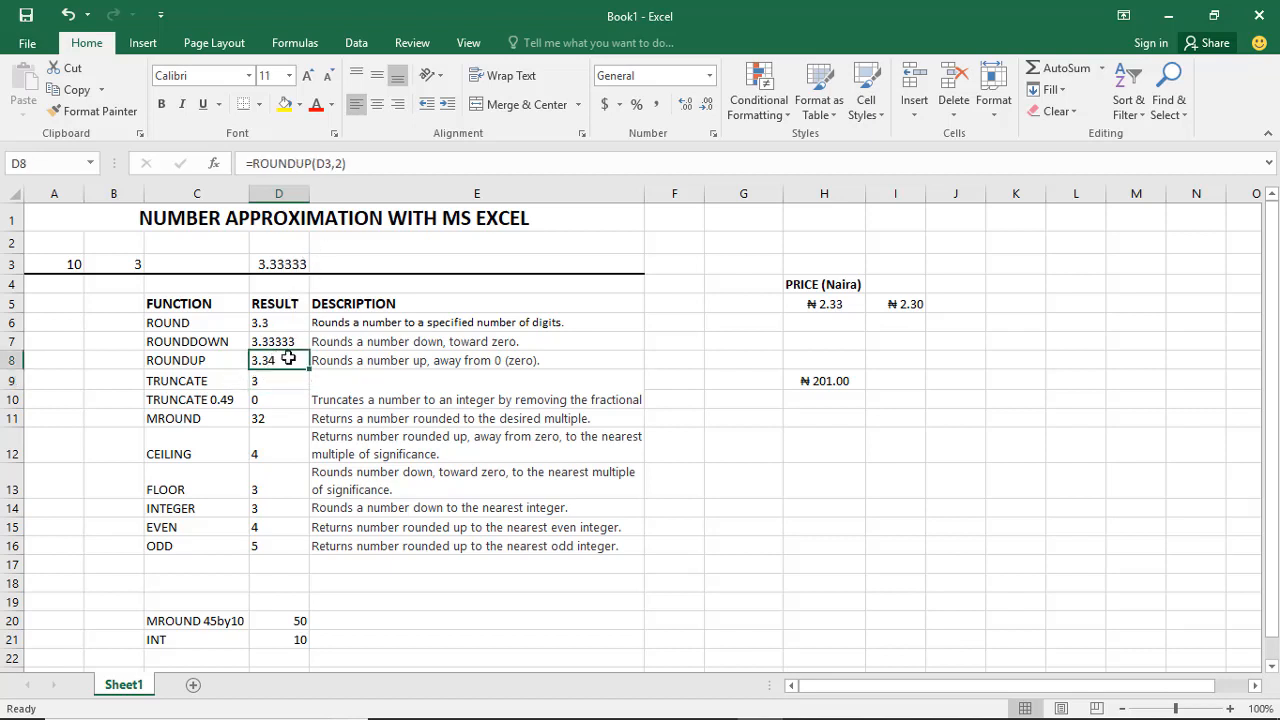
pyautogui.click(339, 163)
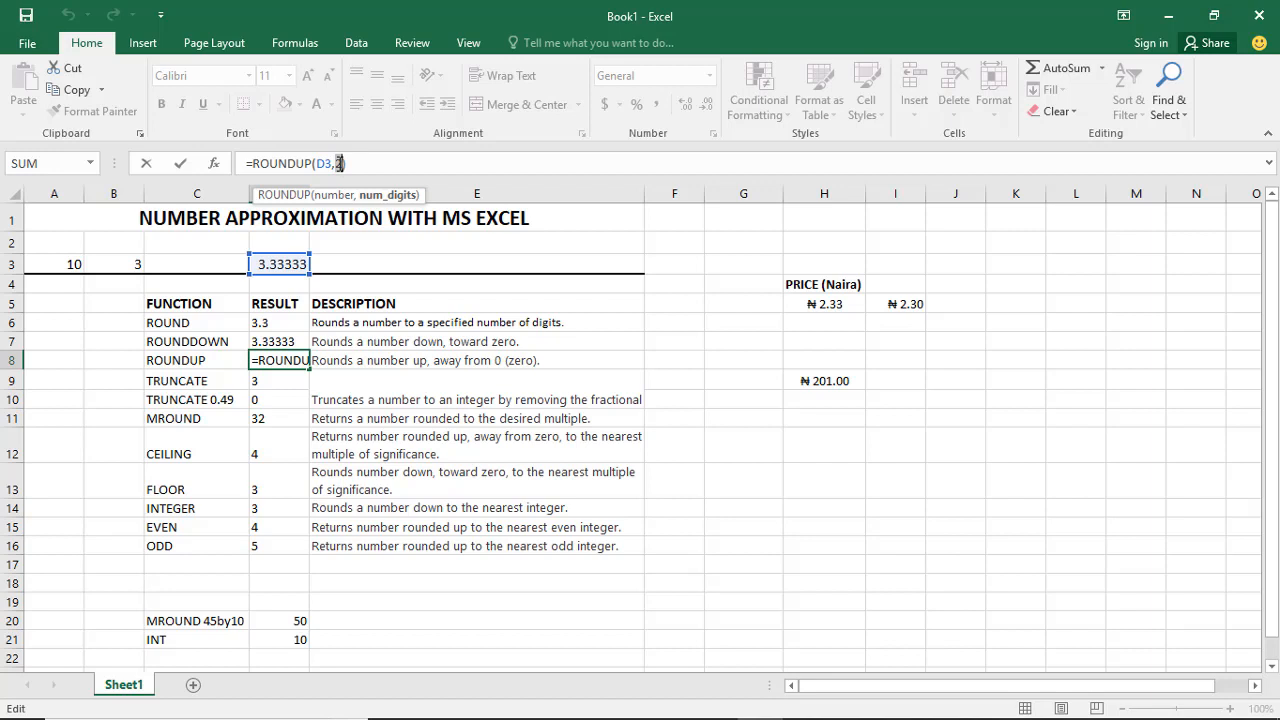
pyautogui.press('BackSpace')
pyautogui.write('3')
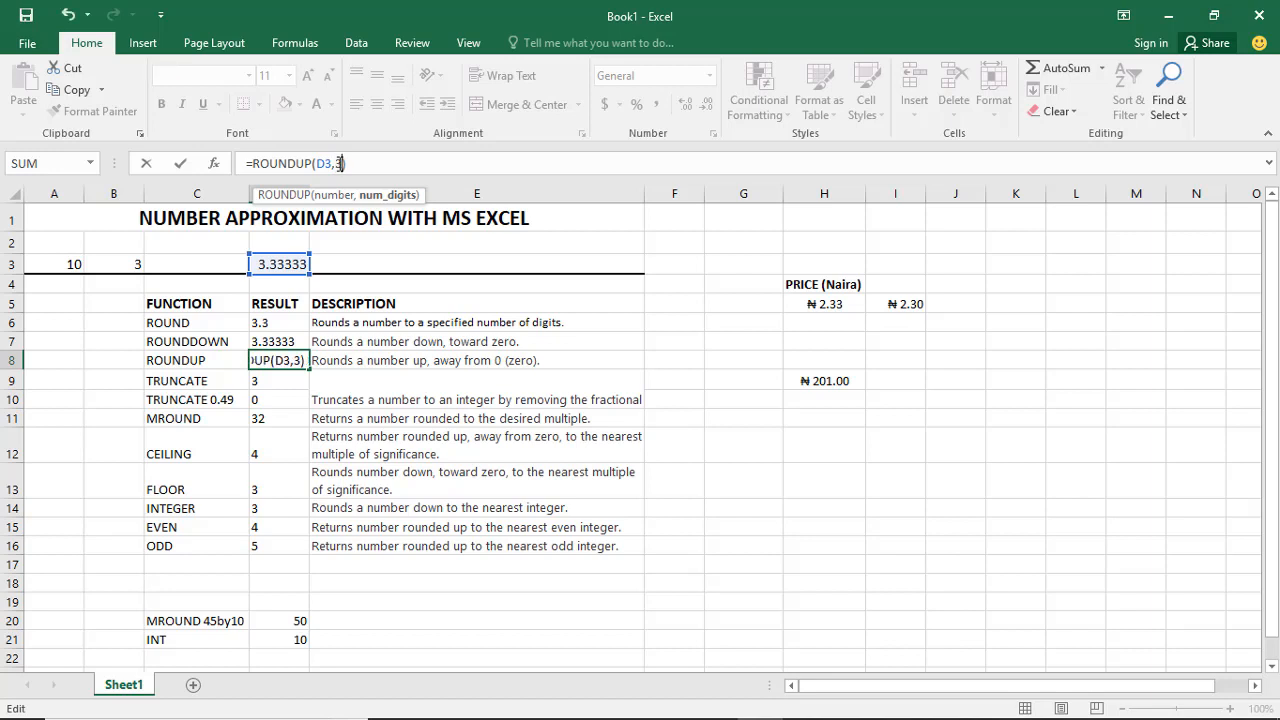
pyautogui.press('Return')
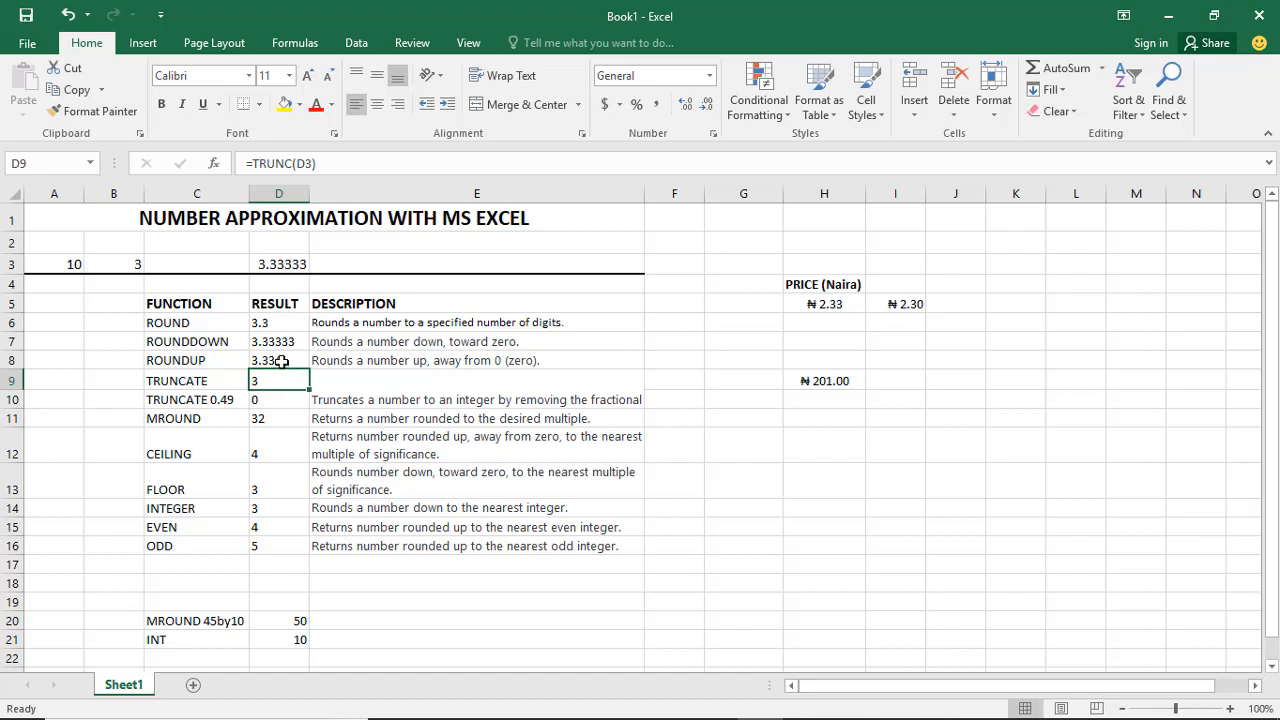
# Change the number of digits in the D8 ROUNDUP formula to 2
pyautogui.click(296, 264)
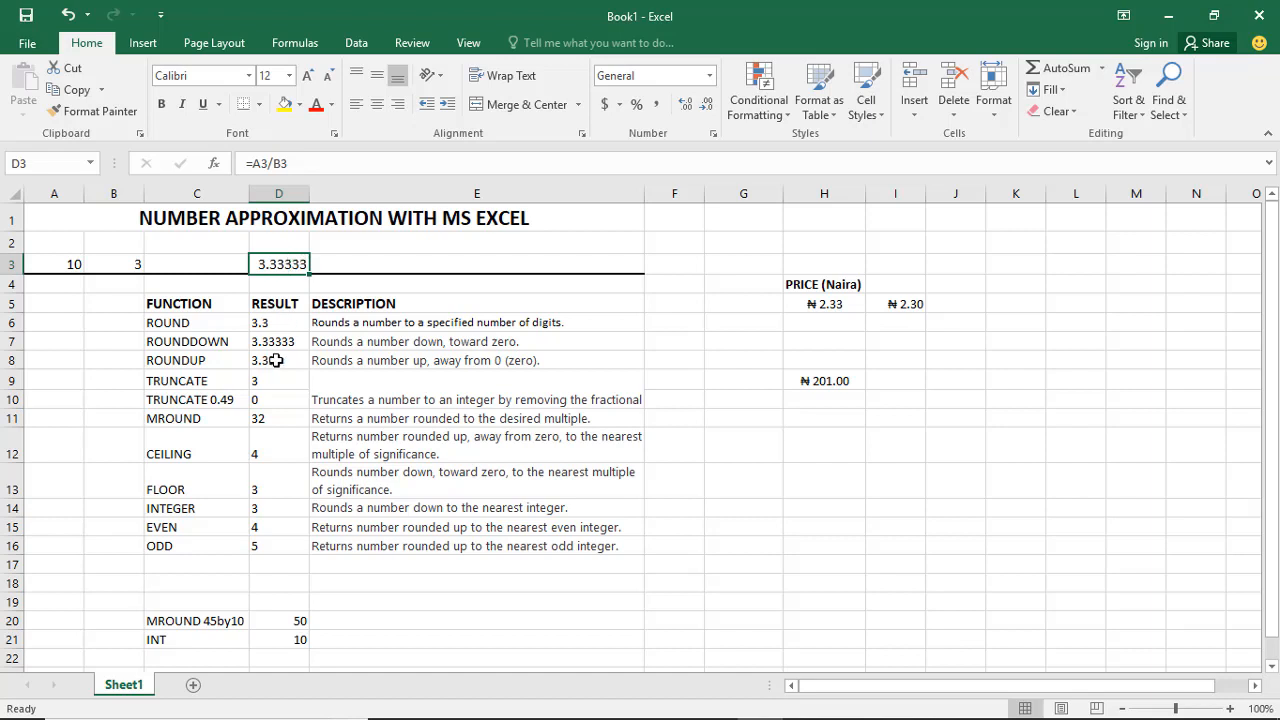
pyautogui.click(282, 323)
pyautogui.click(286, 362)
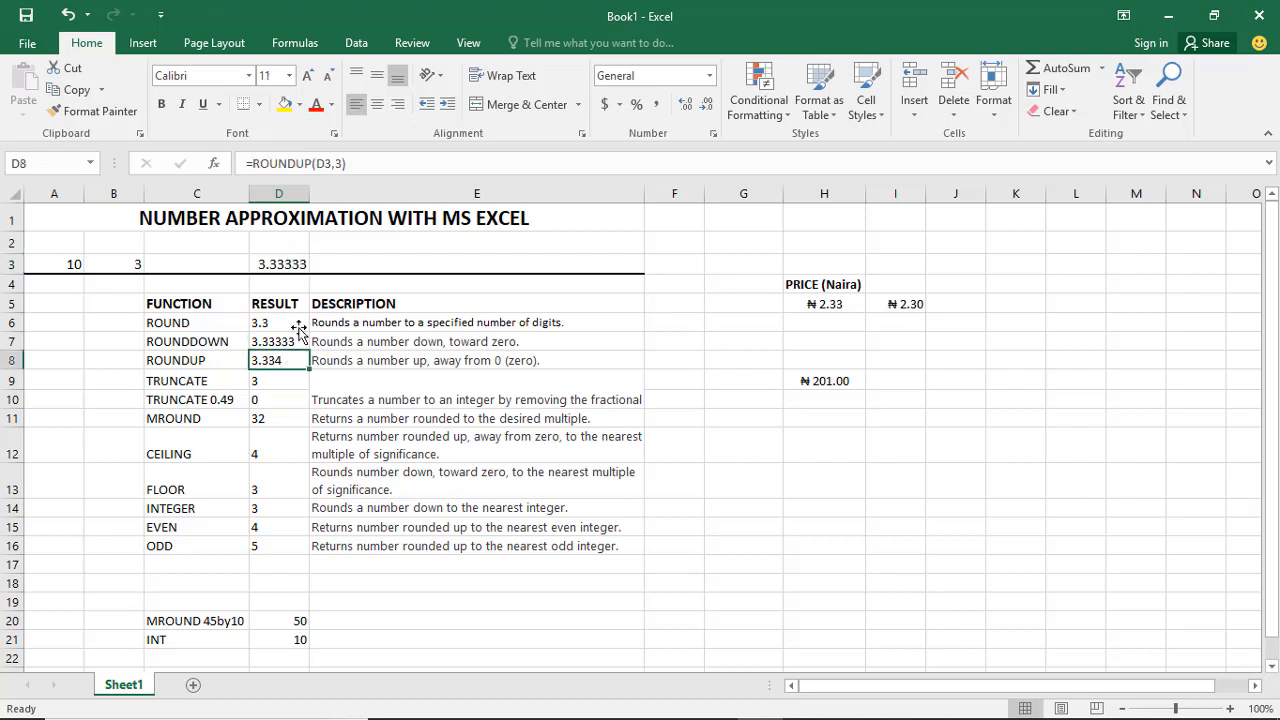
pyautogui.click(338, 165)
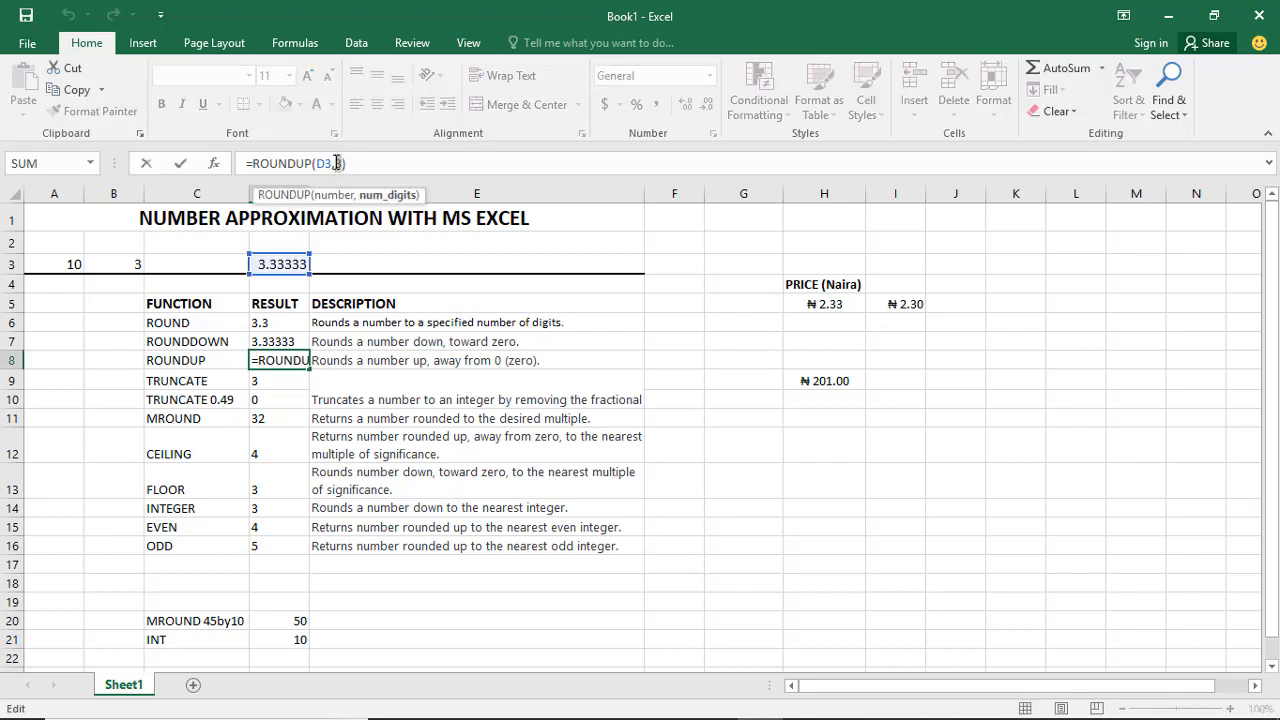
pyautogui.press('BackSpace')
pyautogui.write('2')
pyautogui.press('Return')
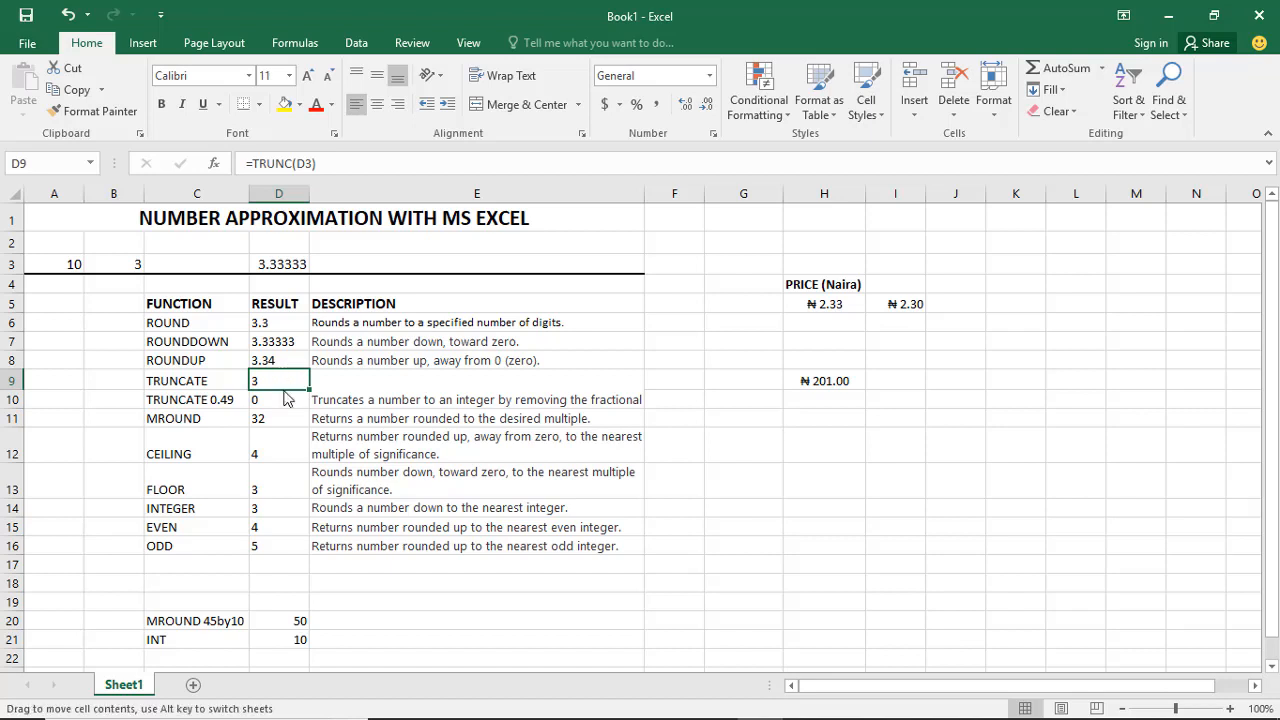
# Examine the formulas behind the TRUNCATE and TRUNCATE 0.49 results and compare them with the ROUND and ROUNDDOWN formulas
pyautogui.click(257, 417)
pyautogui.click(183, 399)
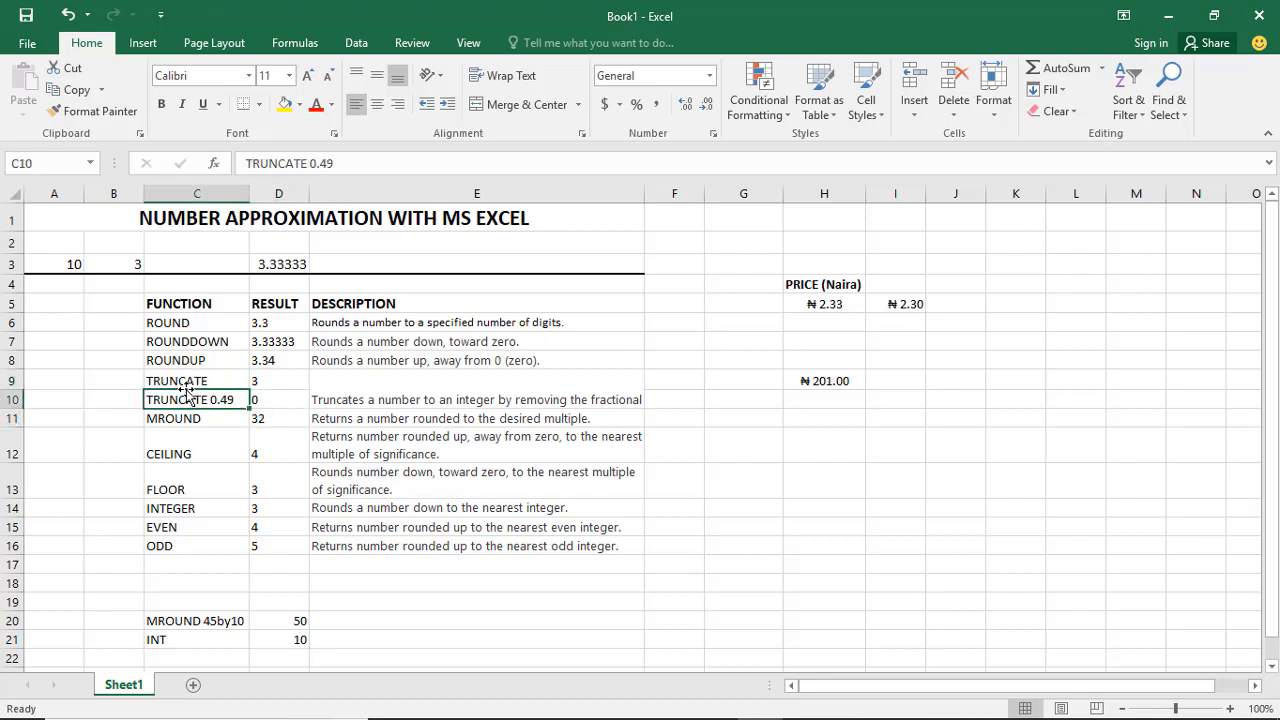
pyautogui.click(190, 380)
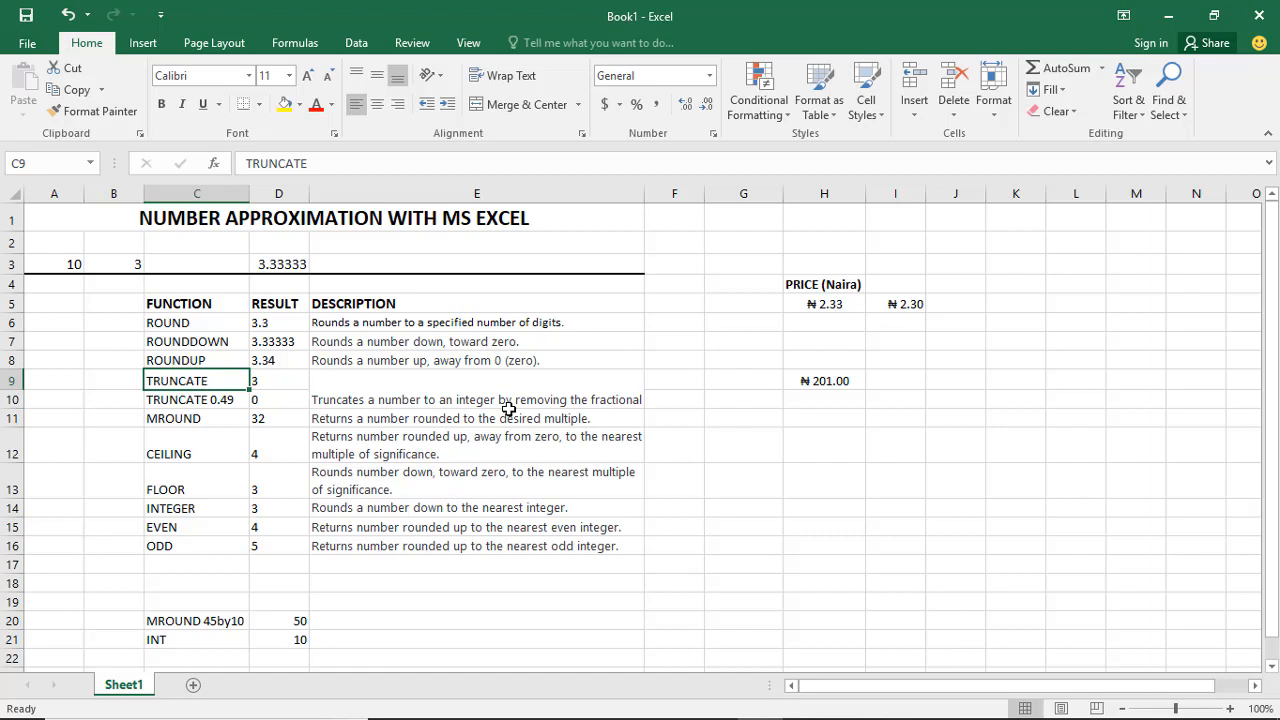
pyautogui.click(277, 376)
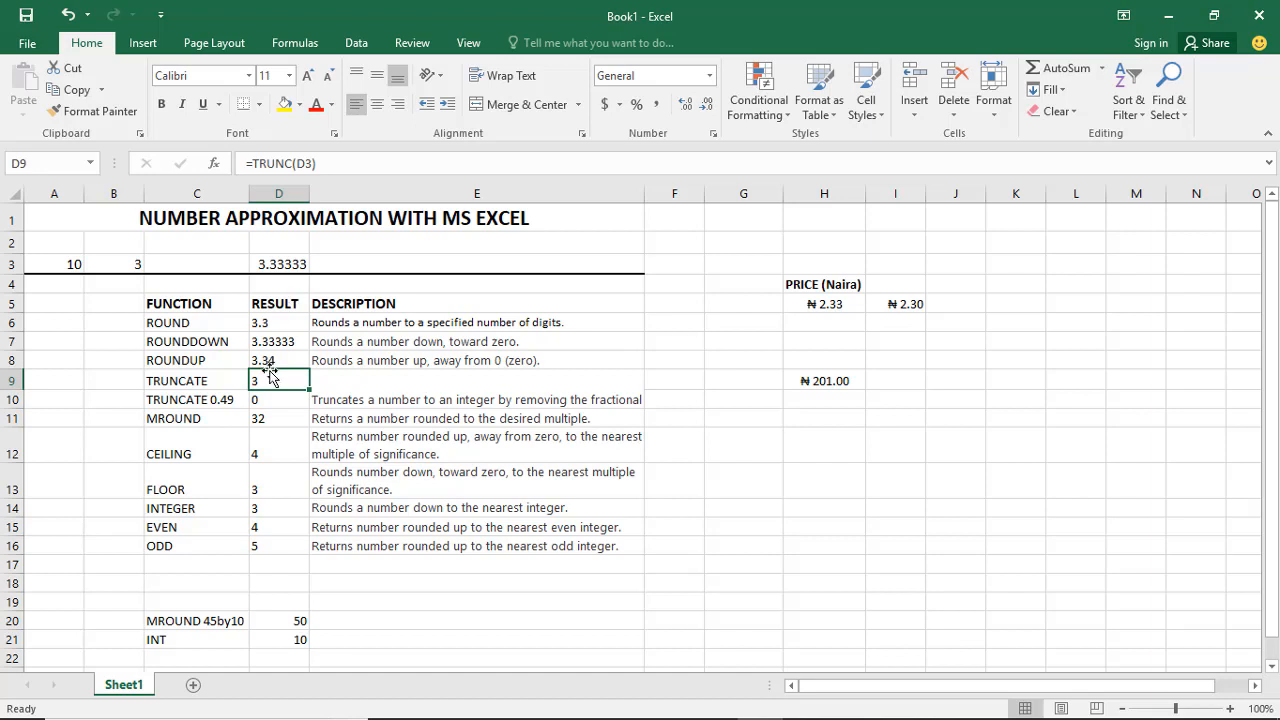
pyautogui.click(226, 408)
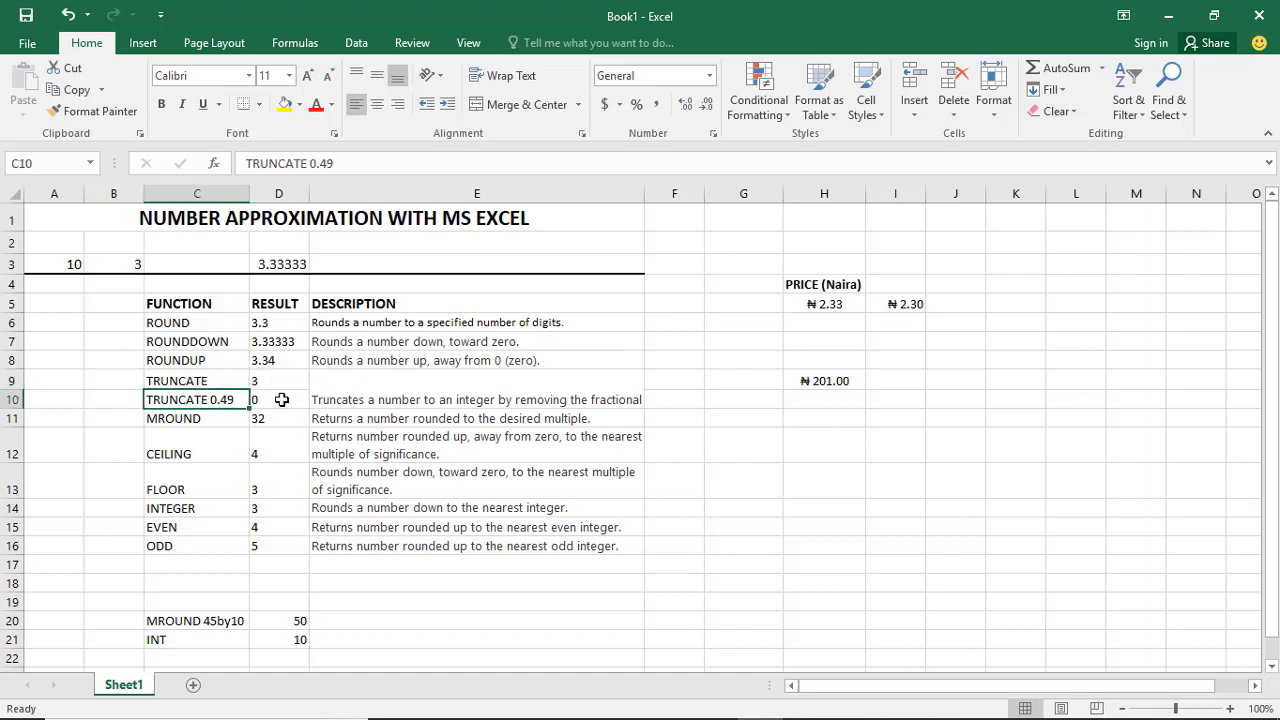
pyautogui.click(278, 401)
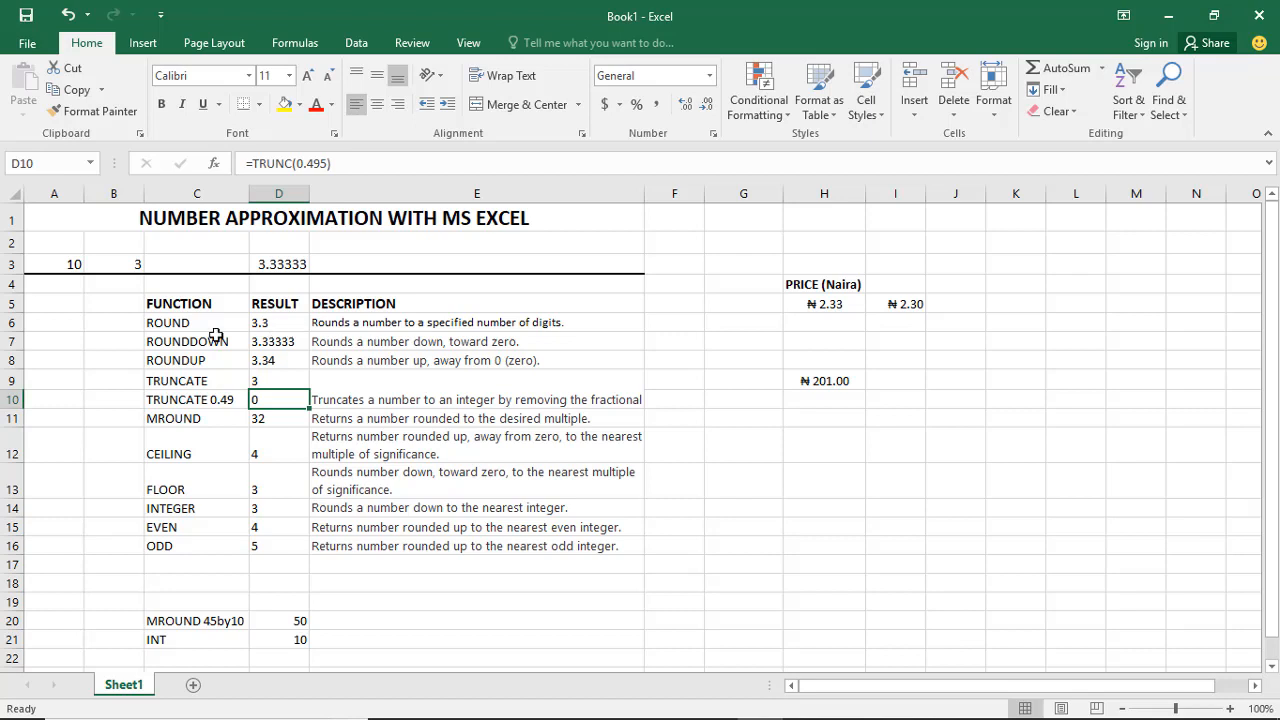
pyautogui.click(275, 322)
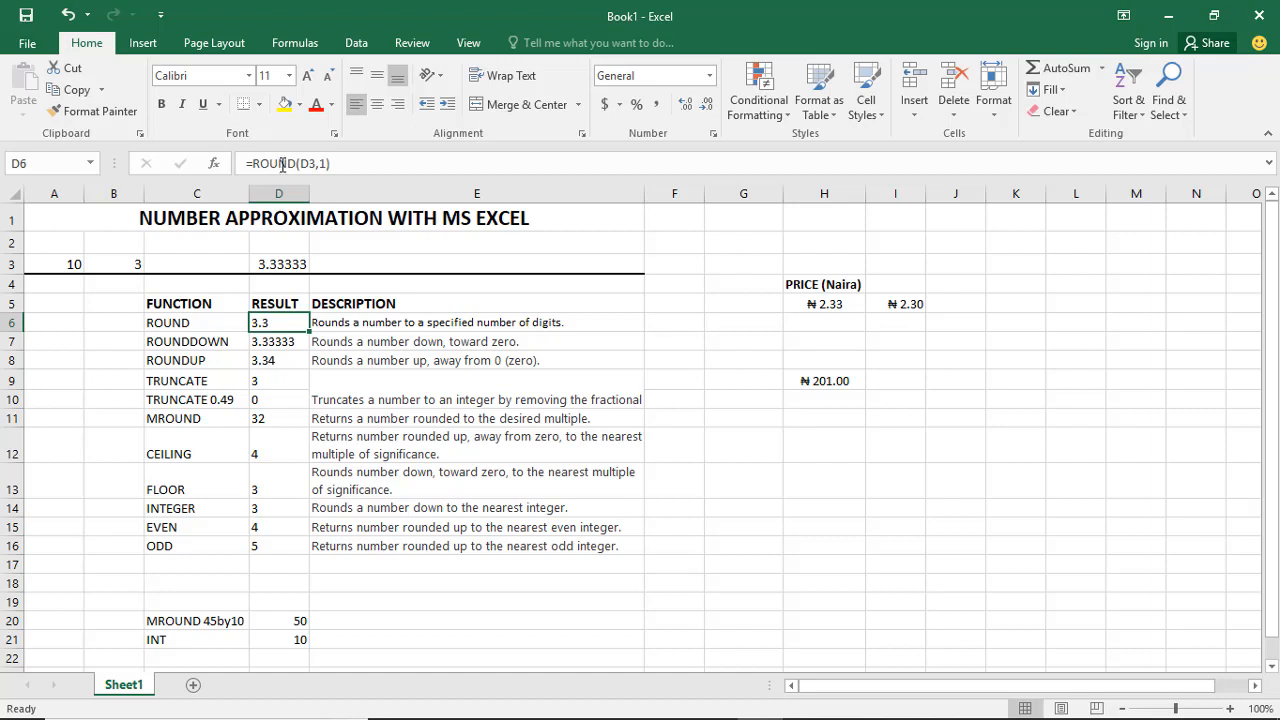
pyautogui.click(286, 340)
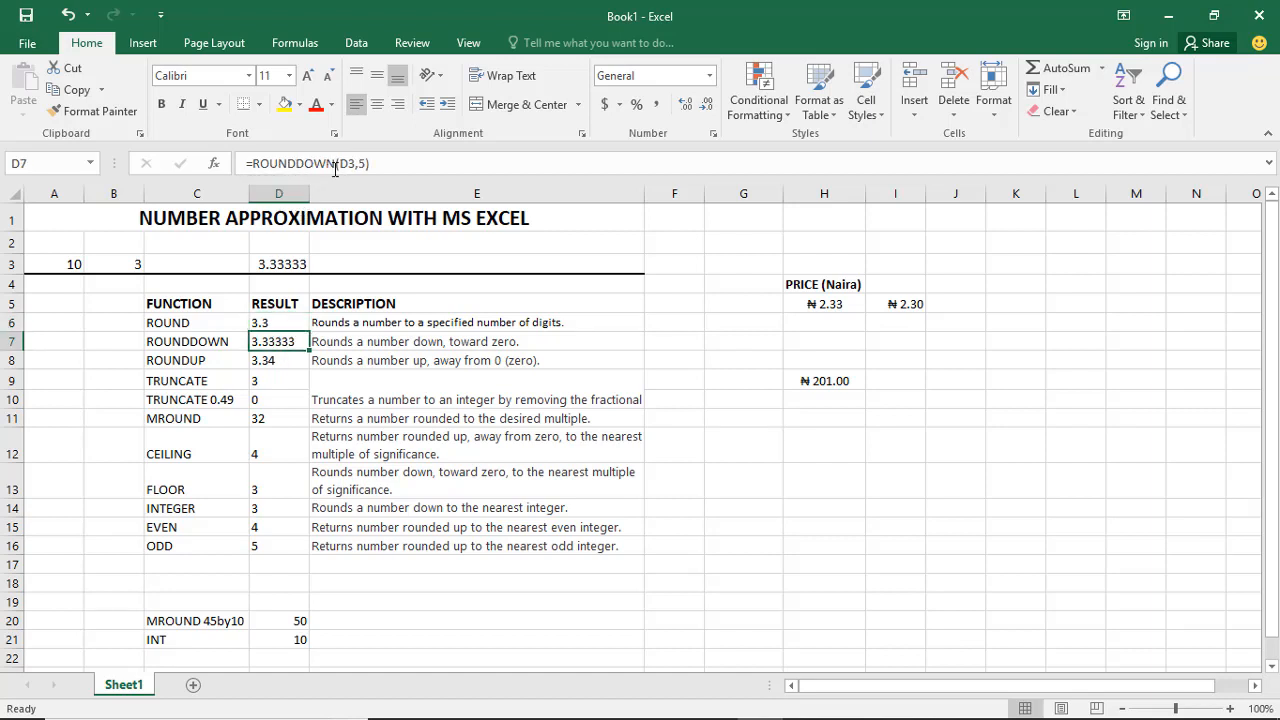
# Examine the formulas behind the ROUNDUP, TRUNCATE, MROUND and CEILING results, including the MROUND arguments and description
pyautogui.click(281, 366)
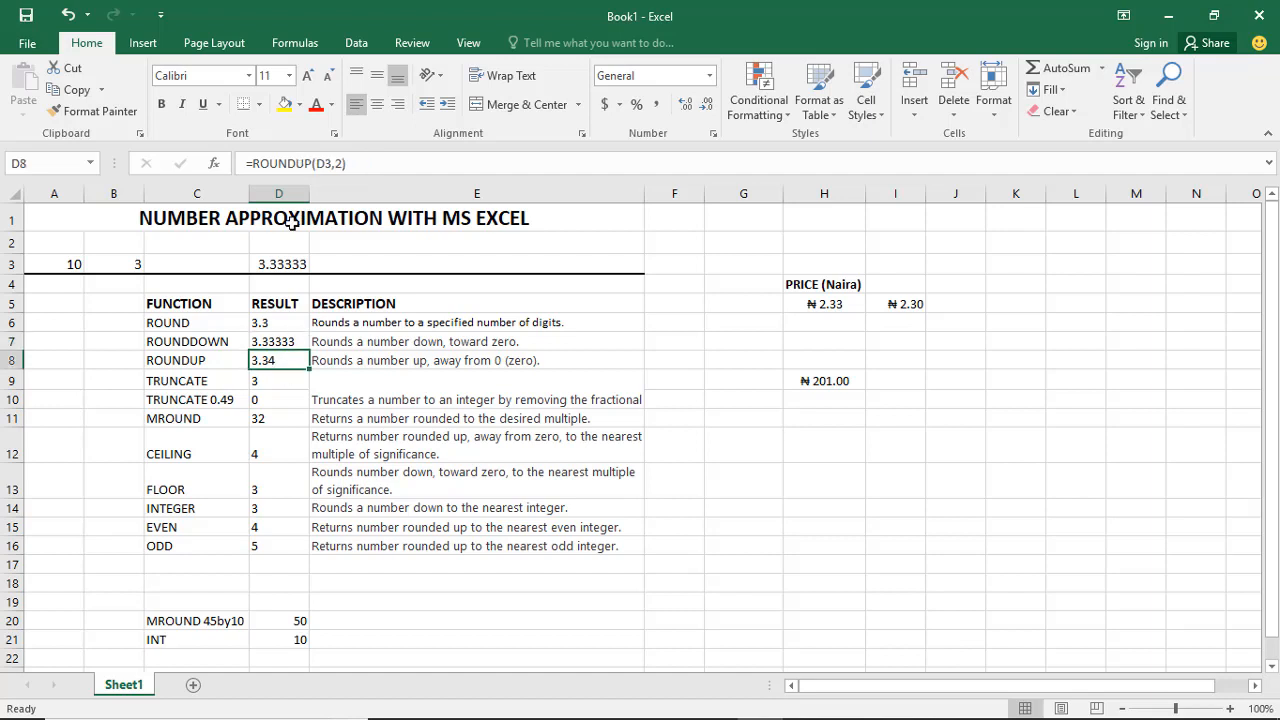
pyautogui.click(267, 384)
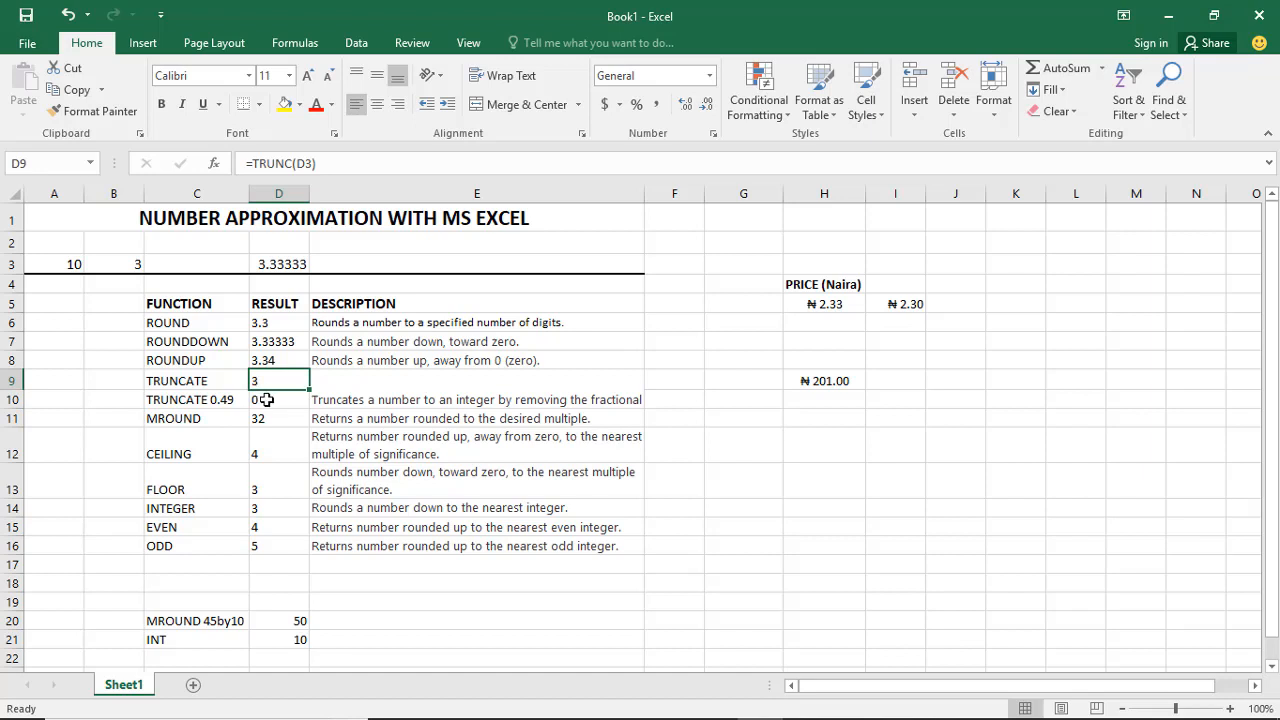
pyautogui.click(264, 426)
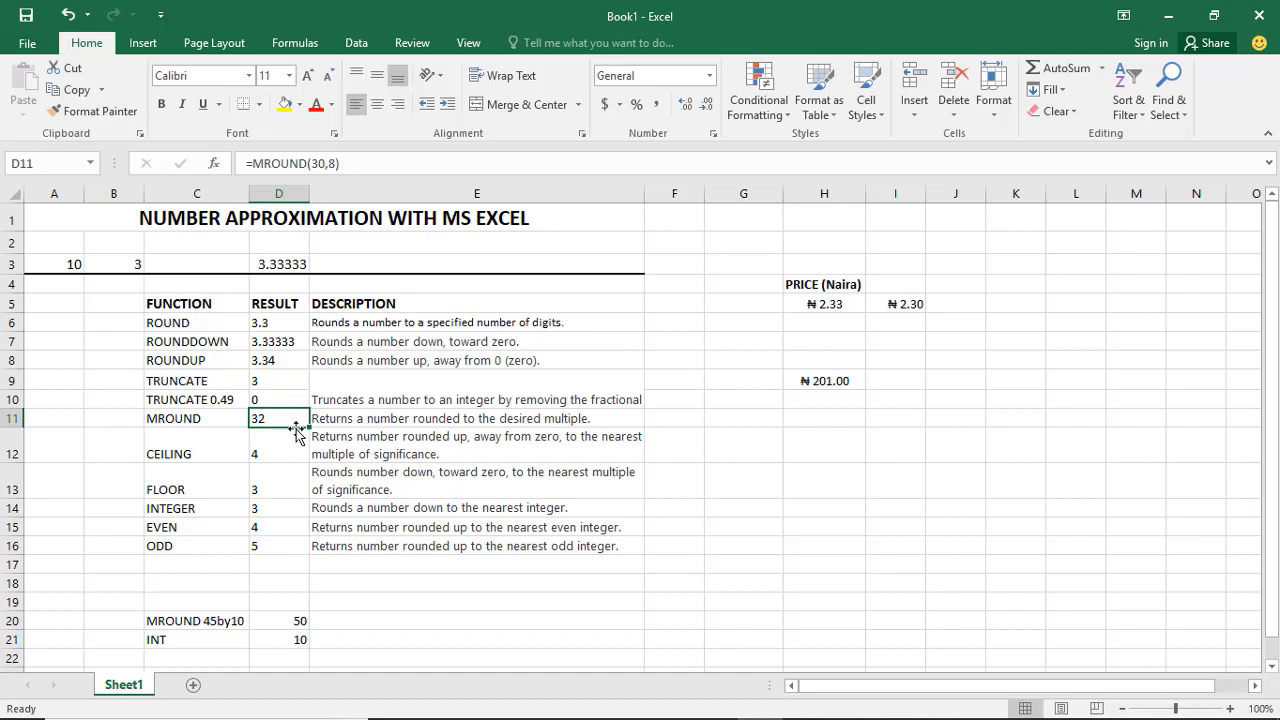
pyautogui.click(316, 162)
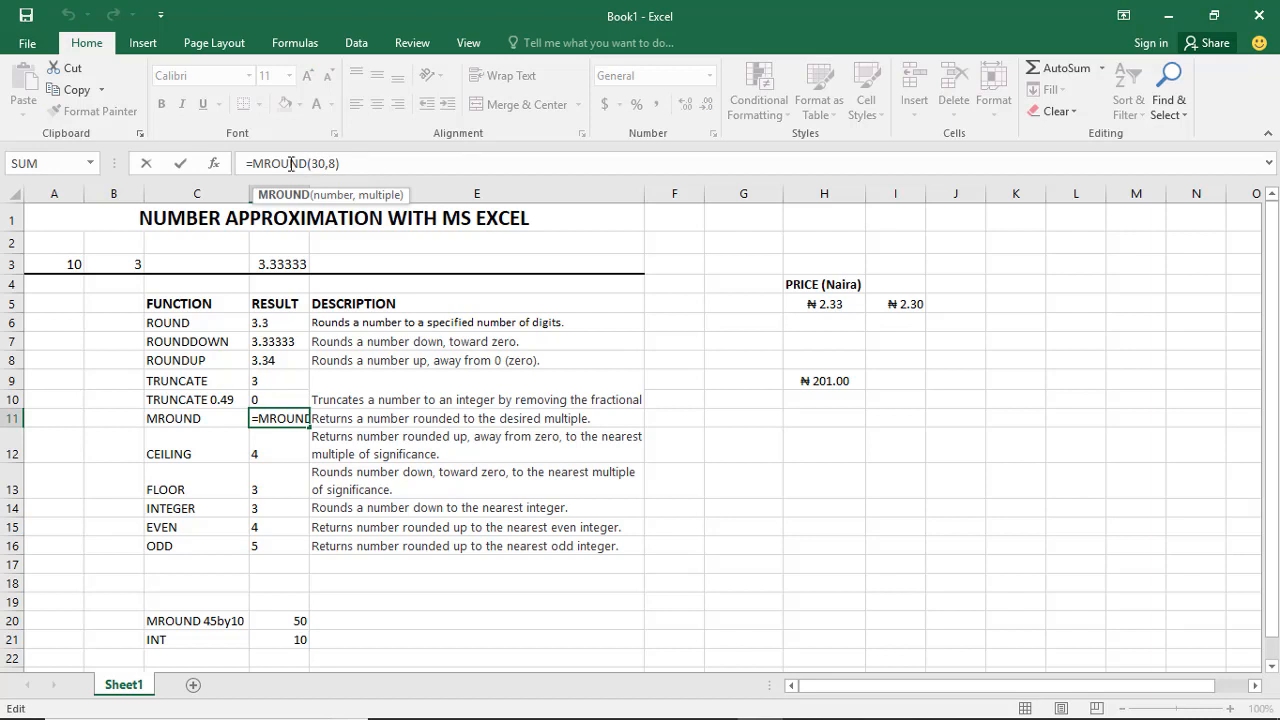
pyautogui.press('BackSpace')
pyautogui.write('3')
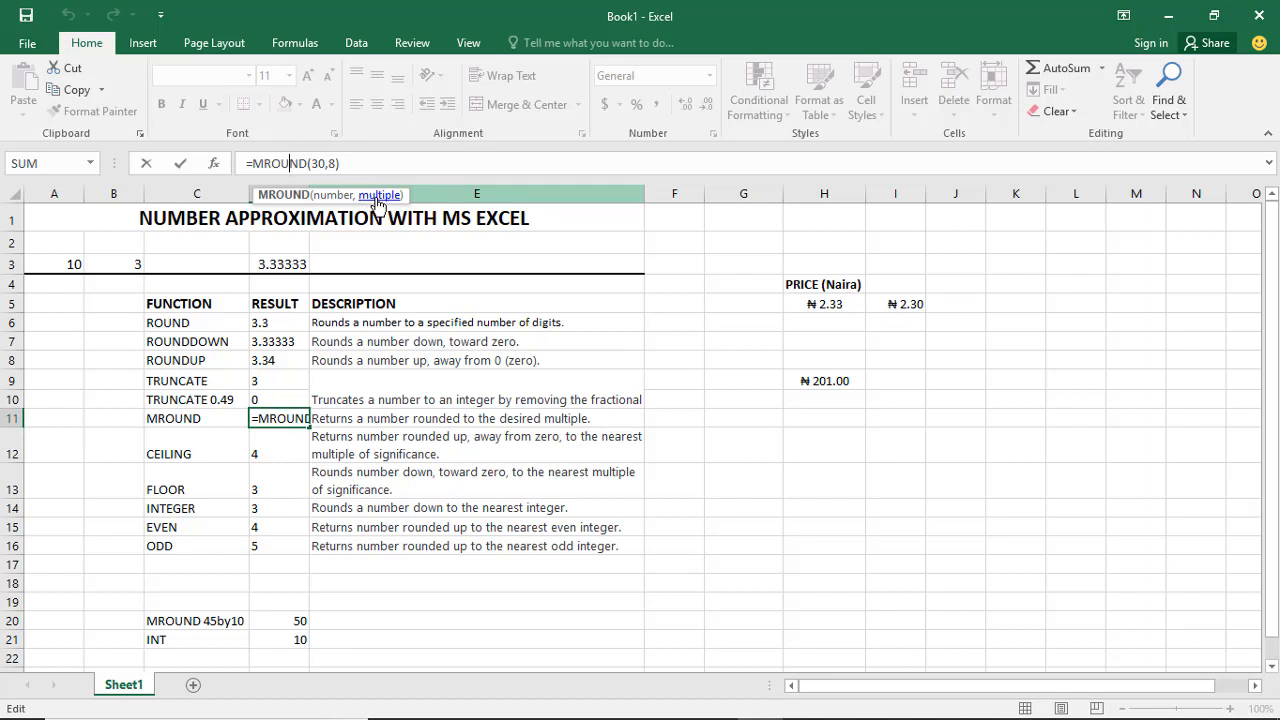
pyautogui.click(366, 420)
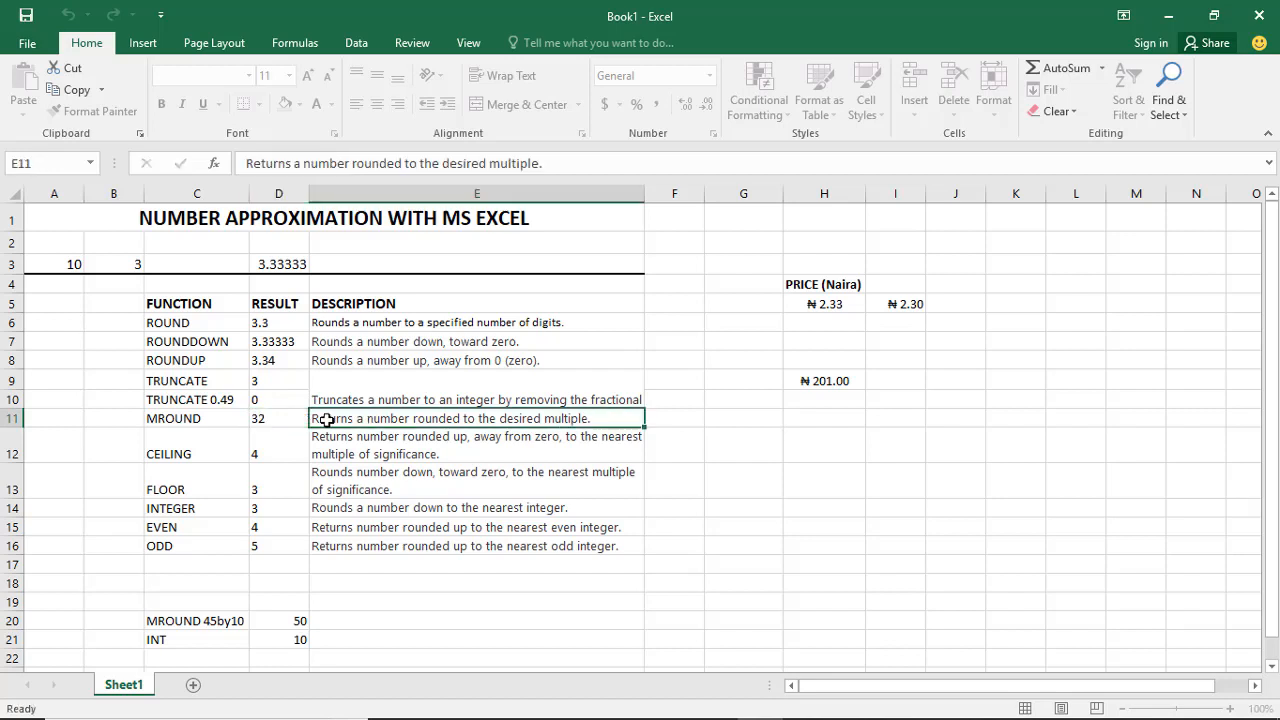
pyautogui.click(268, 419)
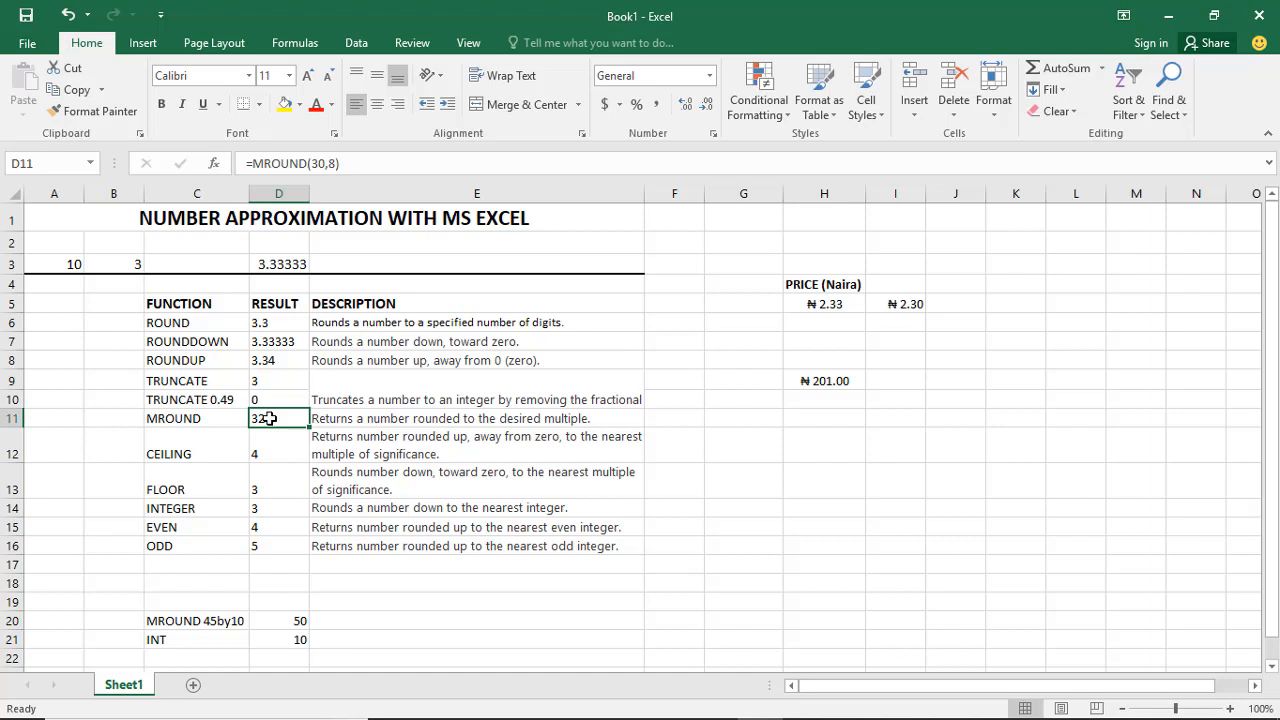
pyautogui.click(266, 454)
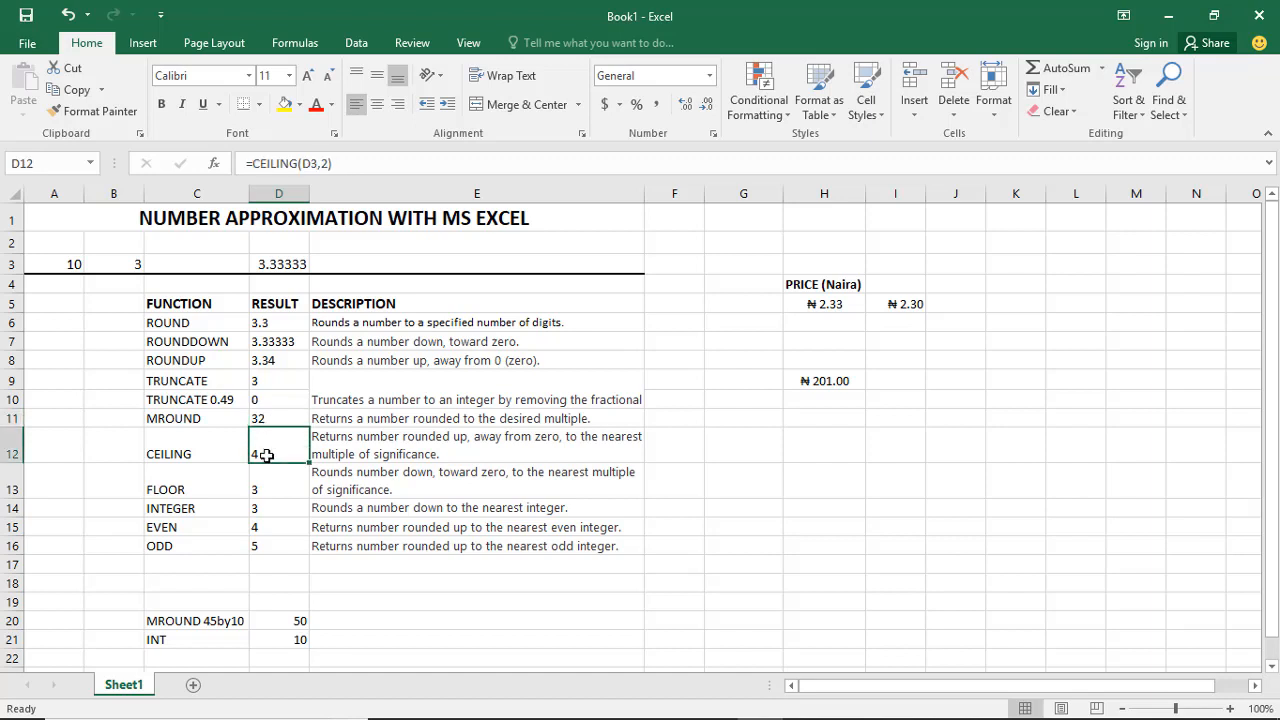
# Change the multiple in the MROUND result formula in D11 to 2
pyautogui.click(276, 418)
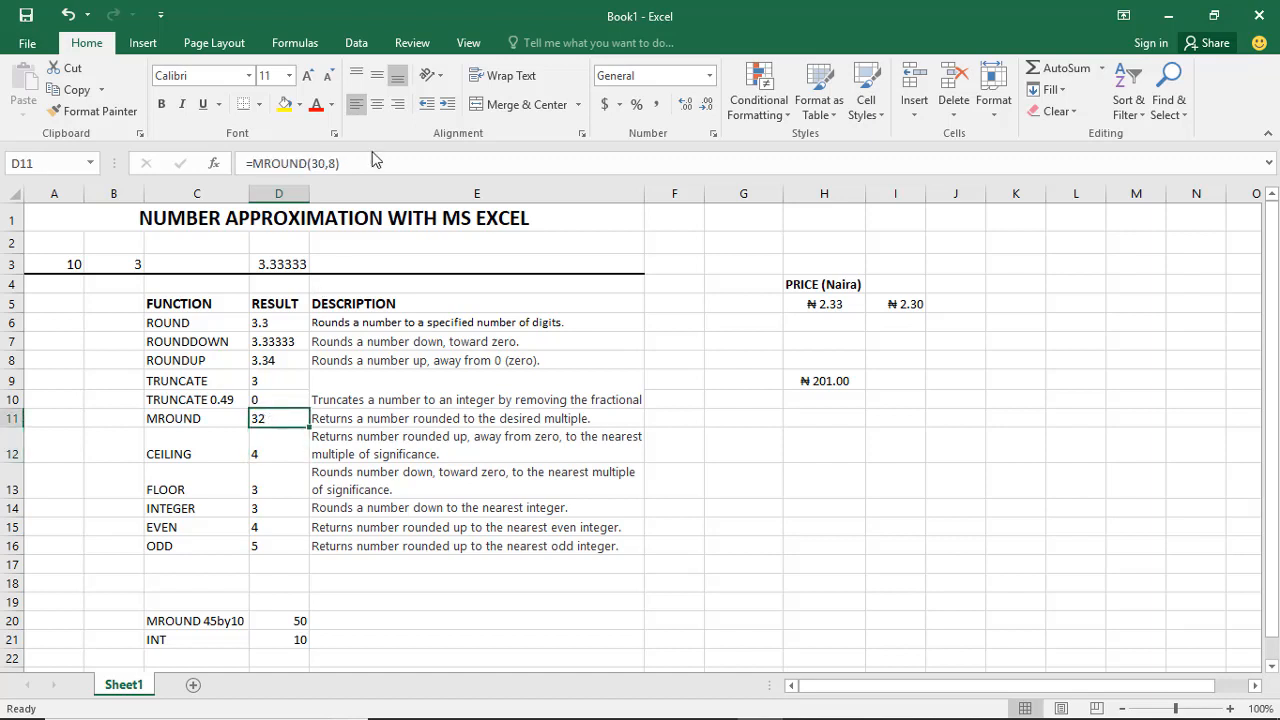
pyautogui.click(335, 162)
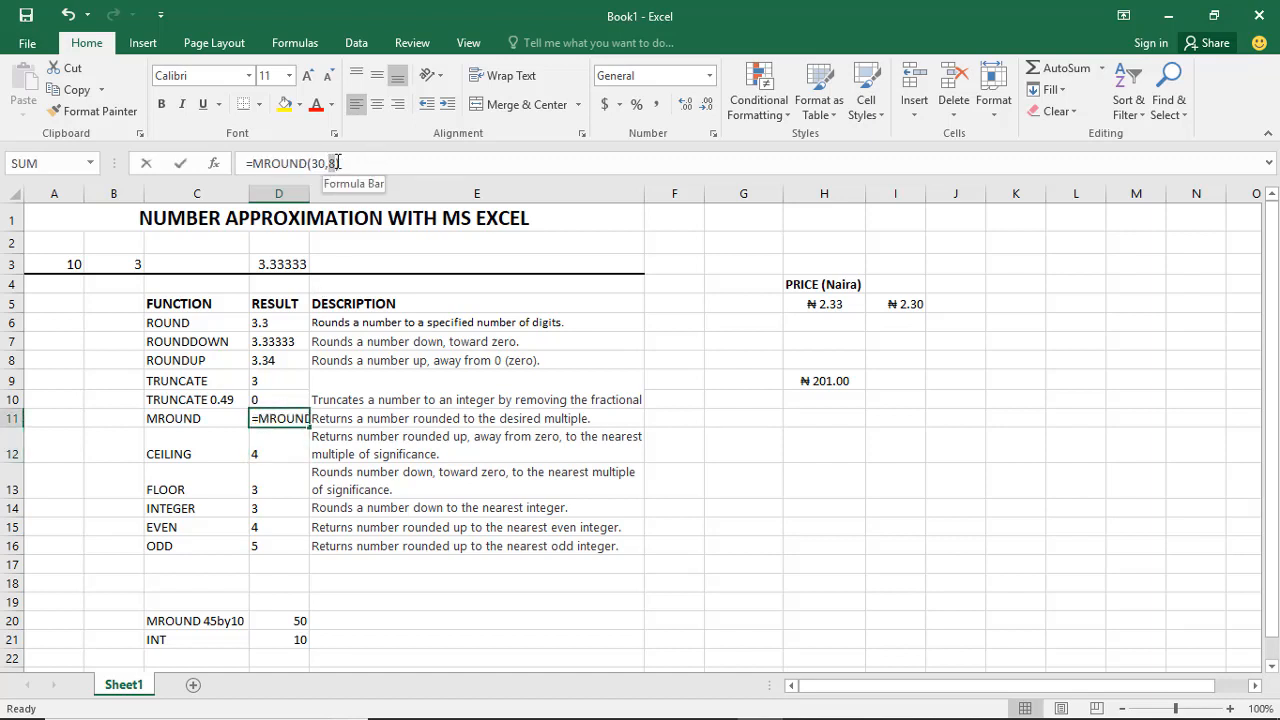
pyautogui.press('BackSpace')
pyautogui.write('2')
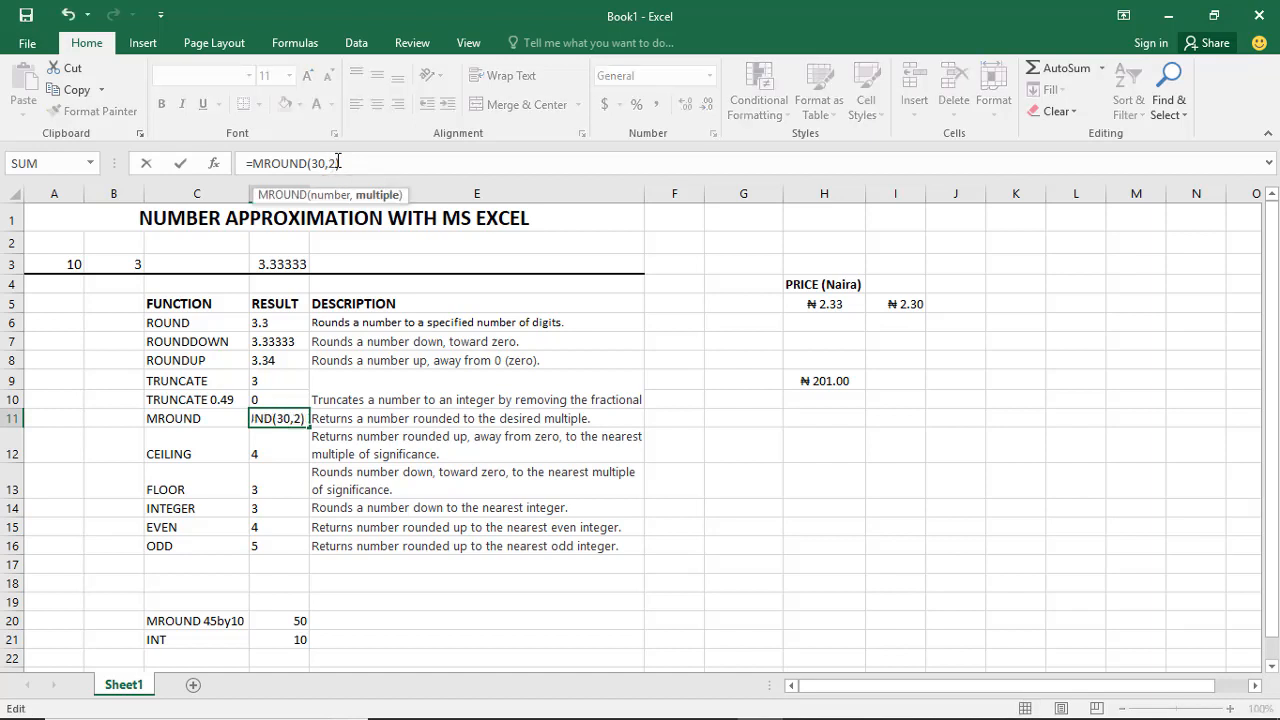
pyautogui.press('Return')
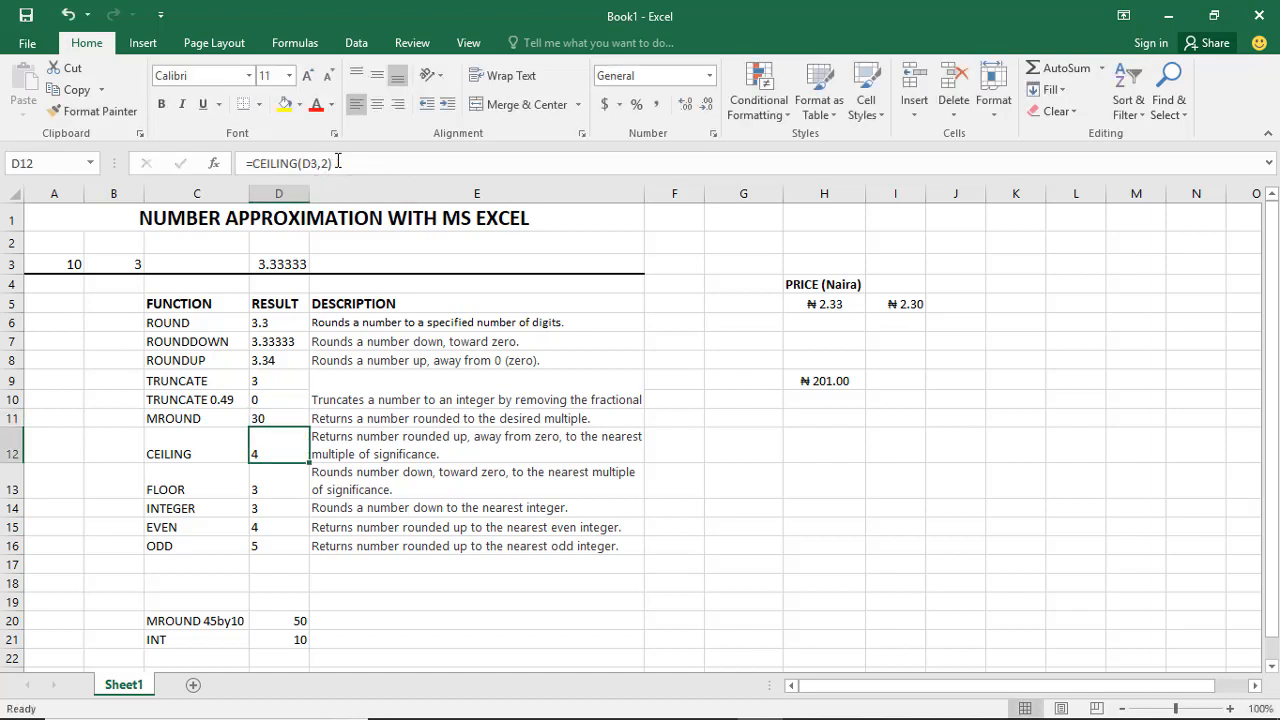
# Set the multiple in the D11 MROUND formula to 3
pyautogui.click(278, 419)
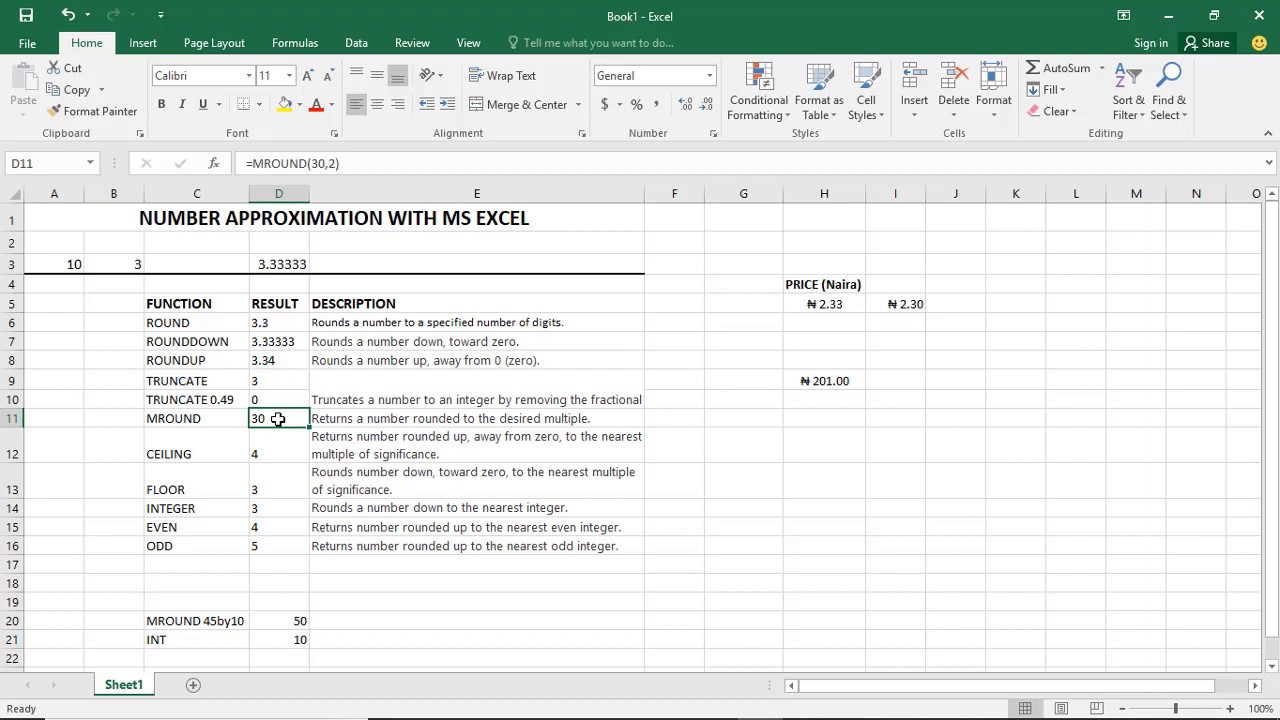
pyautogui.click(335, 163)
pyautogui.press('BackSpace')
pyautogui.write('3')
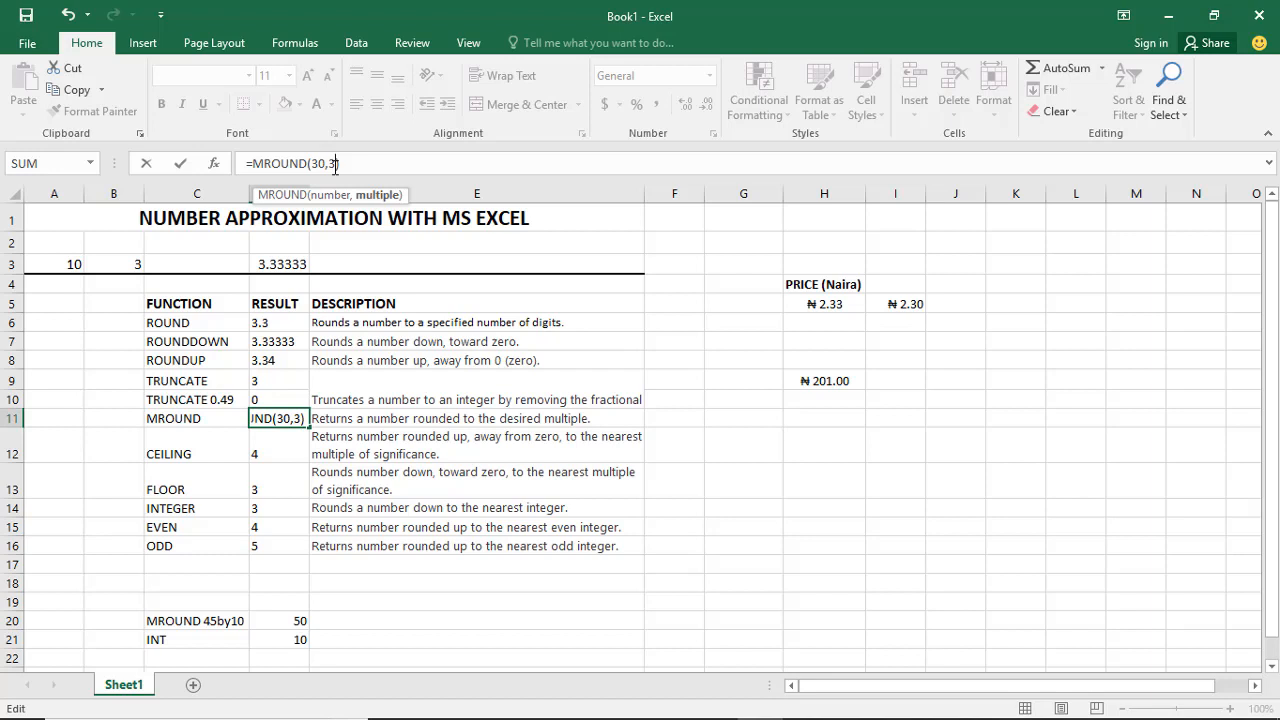
pyautogui.press('Return')
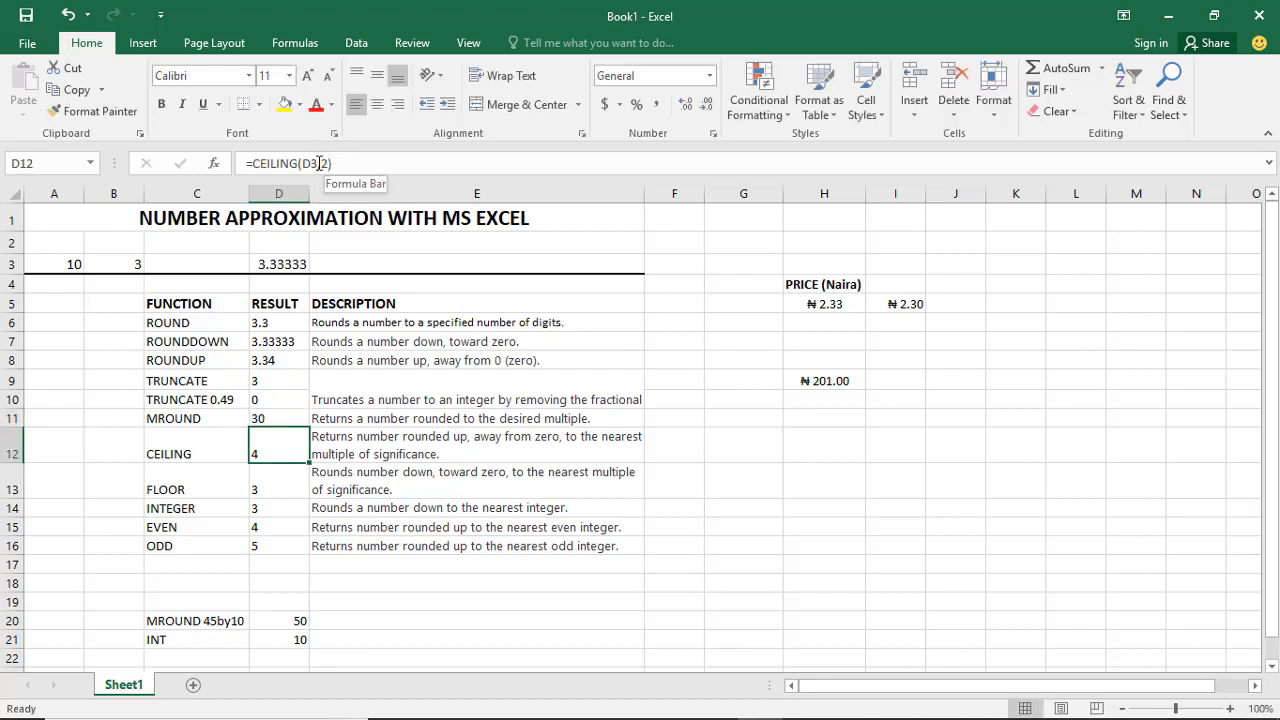
pyautogui.click(325, 163)
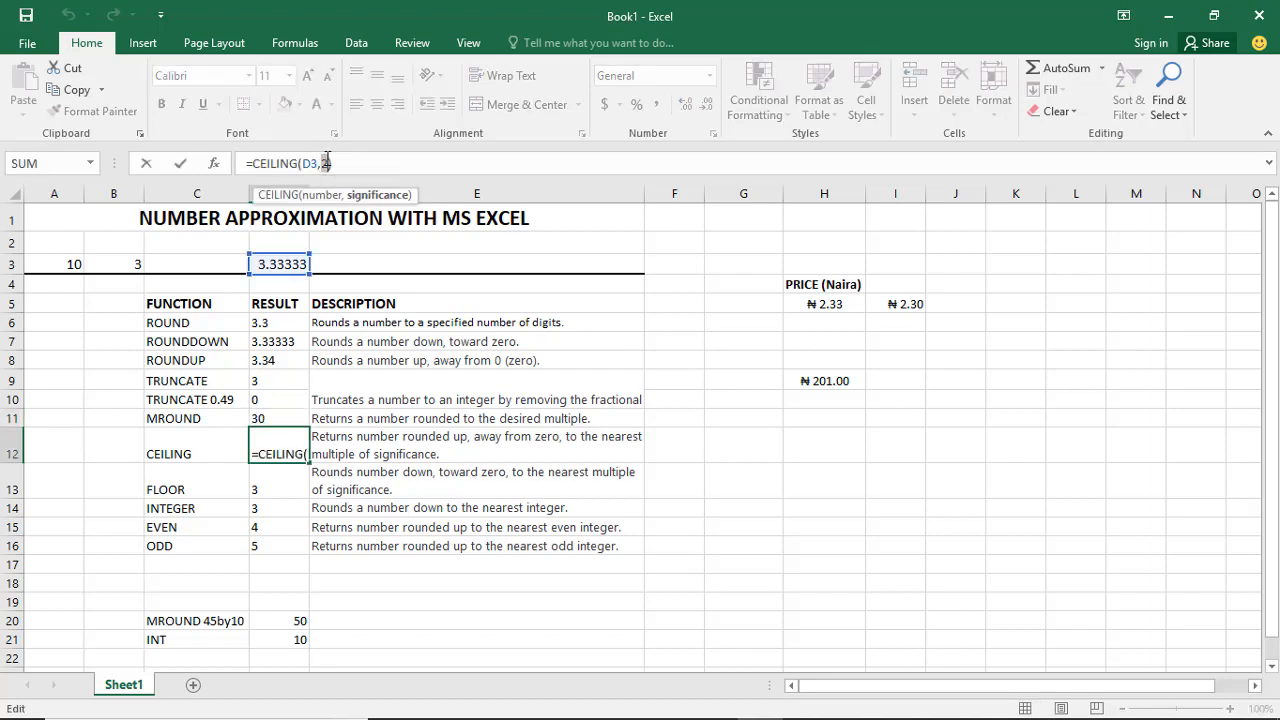
pyautogui.write(')')
pyautogui.press('Return')
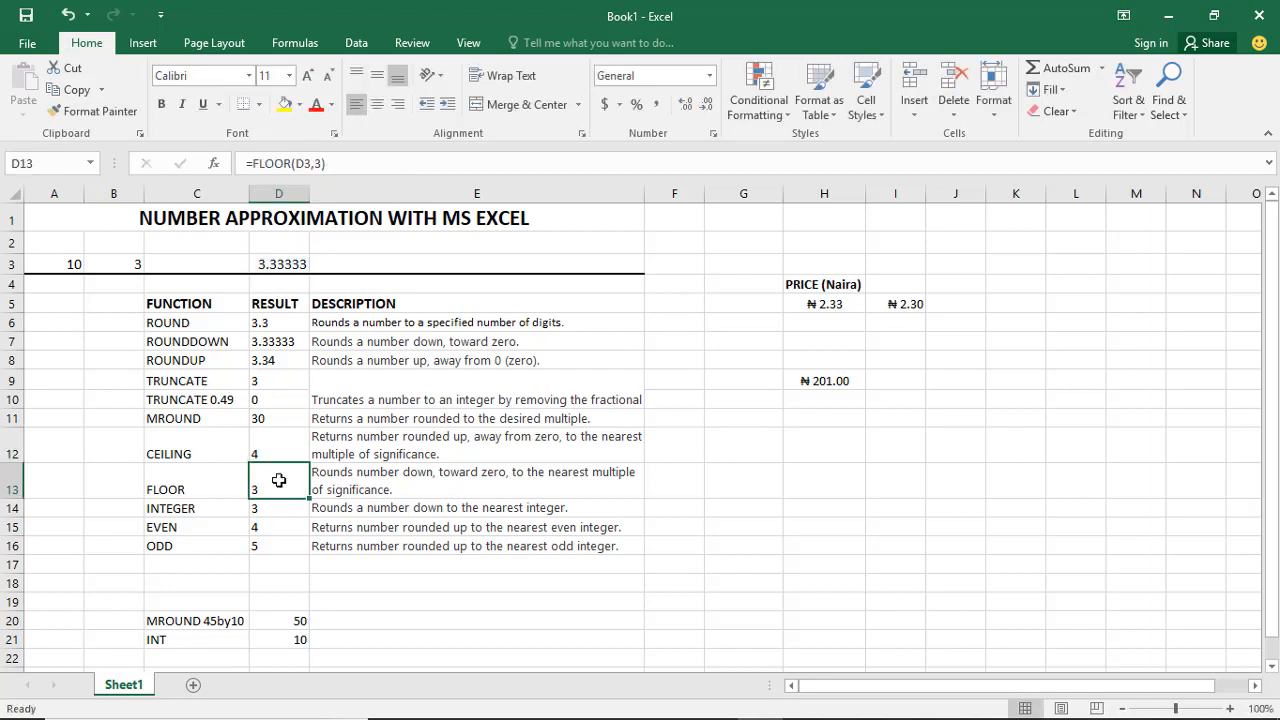
# Change the multiple in the D11 MROUND formula to 4
pyautogui.click(278, 418)
pyautogui.click(333, 163)
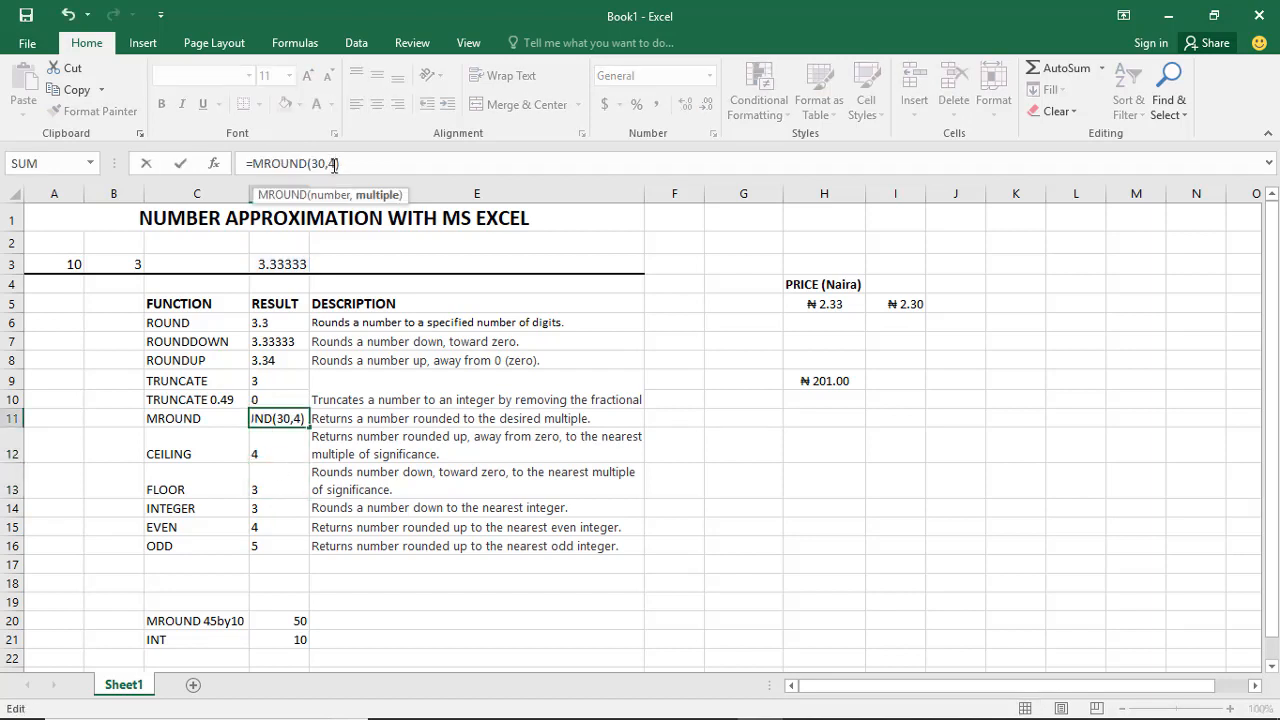
pyautogui.press('Return')
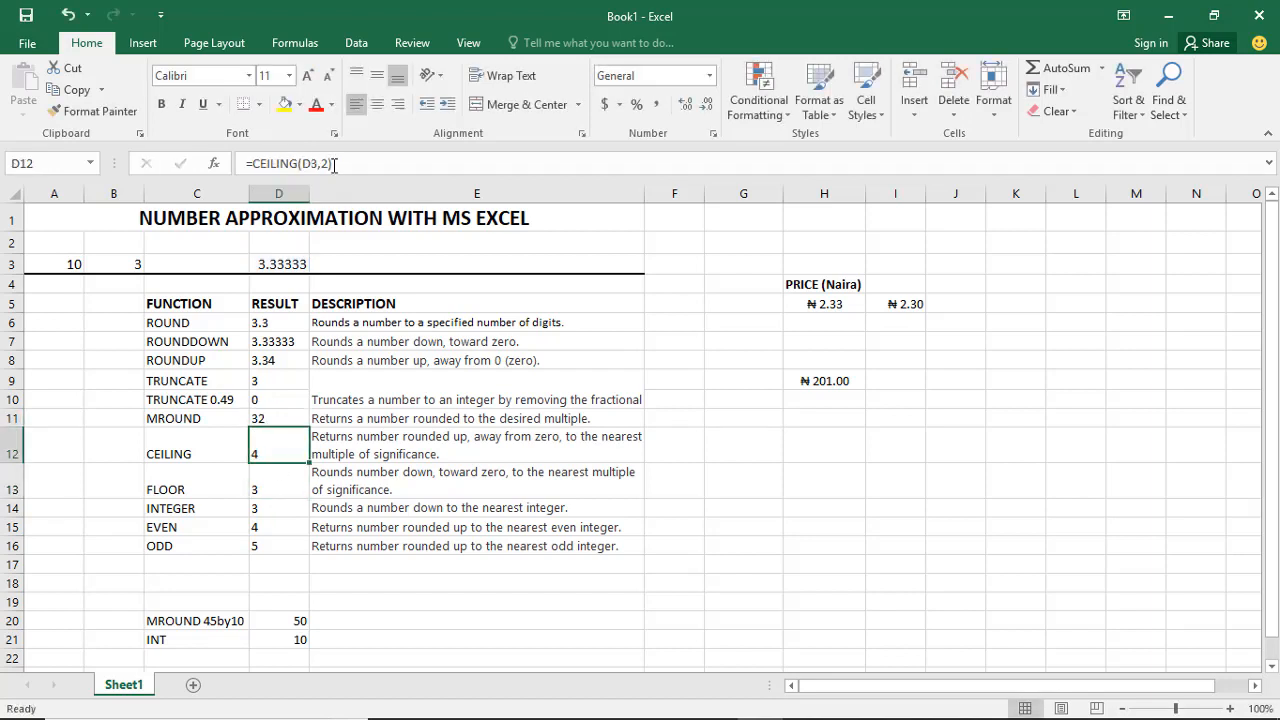
# Set the multiple in the D11 MROUND formula to 7
pyautogui.click(266, 418)
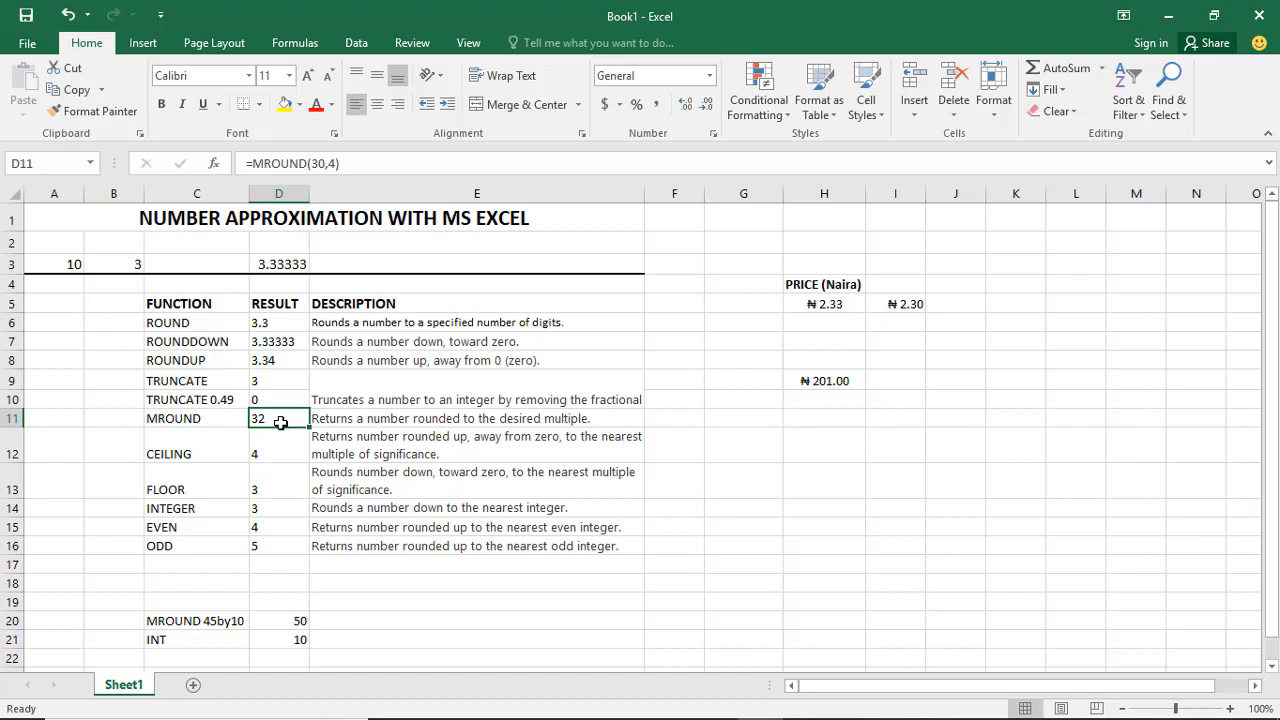
pyautogui.click(333, 163)
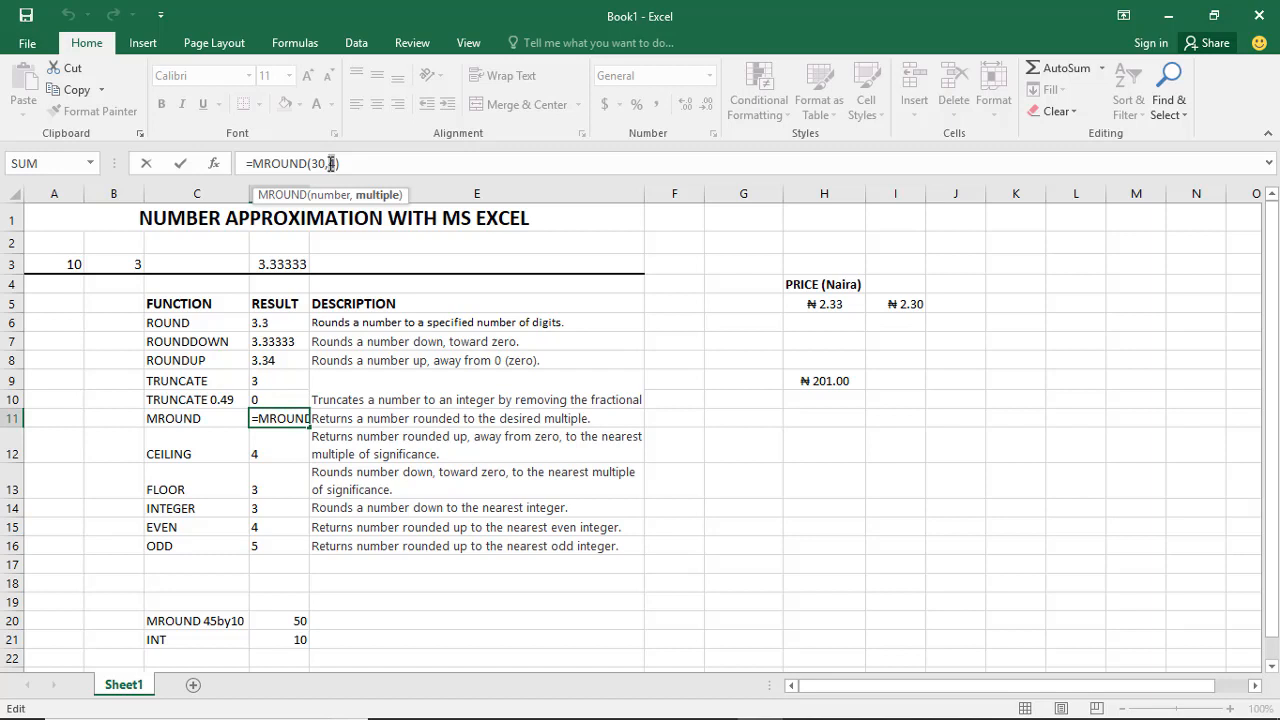
pyautogui.write('7')
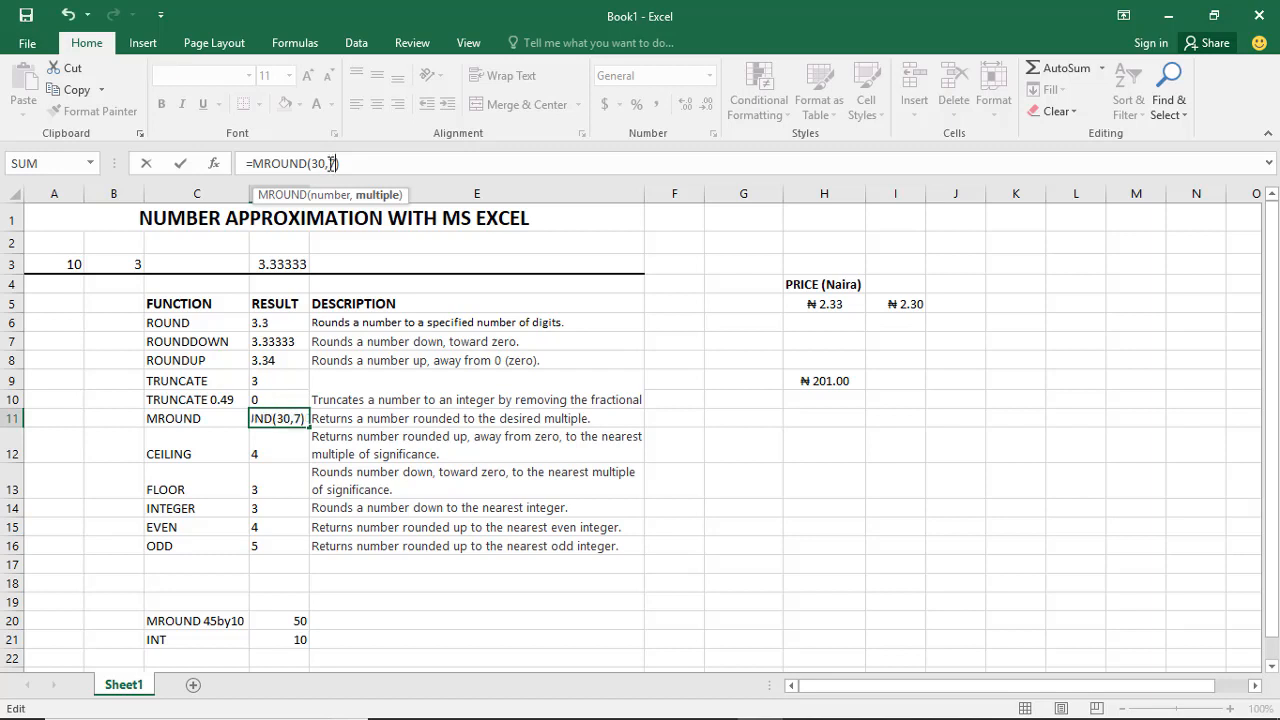
pyautogui.press('Return')
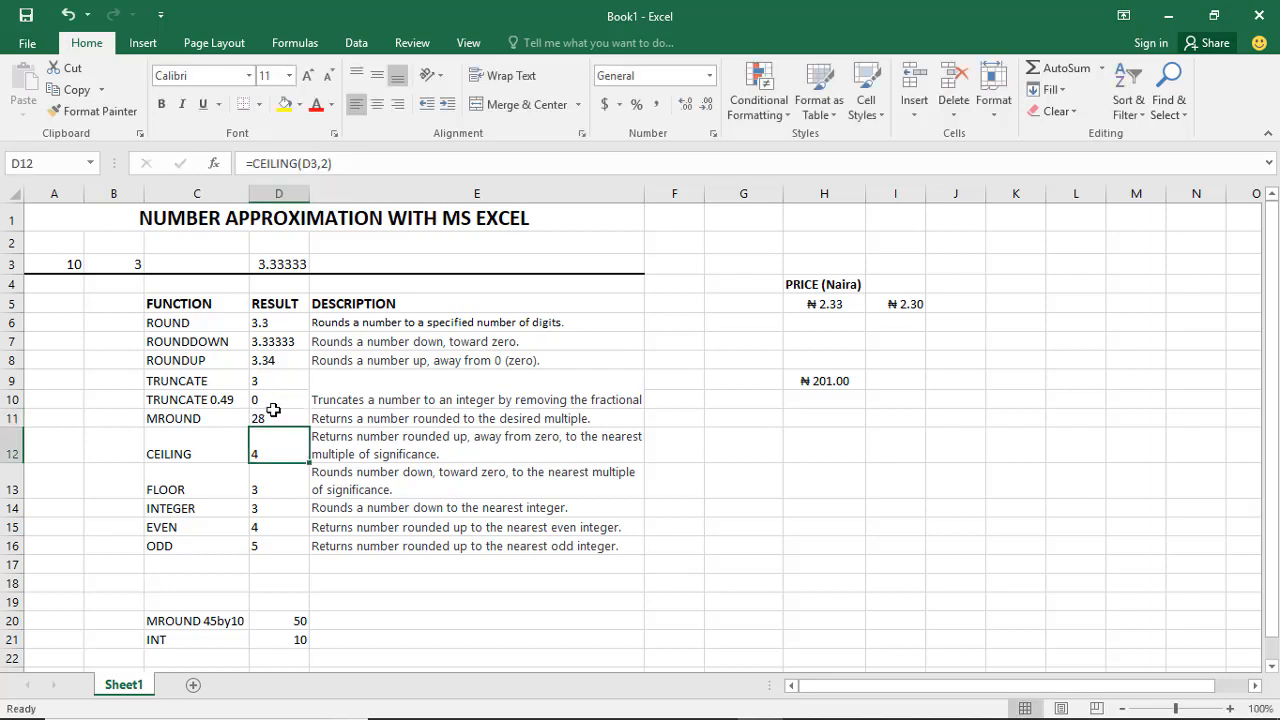
# Examine the MROUND formula, then the CEILING formula in D12 with its number and significance arguments and its description
pyautogui.click(279, 419)
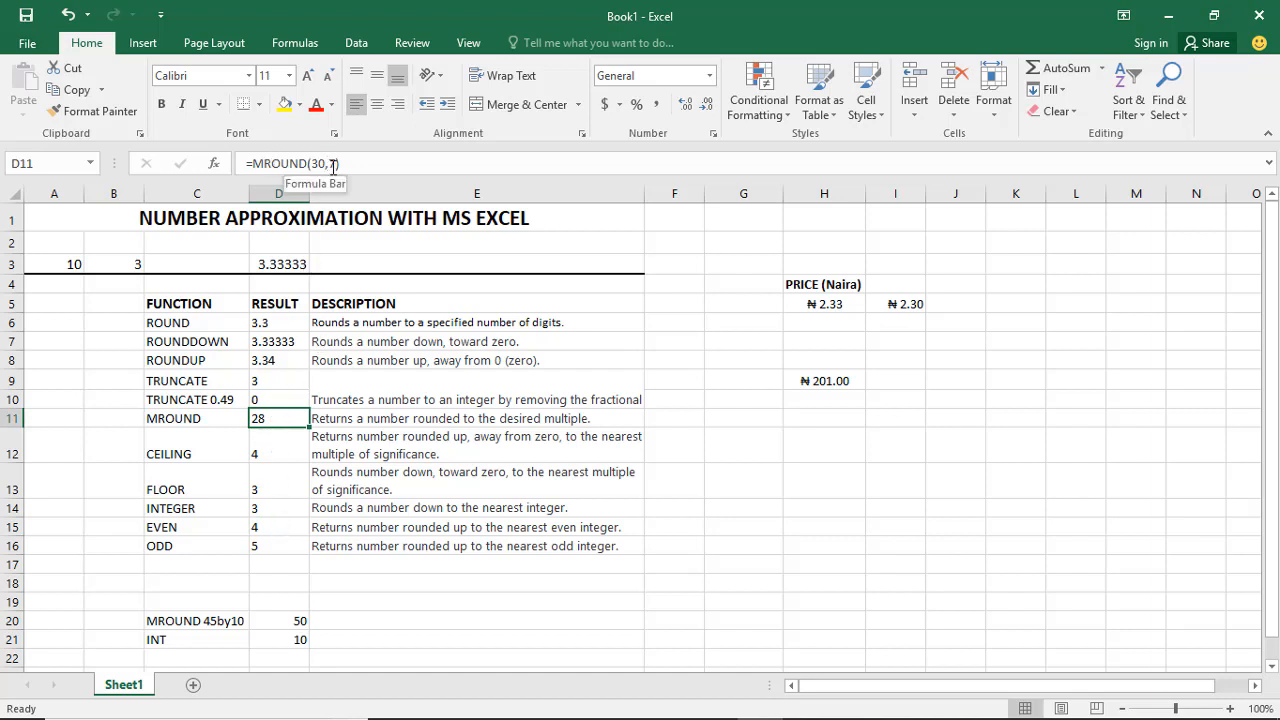
pyautogui.click(276, 444)
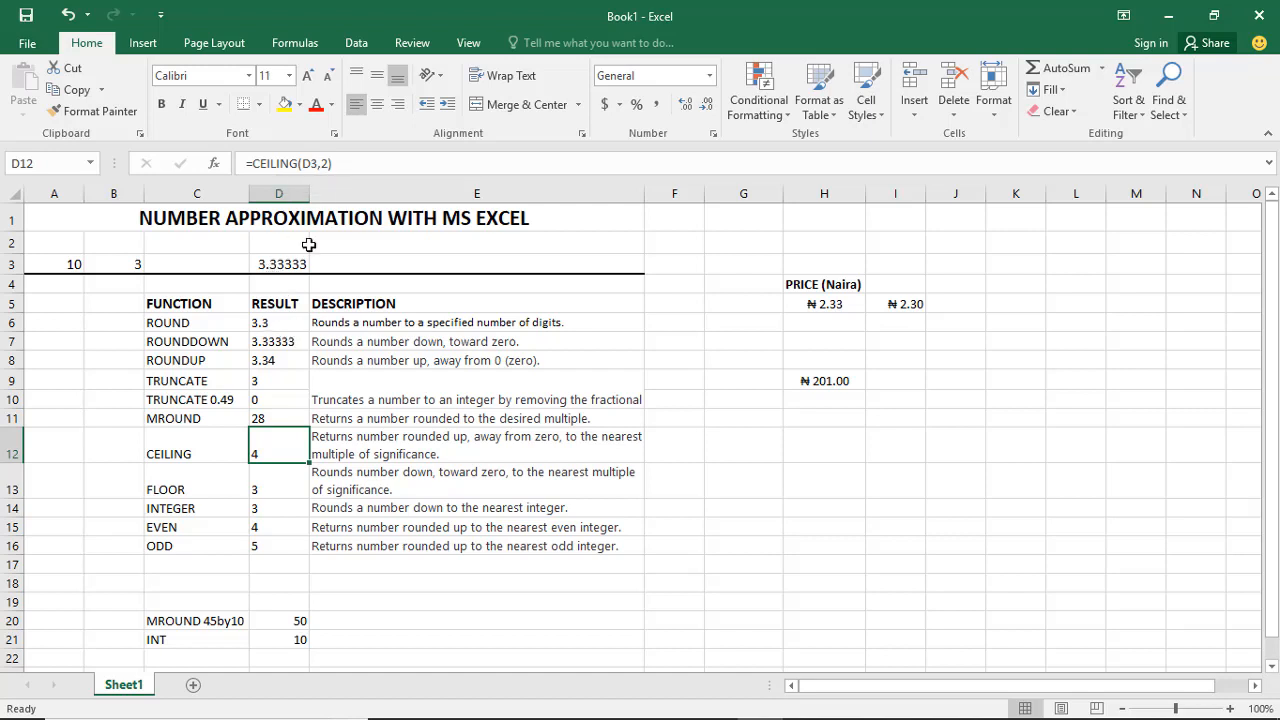
pyautogui.click(325, 163)
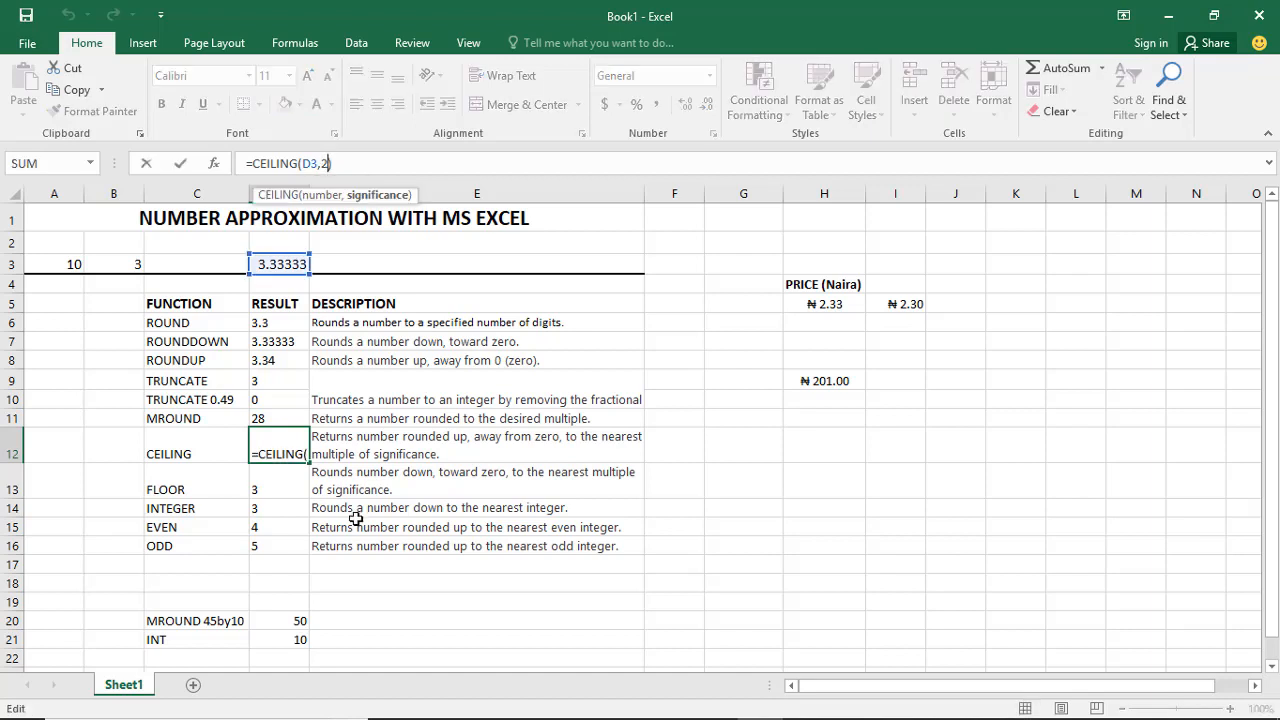
pyautogui.click(346, 449)
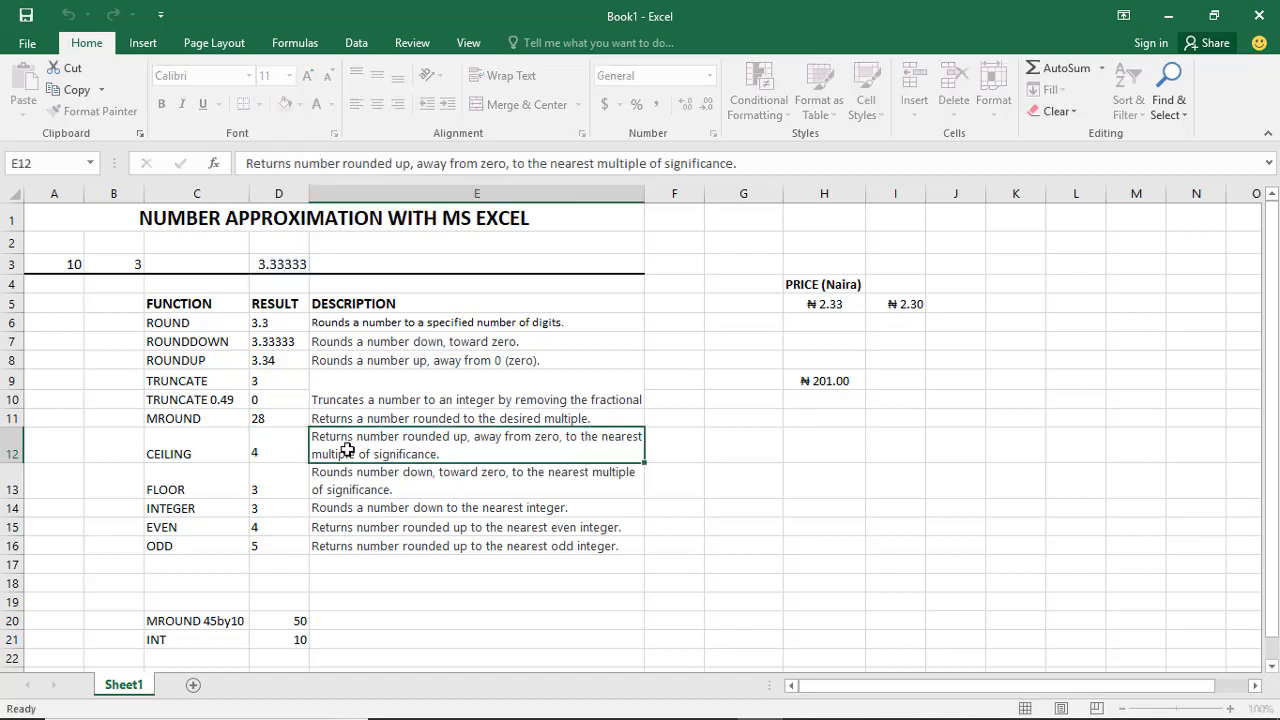
pyautogui.click(267, 444)
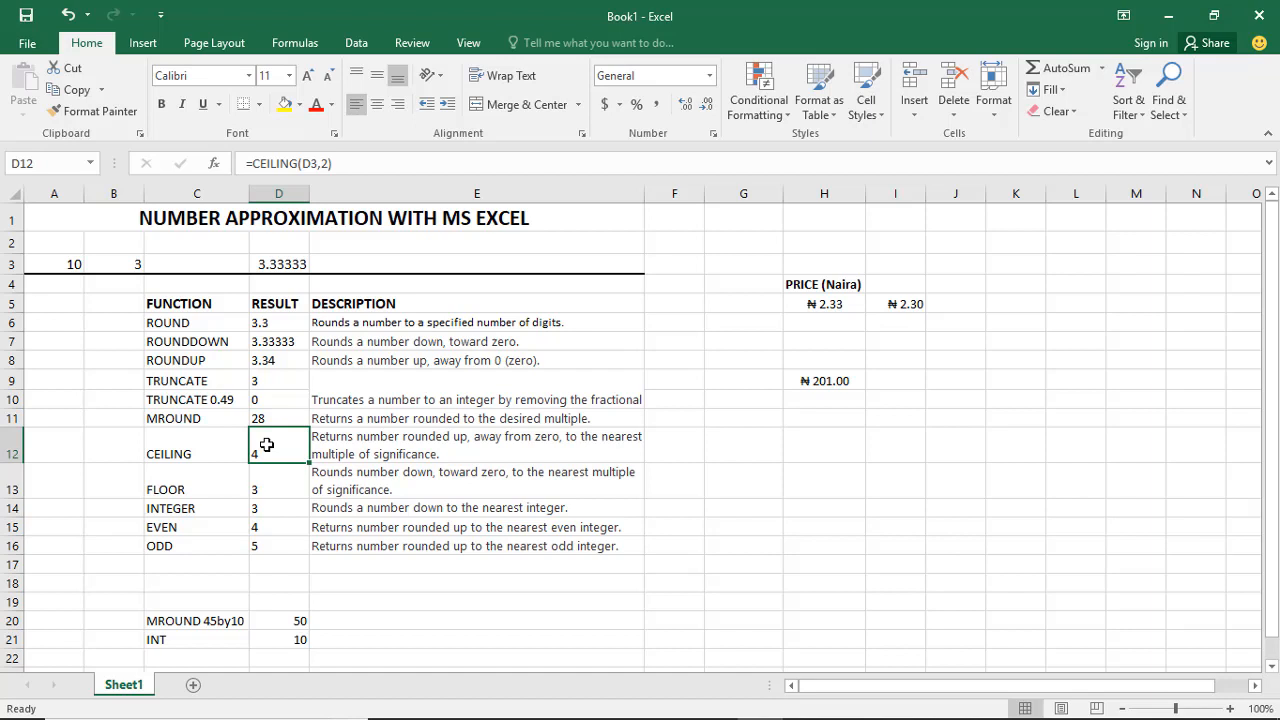
pyautogui.click(348, 441)
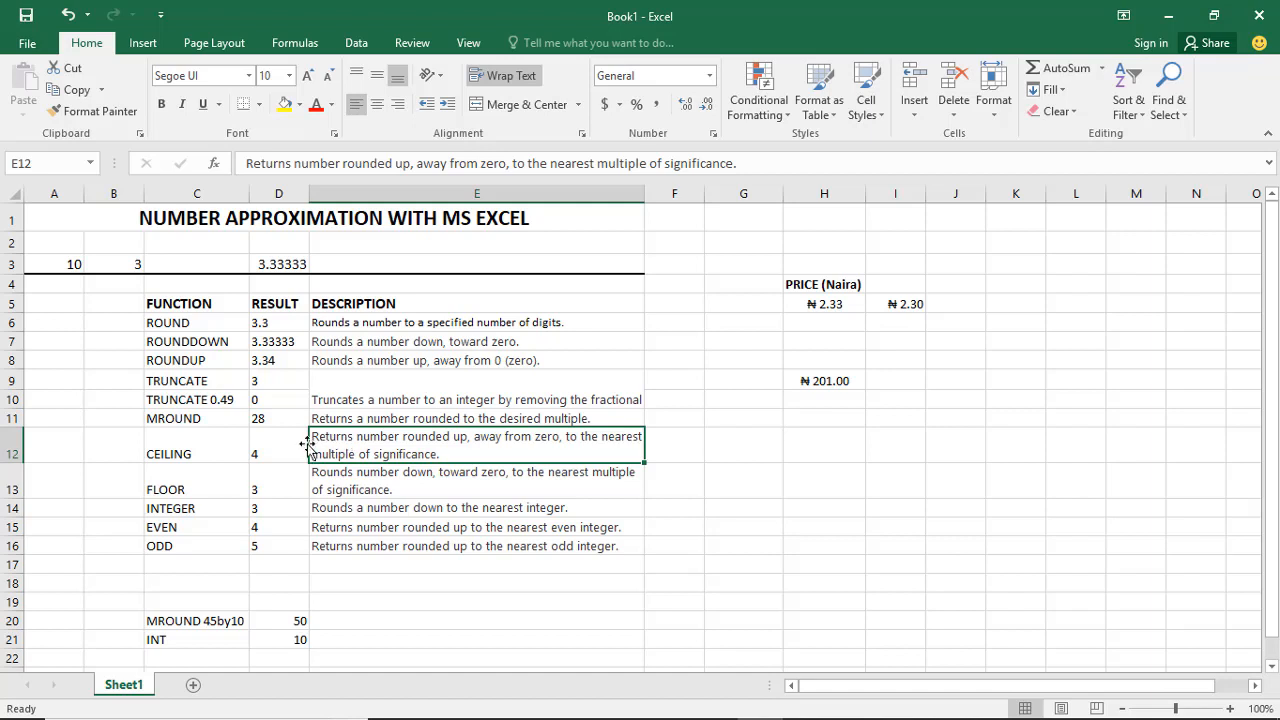
pyautogui.click(261, 450)
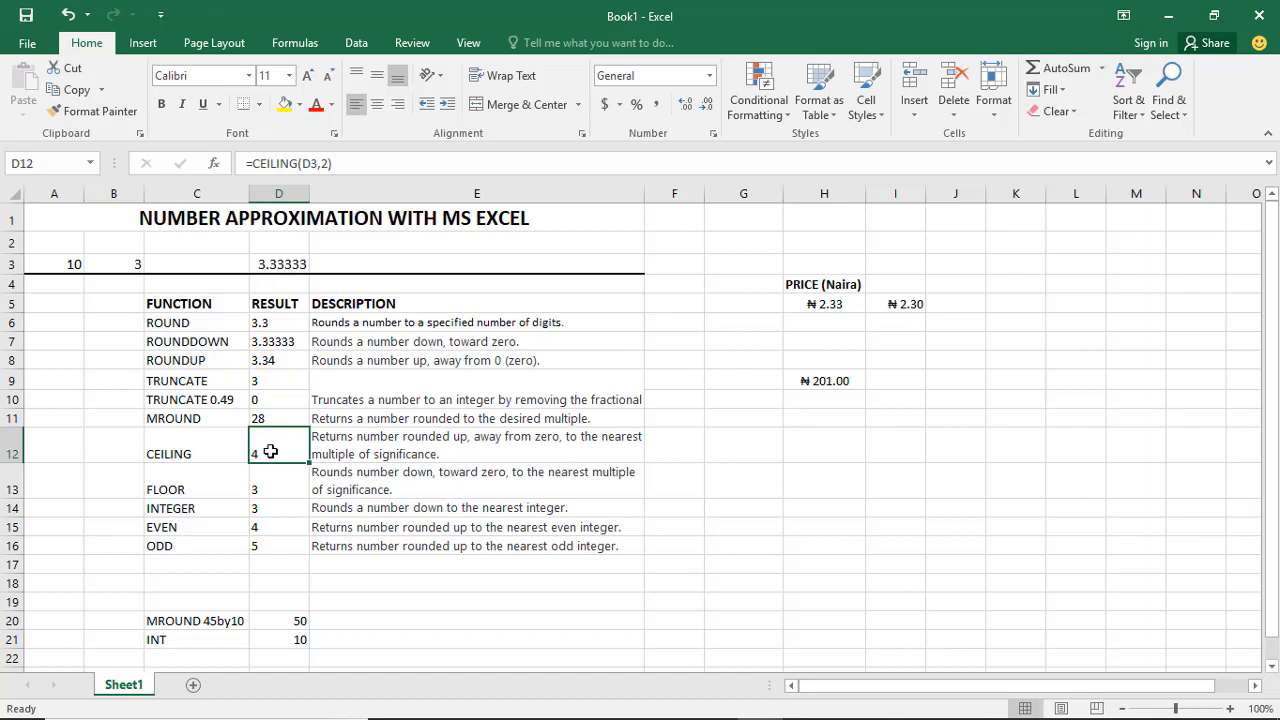
pyautogui.click(326, 163)
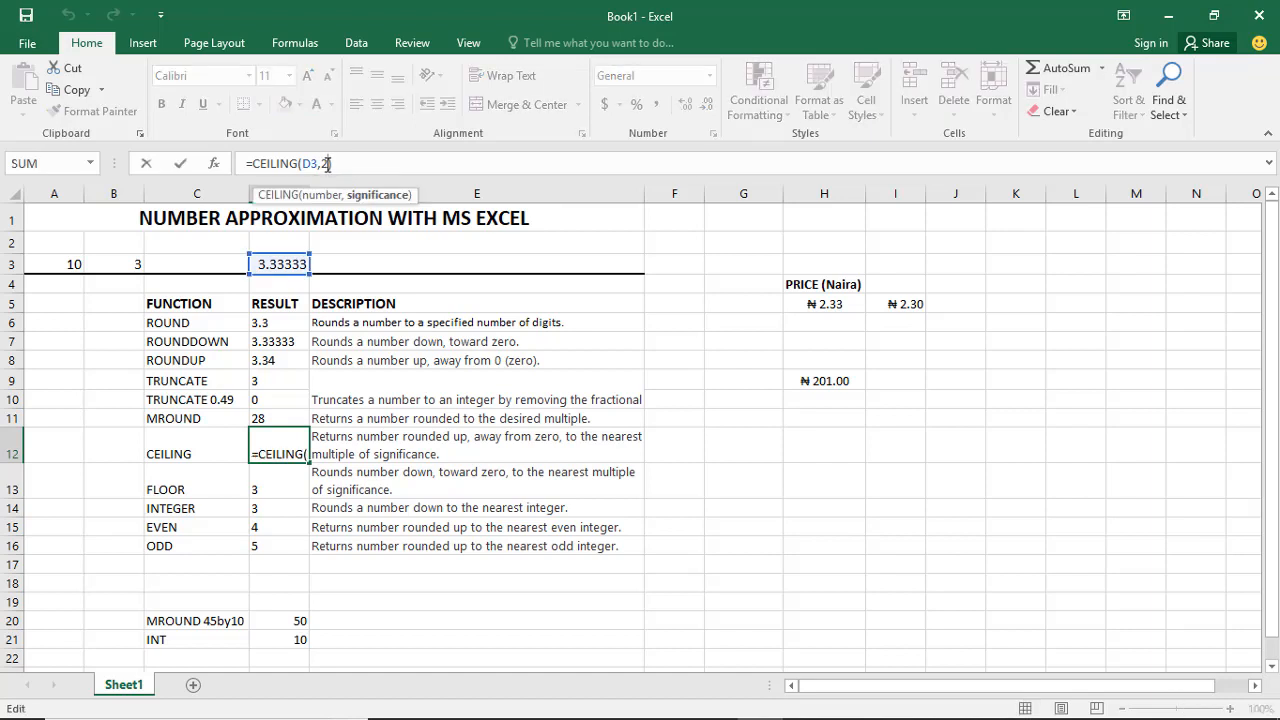
pyautogui.write(')')
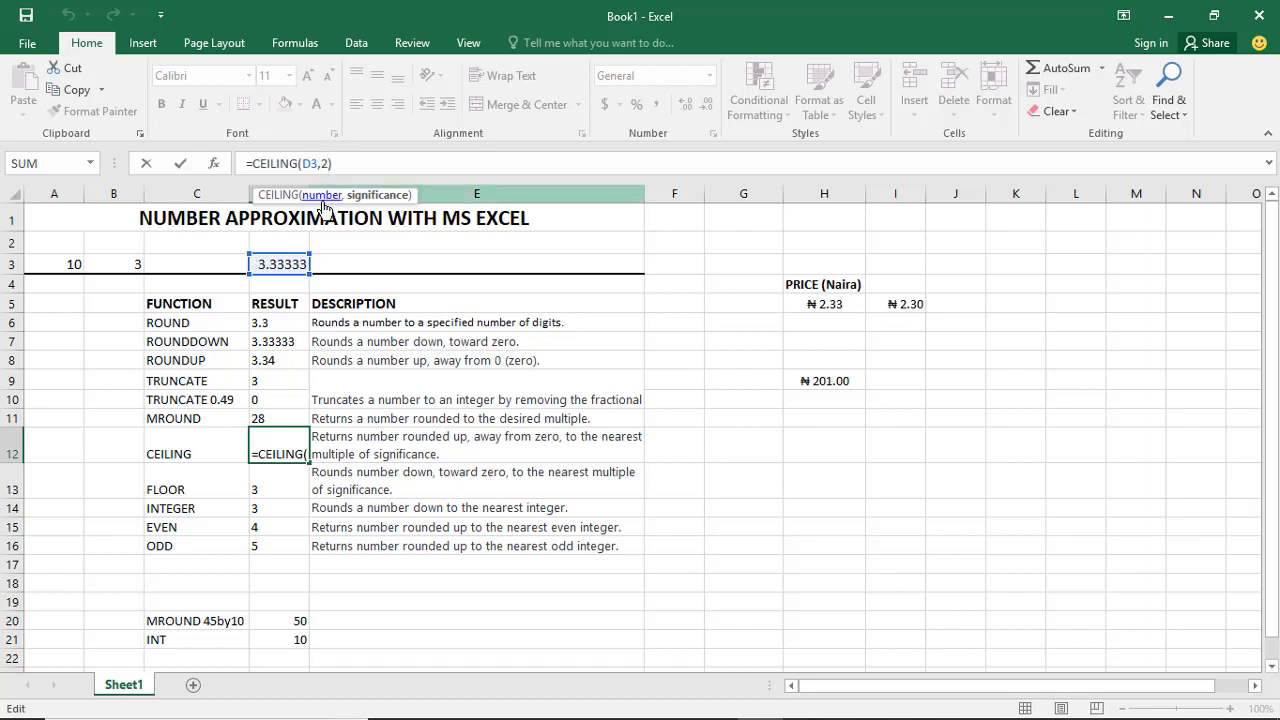
pyautogui.click(383, 448)
pyautogui.click(274, 447)
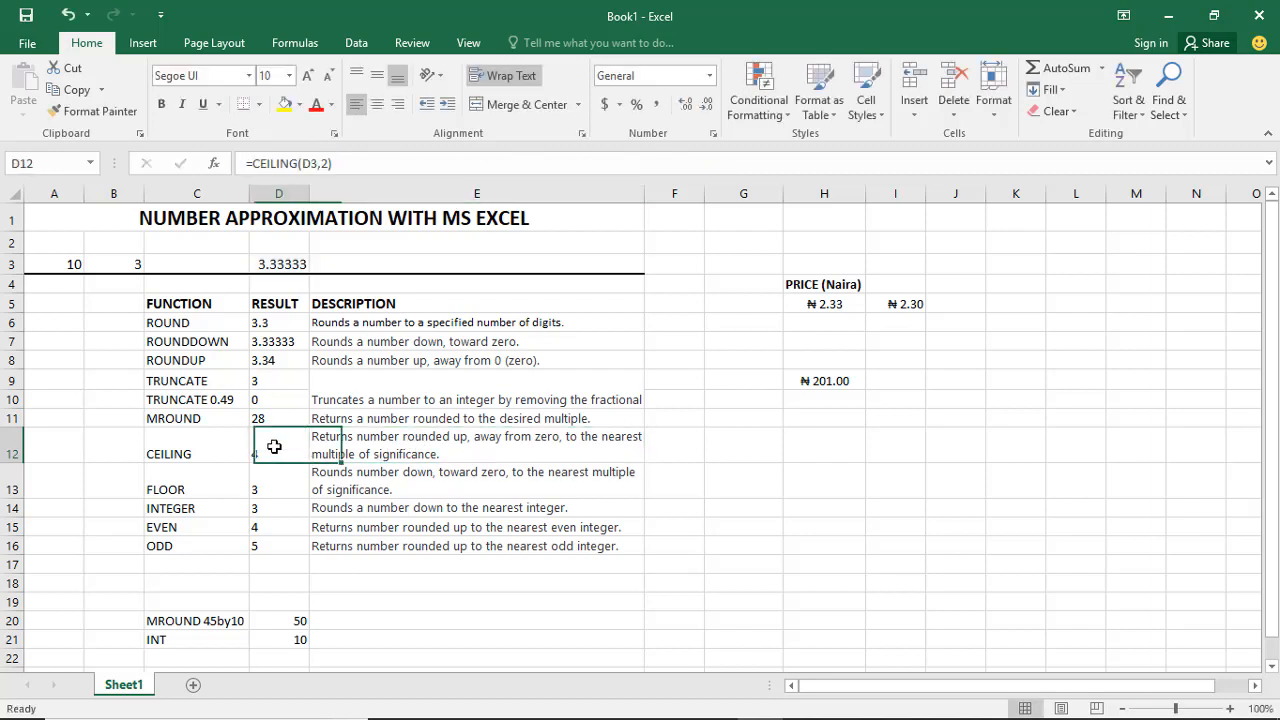
# Examine the FLOOR formula in D13 with its number and significance arguments, together with the source formula in D3
pyautogui.click(266, 490)
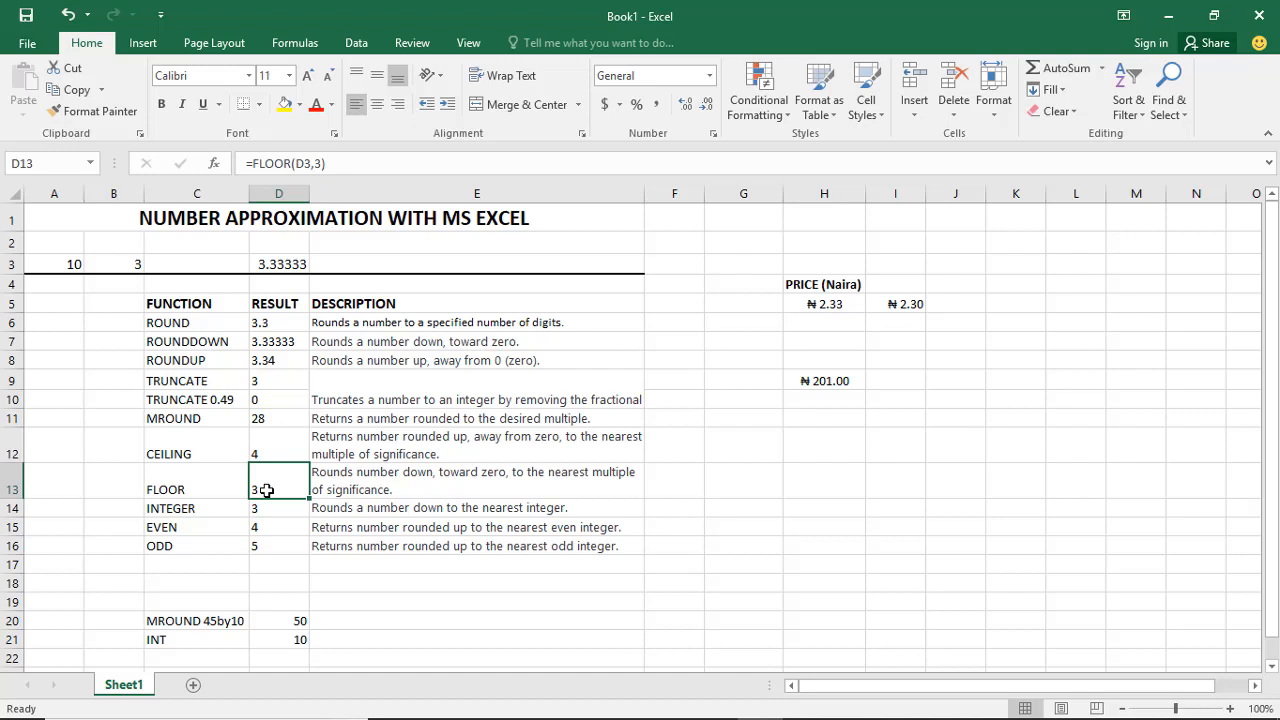
pyautogui.doubleClick(279, 264)
pyautogui.click(282, 485)
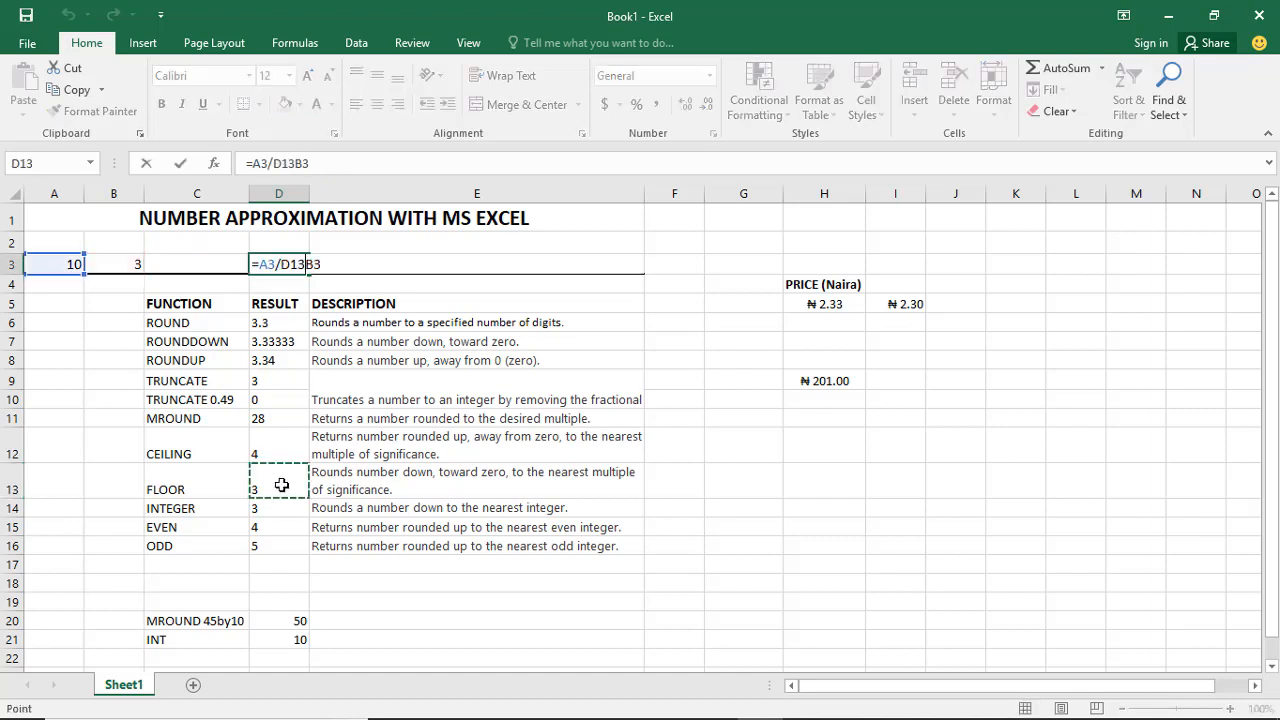
pyautogui.press('Escape')
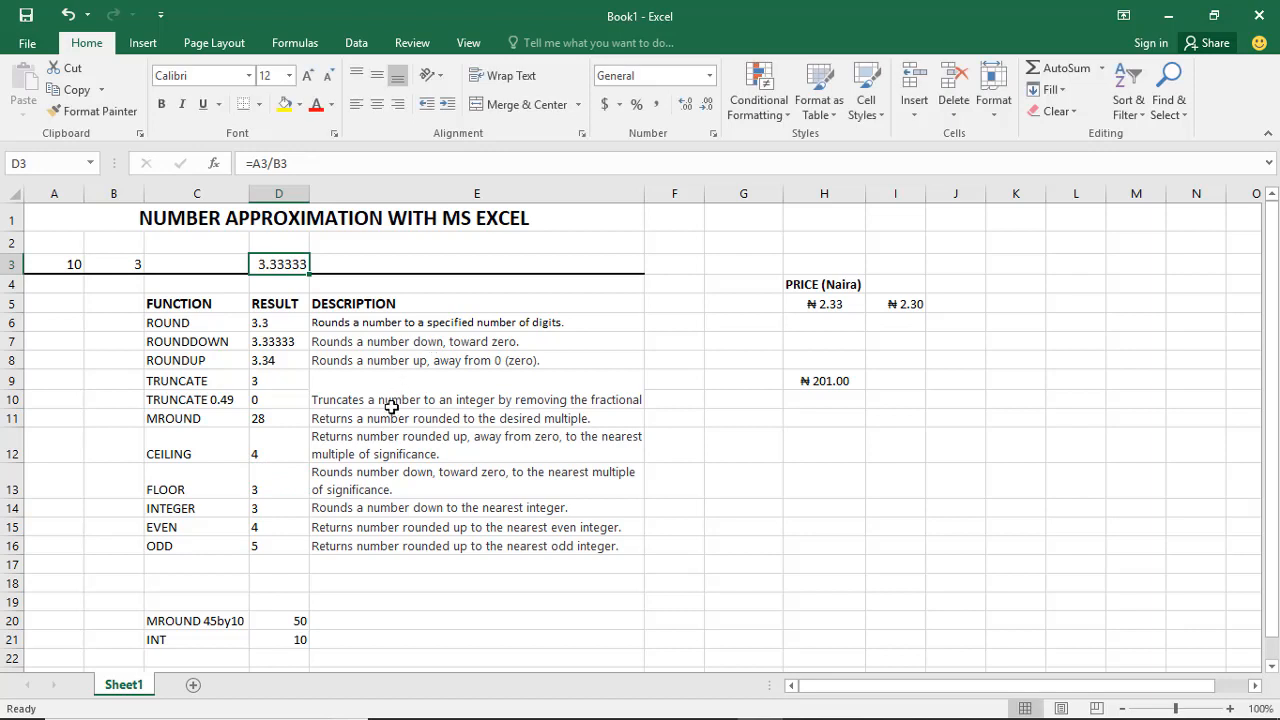
pyautogui.click(262, 488)
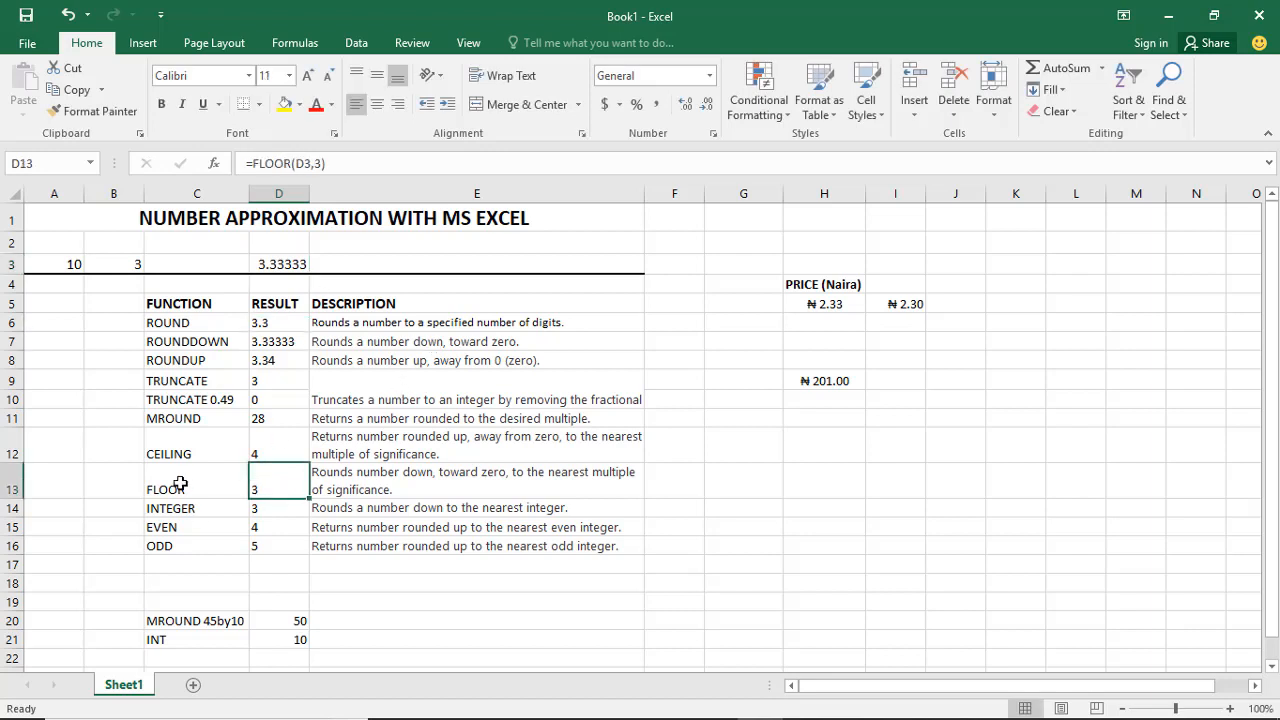
pyautogui.click(319, 164)
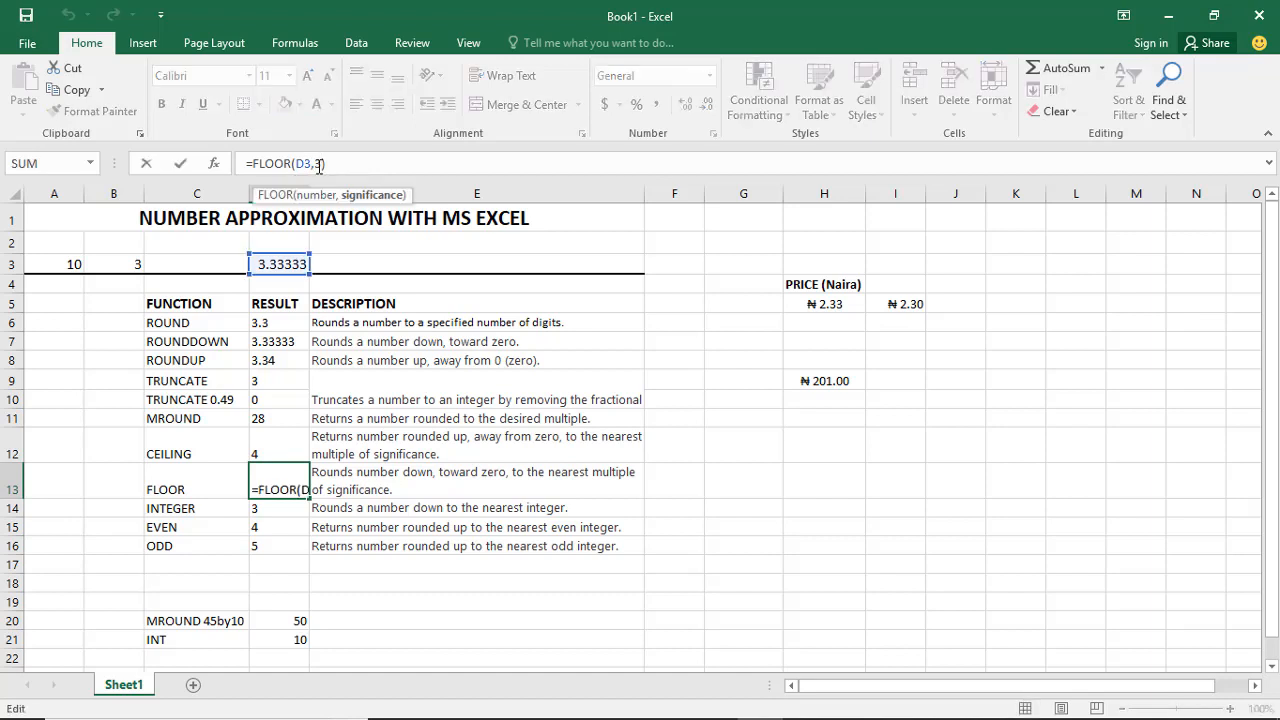
pyautogui.click(415, 472)
pyautogui.click(261, 490)
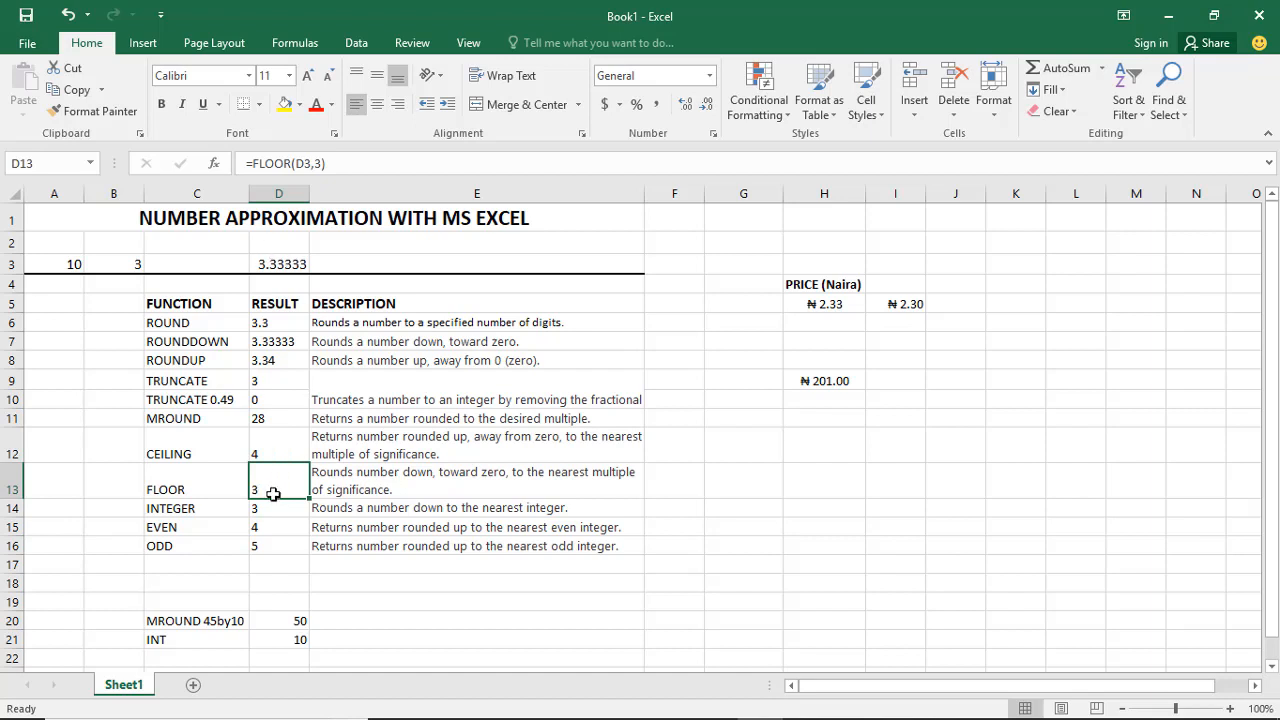
# Examine the INT, EVEN and ODD formulas in D14 to D16 together with their descriptions in column E
pyautogui.click(214, 508)
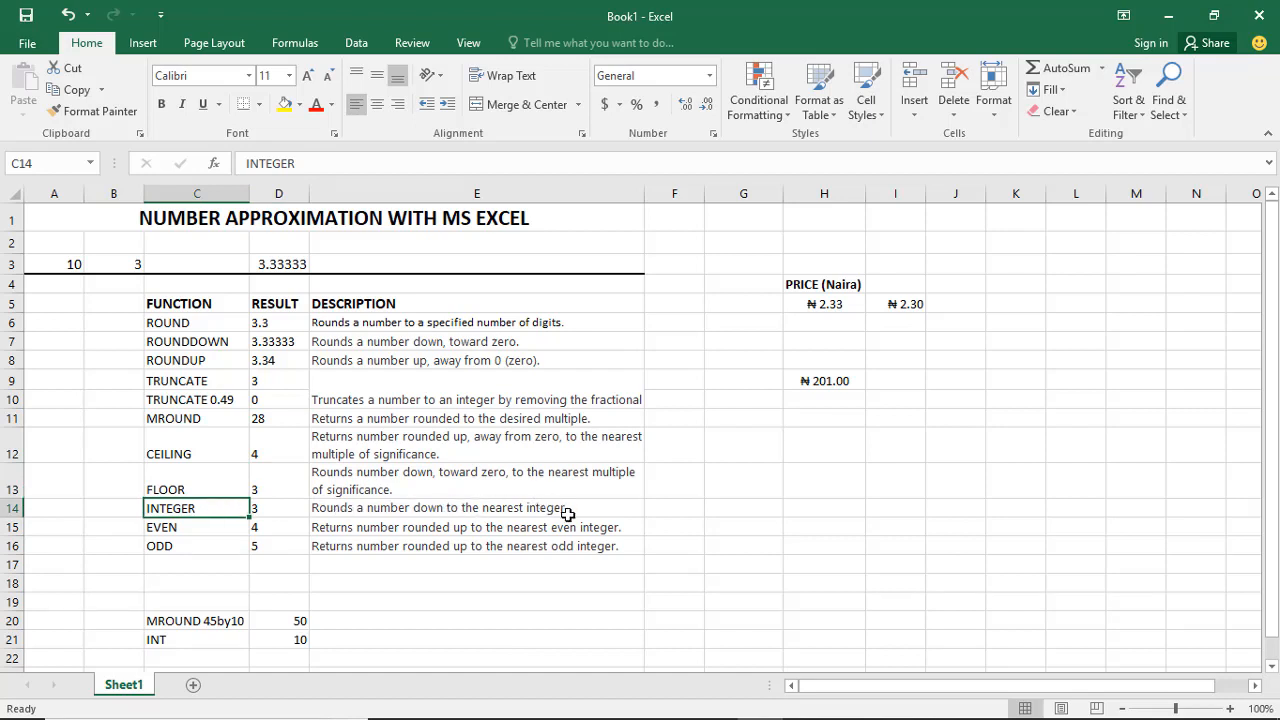
pyautogui.click(272, 511)
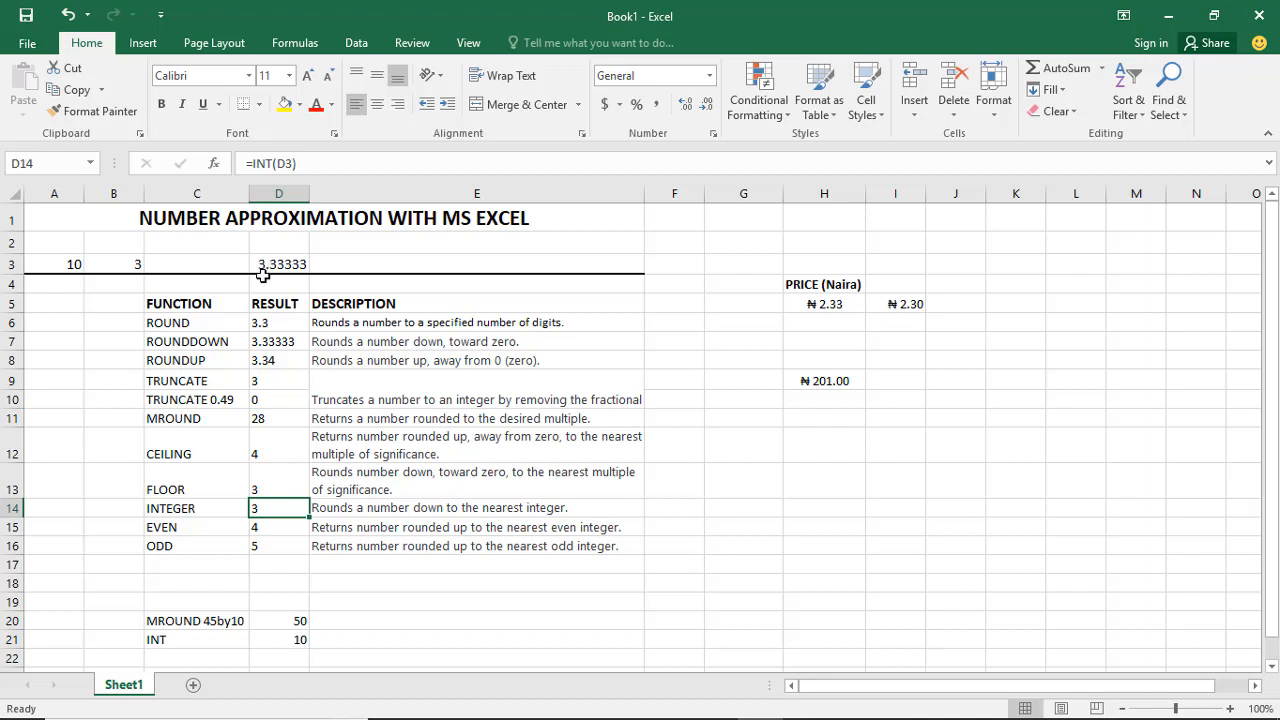
pyautogui.click(264, 531)
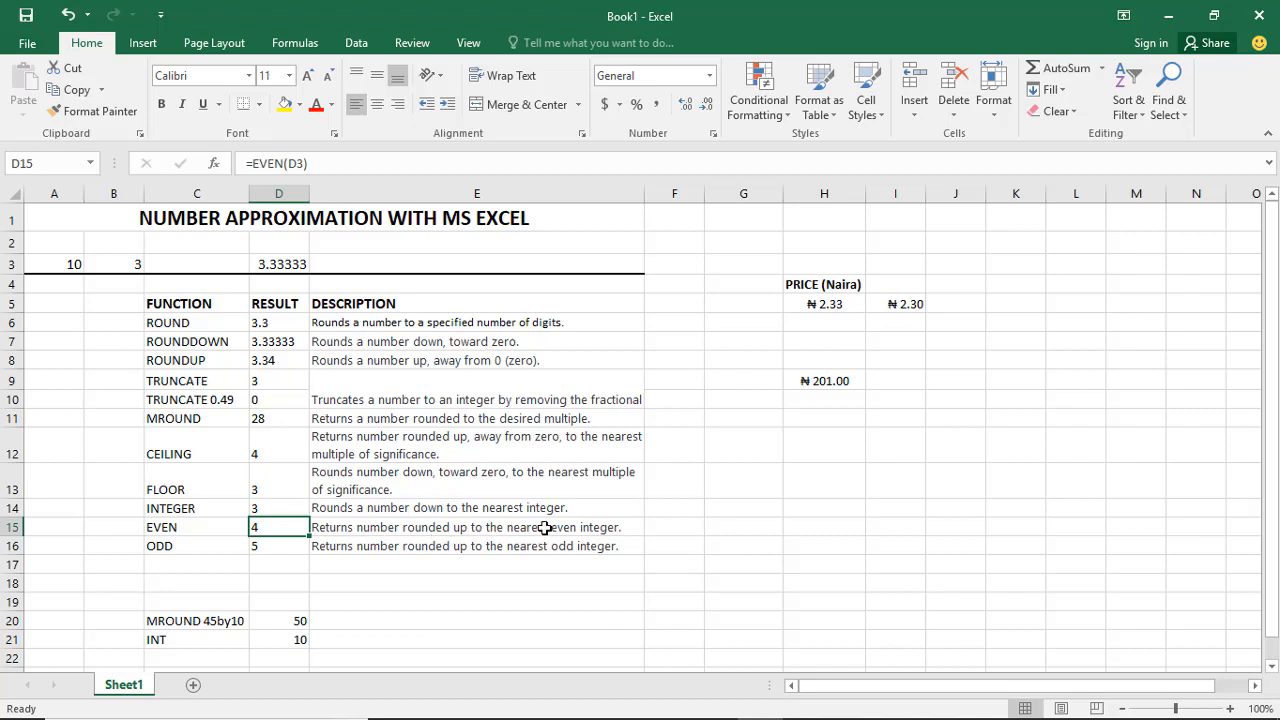
pyautogui.click(591, 529)
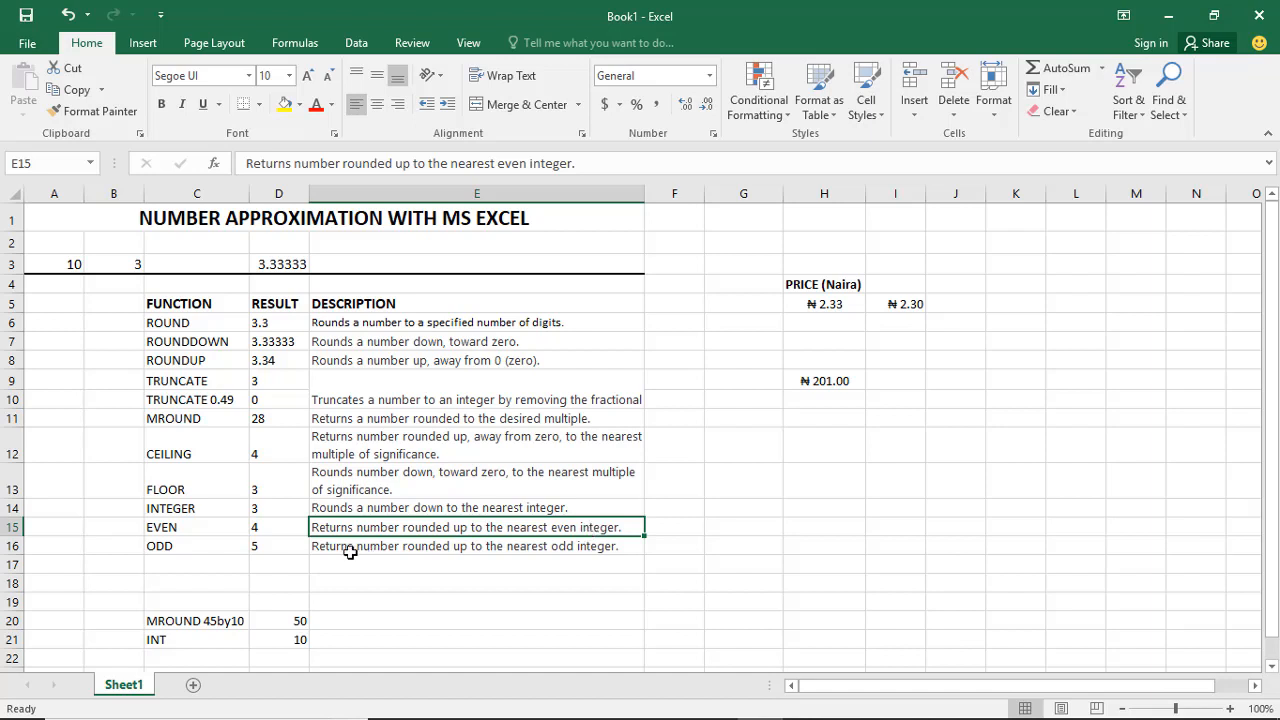
pyautogui.click(280, 530)
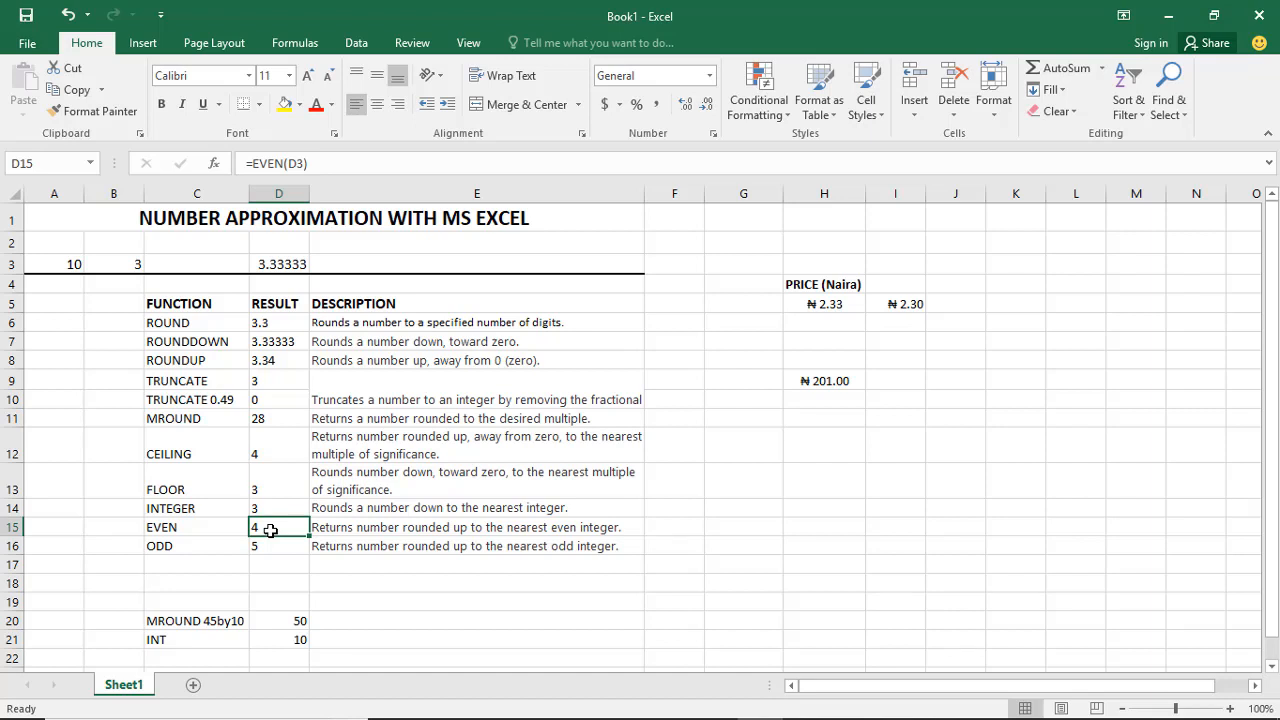
pyautogui.moveTo(270, 531); pyautogui.dragTo(265, 550)
pyautogui.click(263, 560)
pyautogui.click(271, 545)
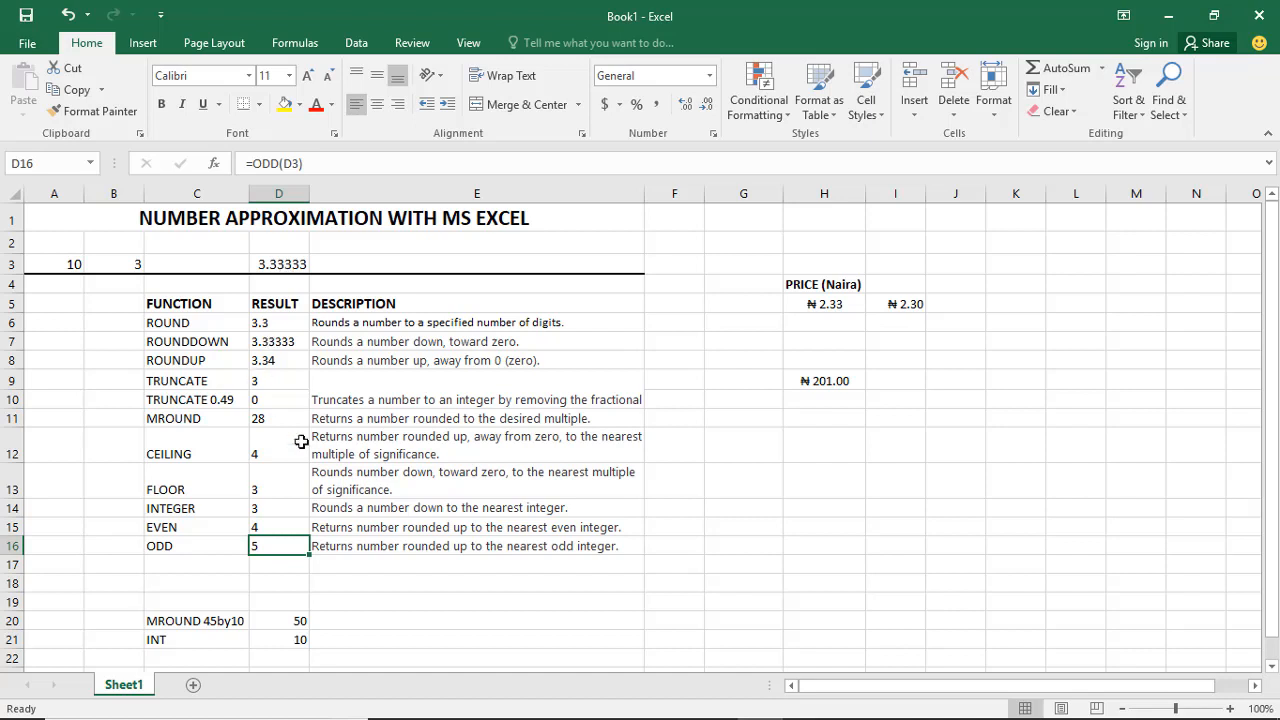
pyautogui.click(341, 545)
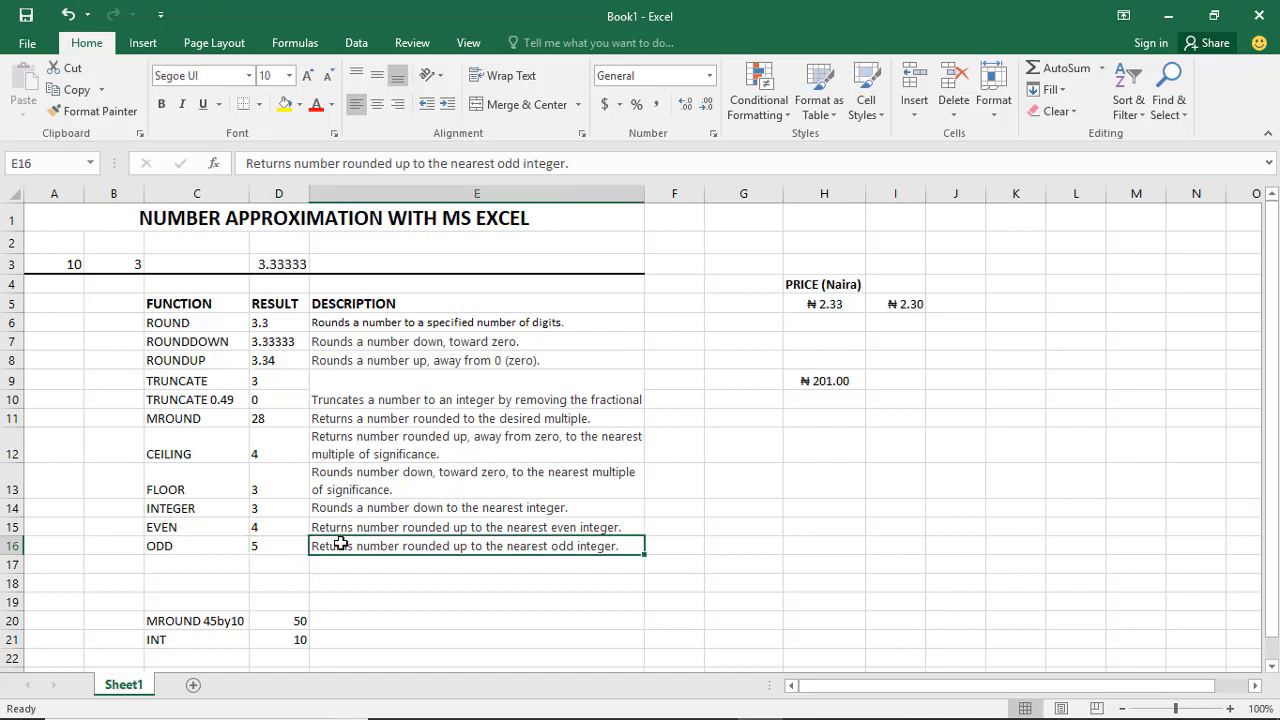